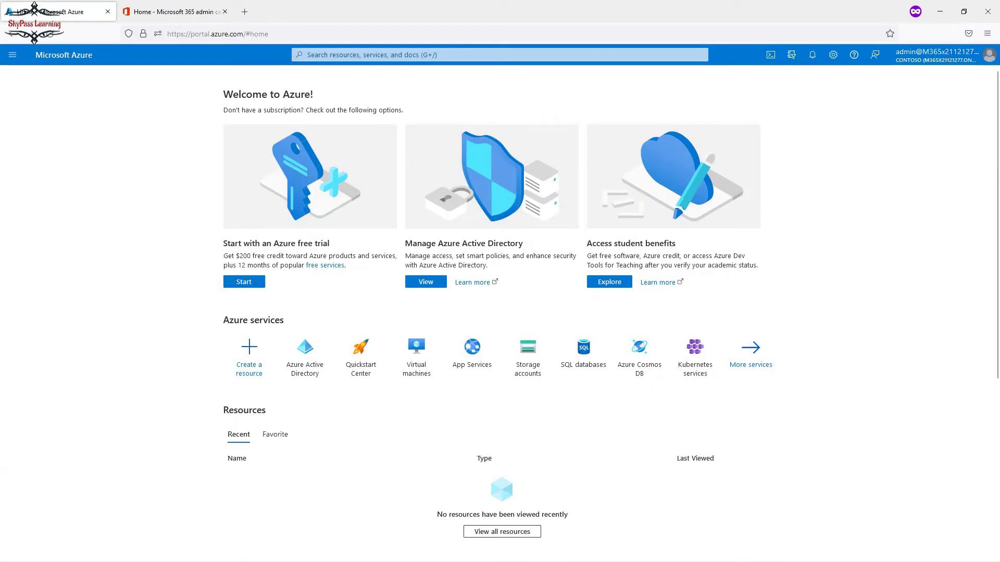
Open Azure Active Directory from the Azure services tiles on the home page.
click(243, 34)
triple_click(244, 34)
drag(243, 34, 218, 36)
drag(305, 354, 388, 354)
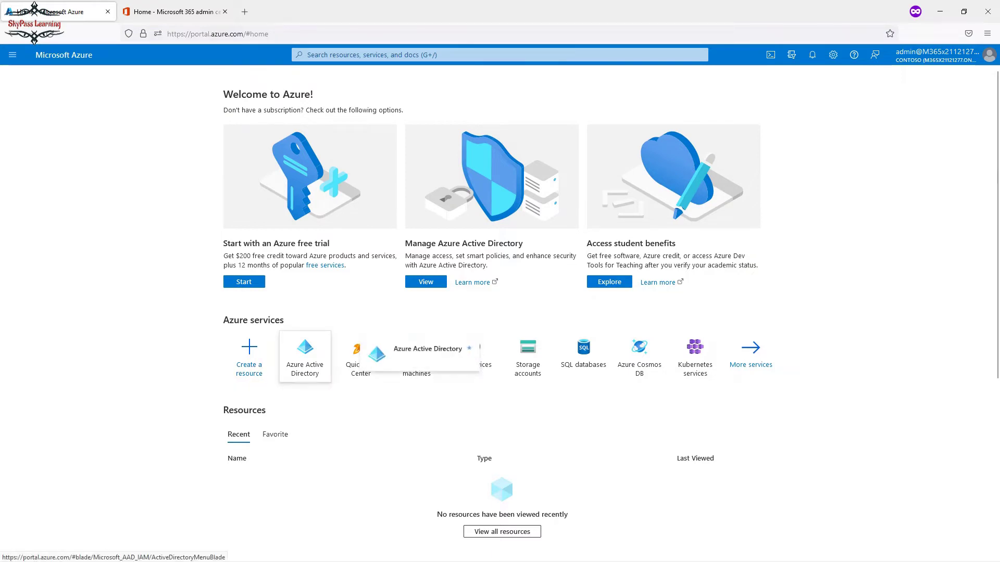
click(305, 356)
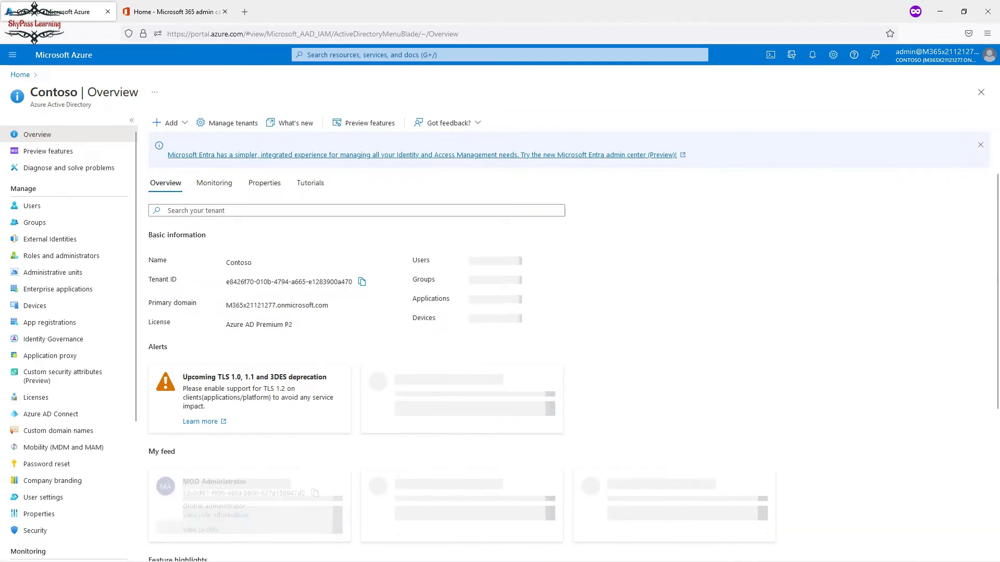
Glance at the resource search history, then scroll through the Contoso overview (12 users, 3 groups).
click(307, 55)
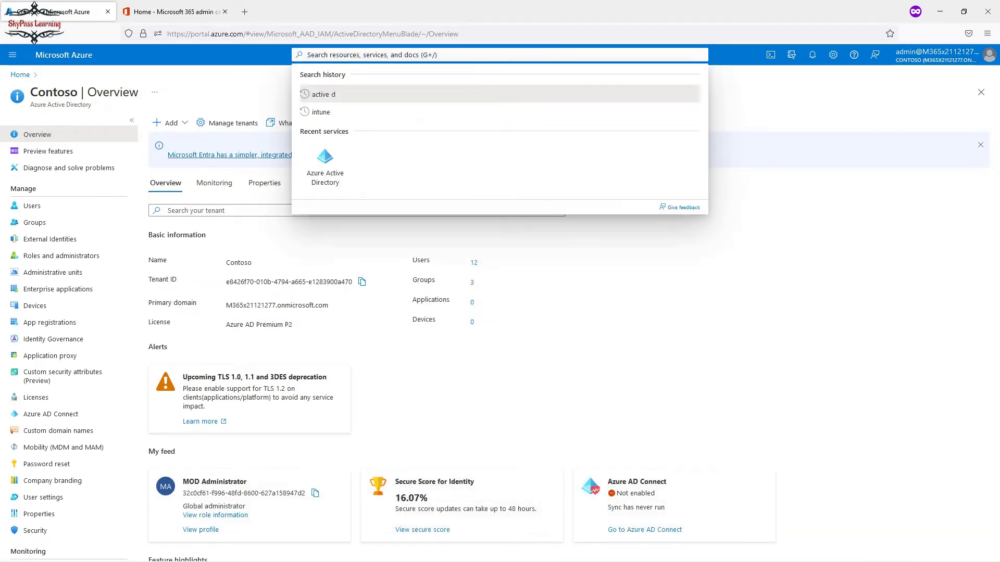
key(Escape)
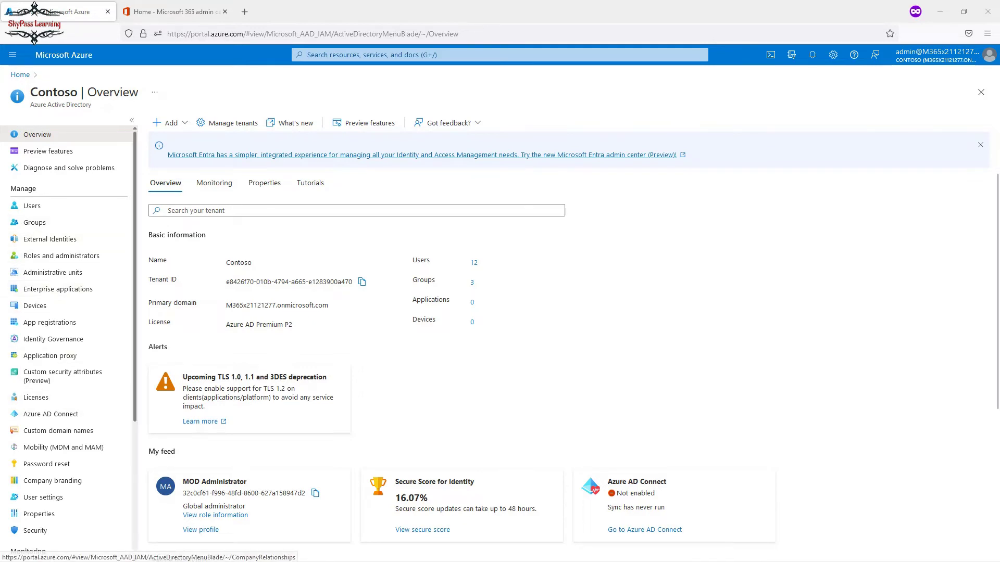
scroll(68, 286, down, 3)
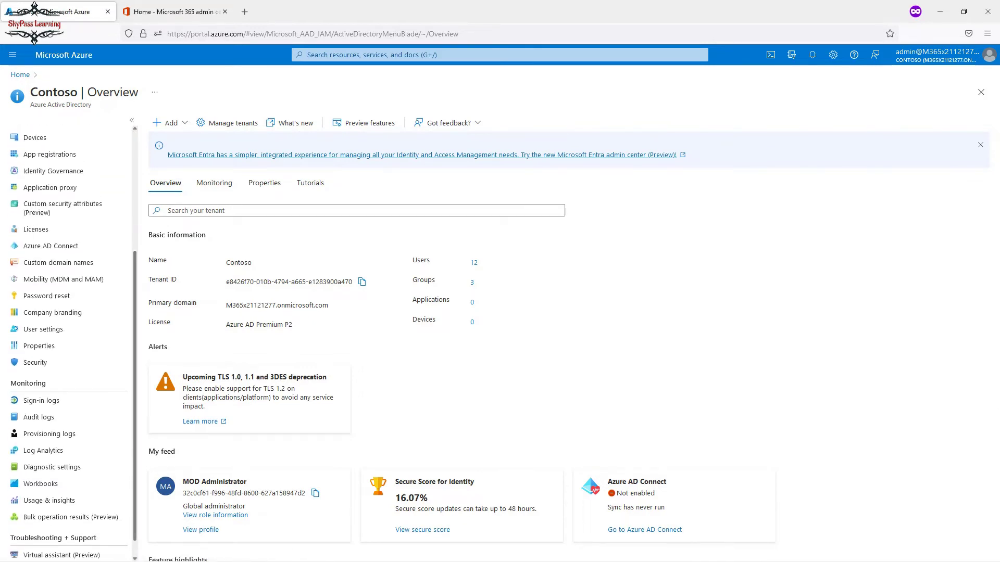
scroll(68, 344, up, 1)
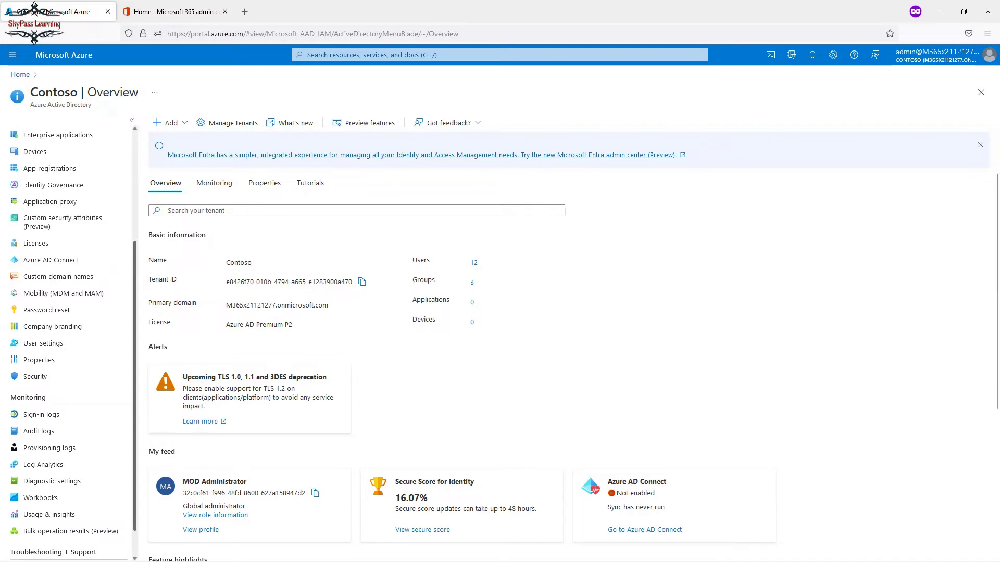
scroll(68, 344, up, 3)
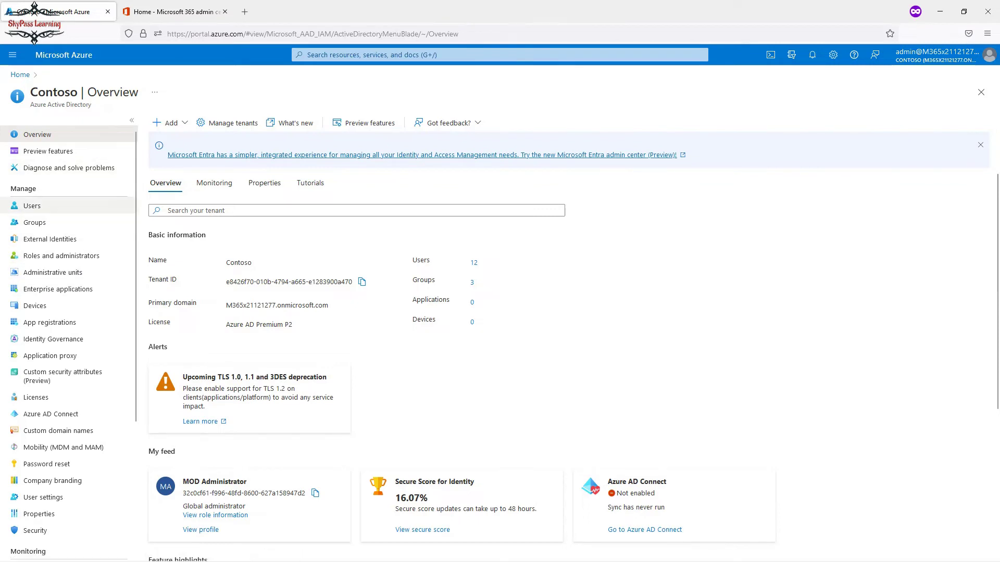
scroll(63, 365, down, 3)
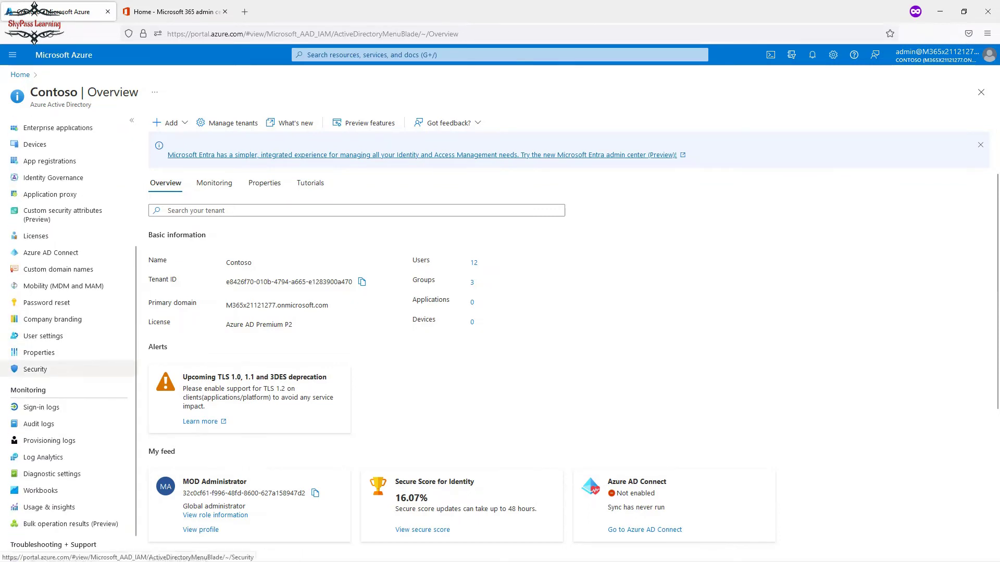
Go to Security > Conditional Access and start a new policy.
click(35, 369)
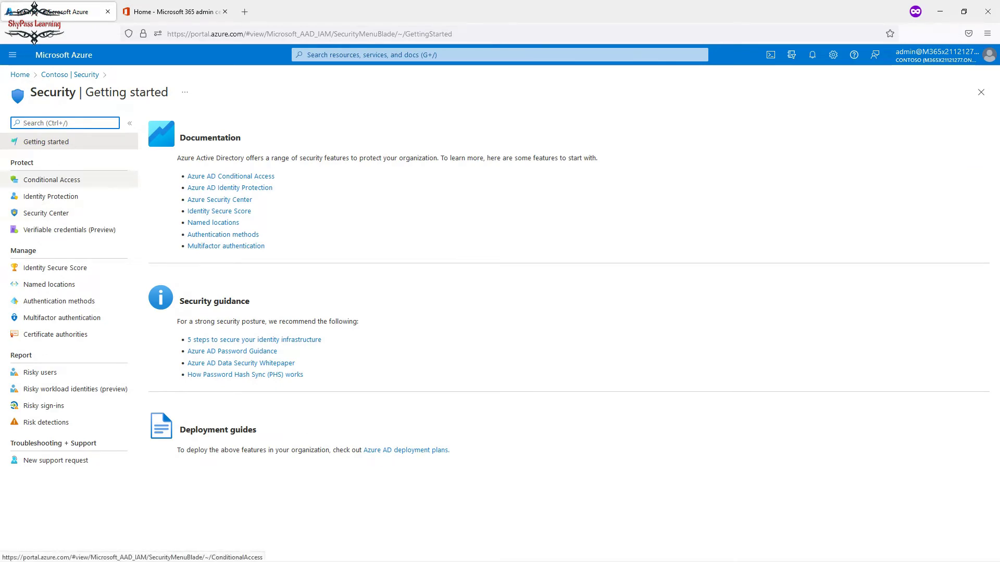
click(51, 179)
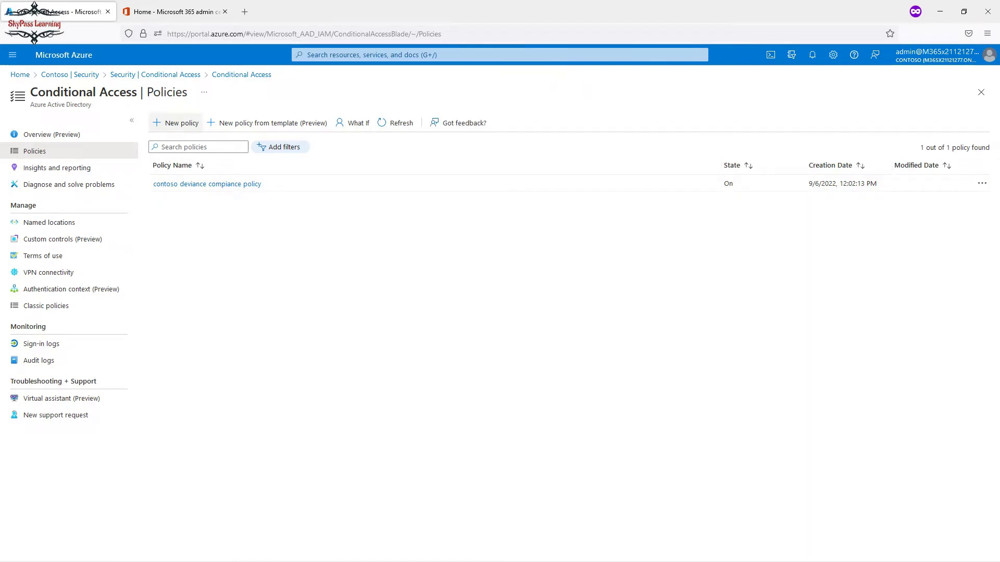
click(176, 123)
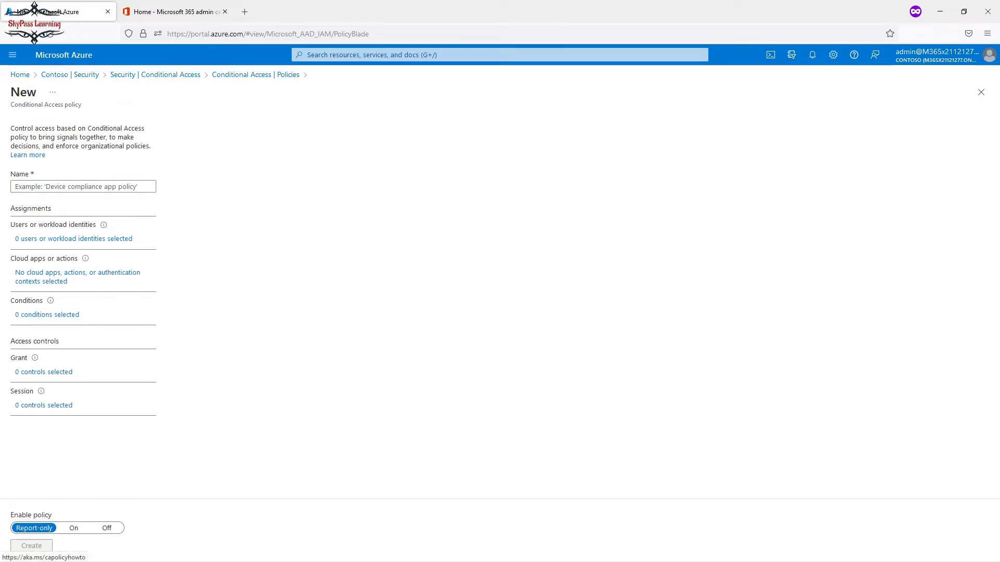
Scope the policy to selected users and groups and to selected cloud apps, then view Conditions.
click(73, 239)
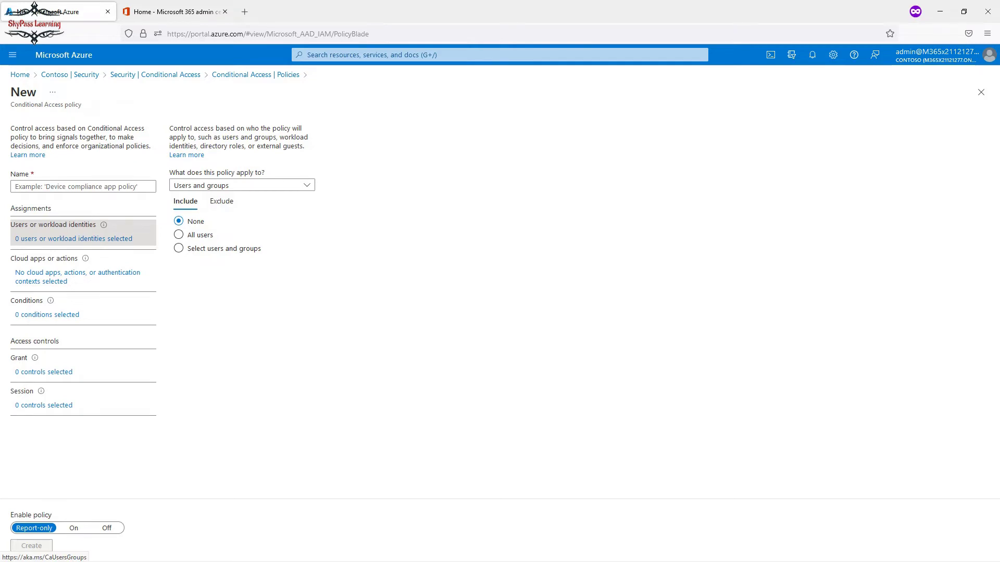
click(179, 249)
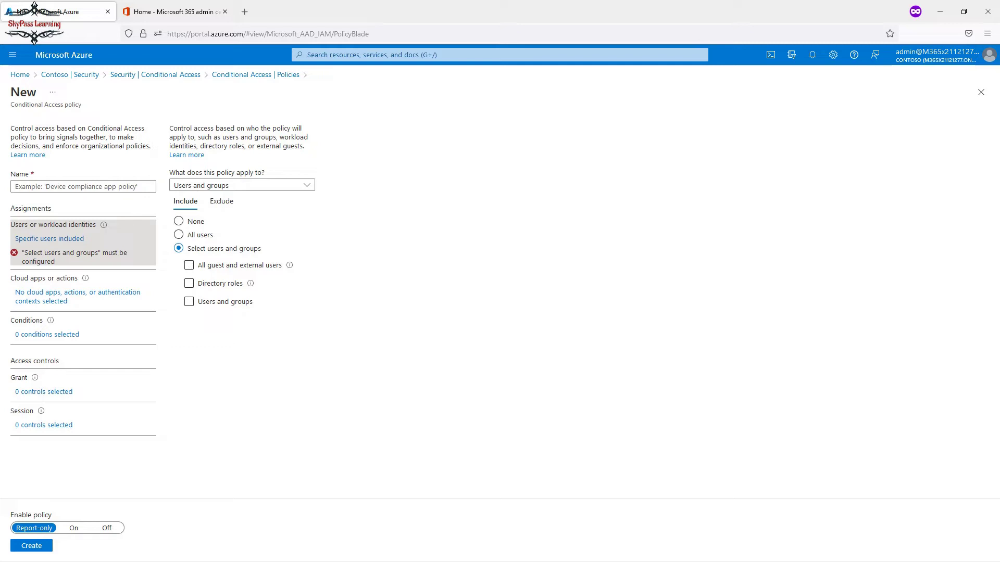
click(78, 292)
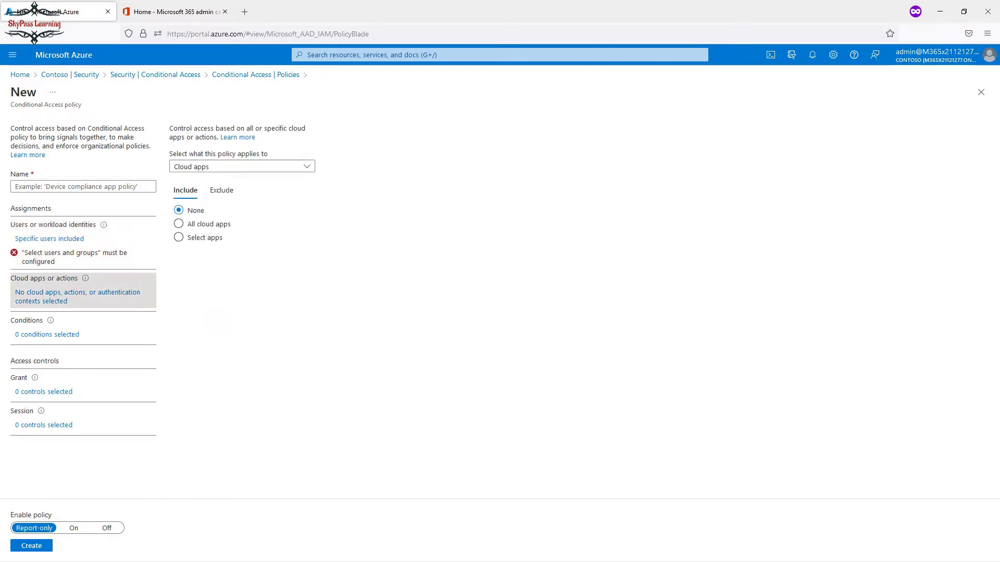
click(178, 224)
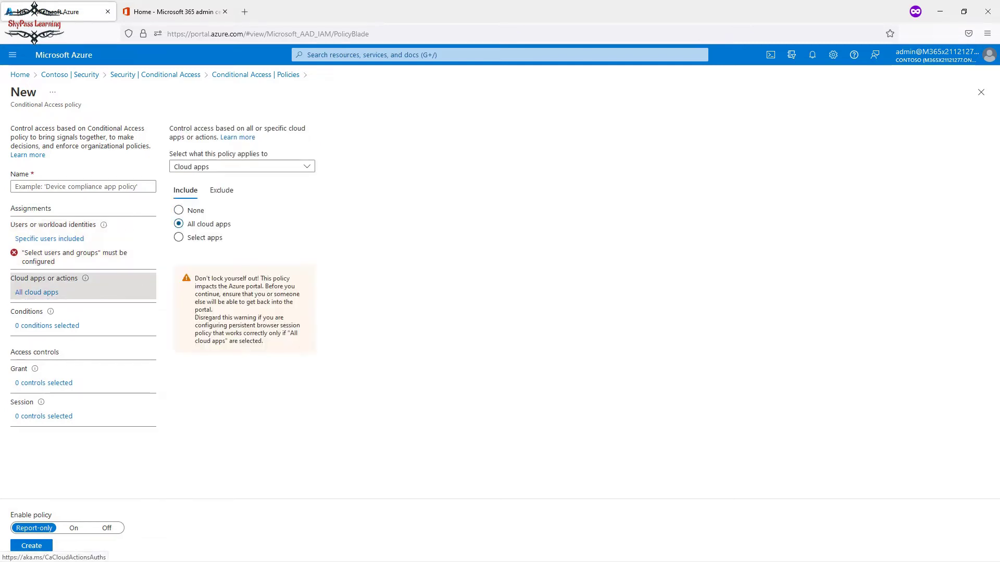
click(179, 238)
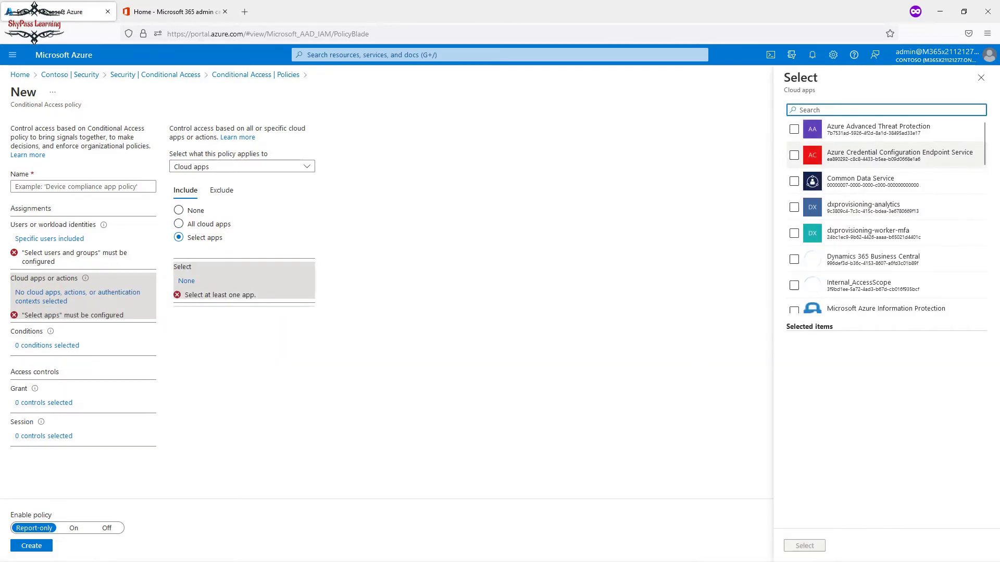
scroll(885, 217, down, 5)
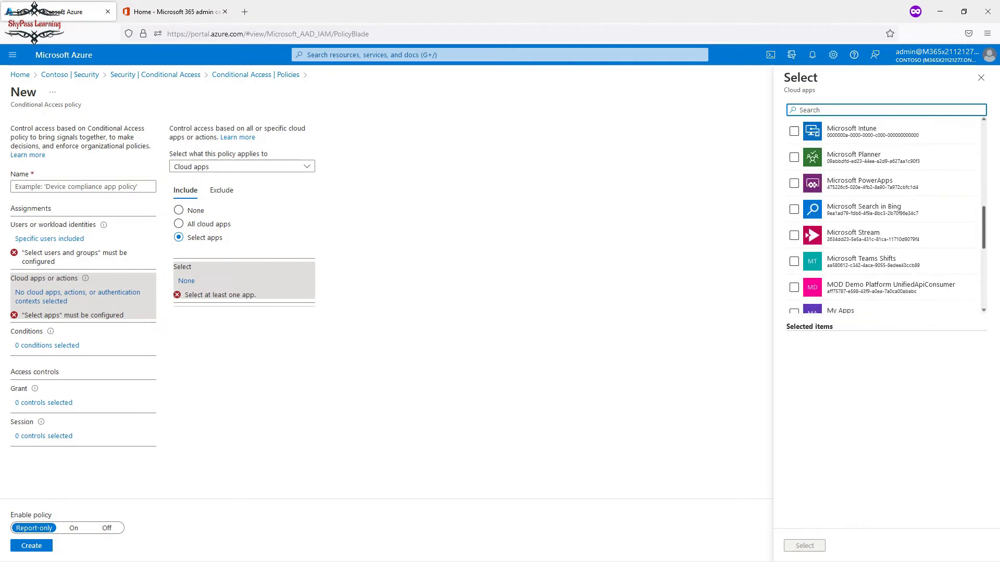
scroll(886, 216, up, 6)
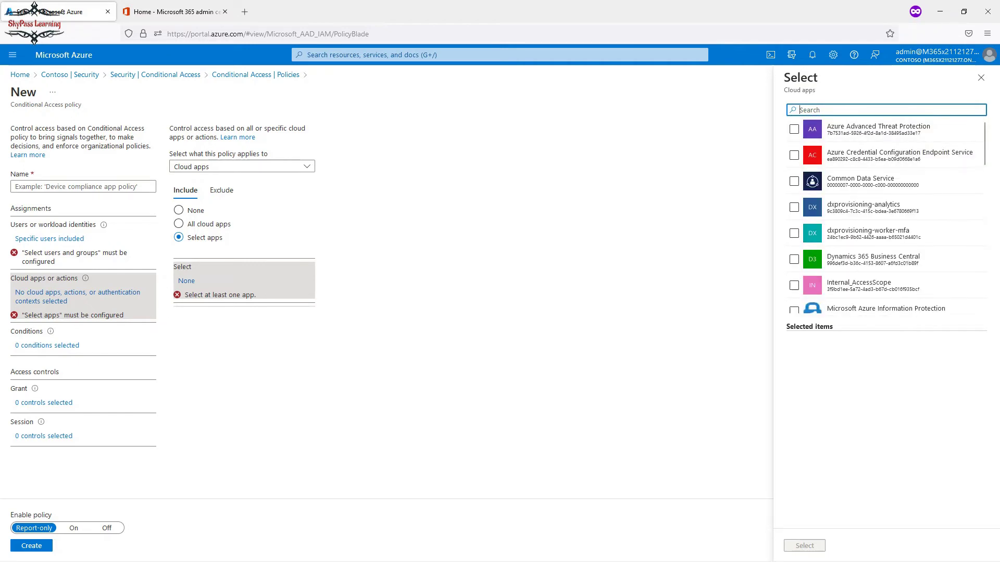
click(50, 346)
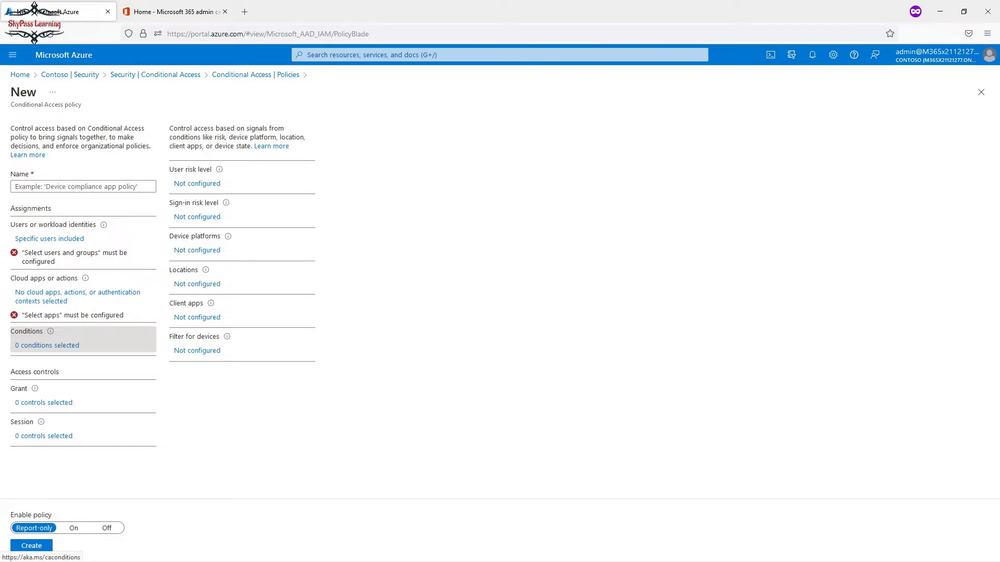
Try the Device platforms, Locations and User risk conditions, discard those edits, and go to Grant.
click(196, 250)
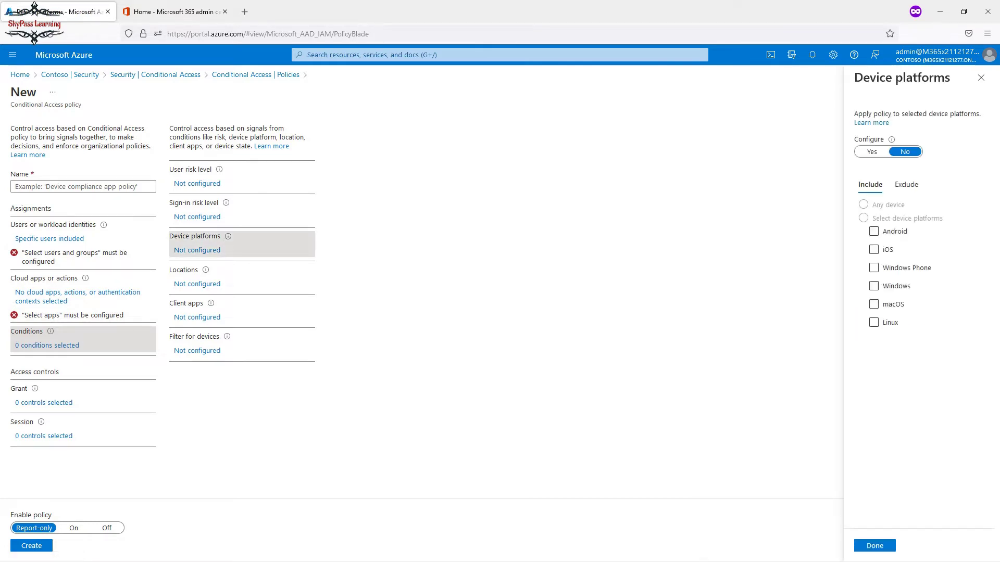
click(196, 284)
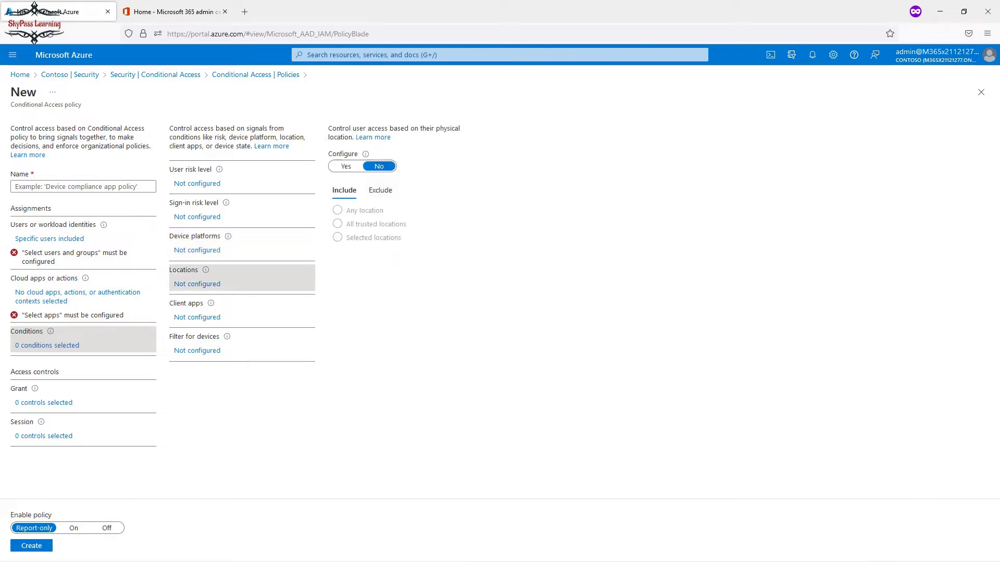
click(197, 250)
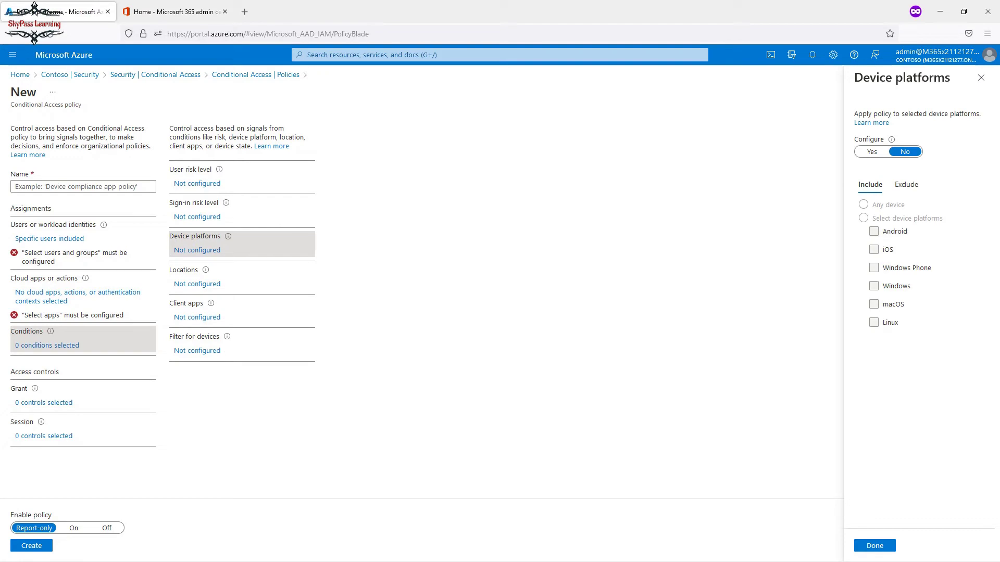
click(872, 151)
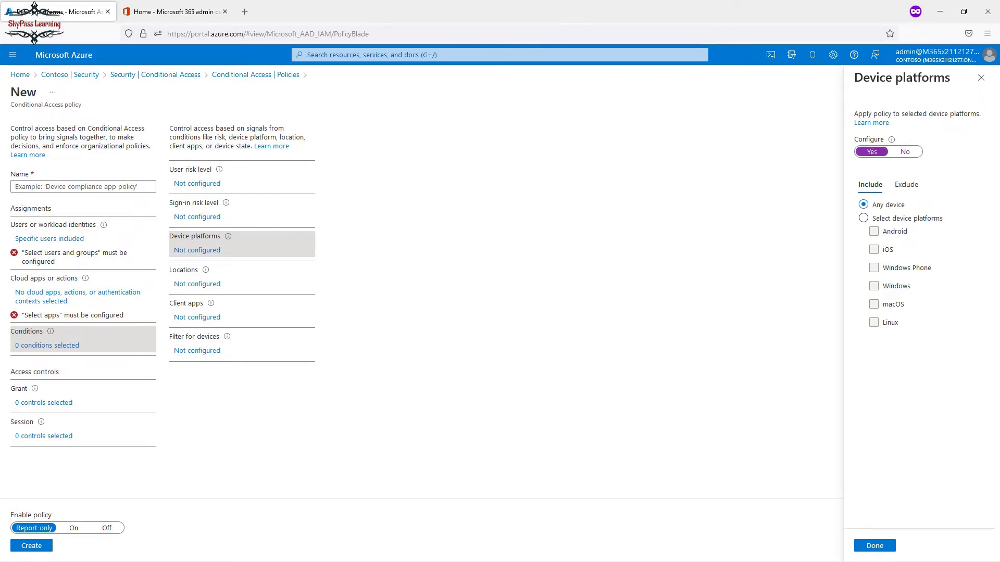
click(197, 184)
key(Return)
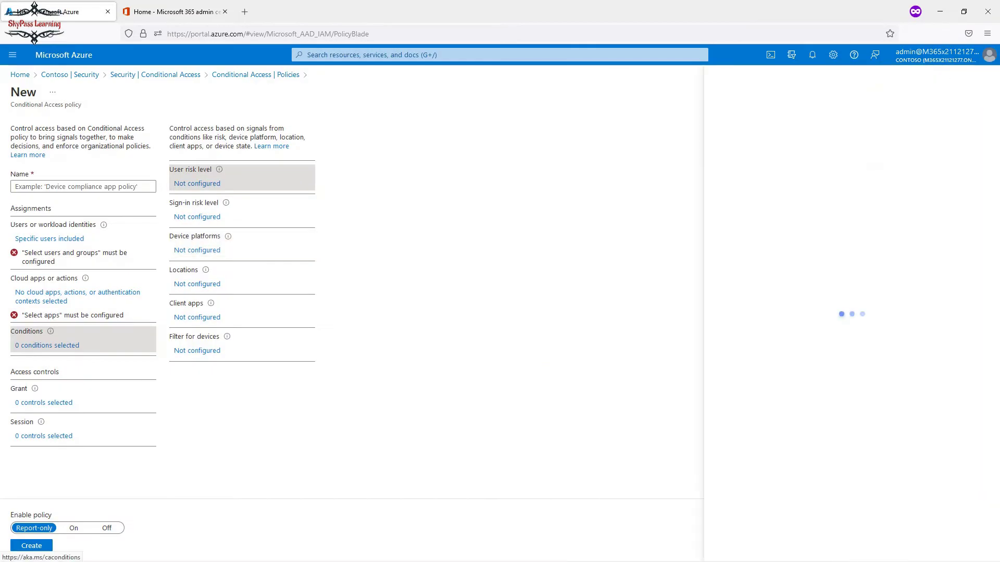
click(864, 126)
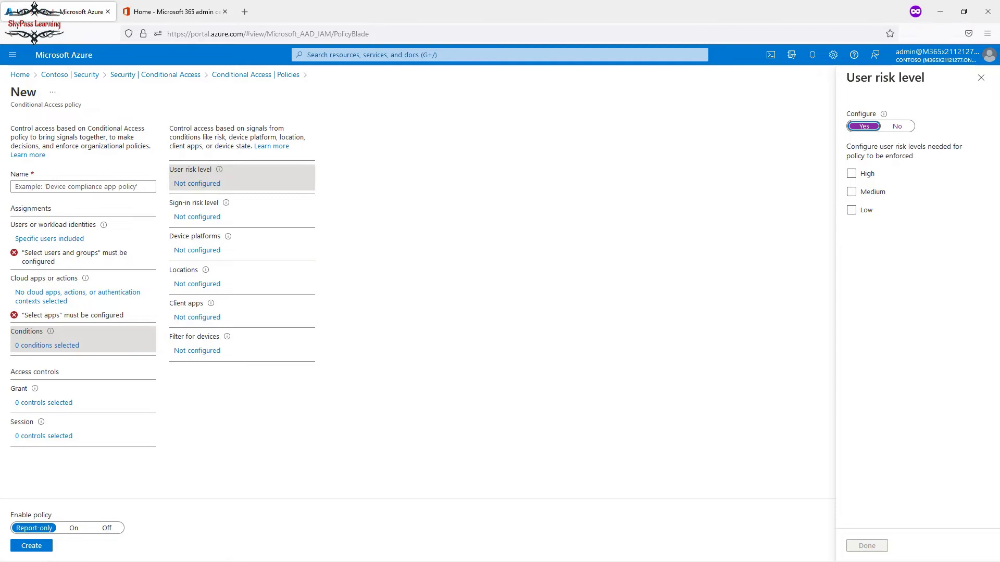
click(47, 402)
click(545, 322)
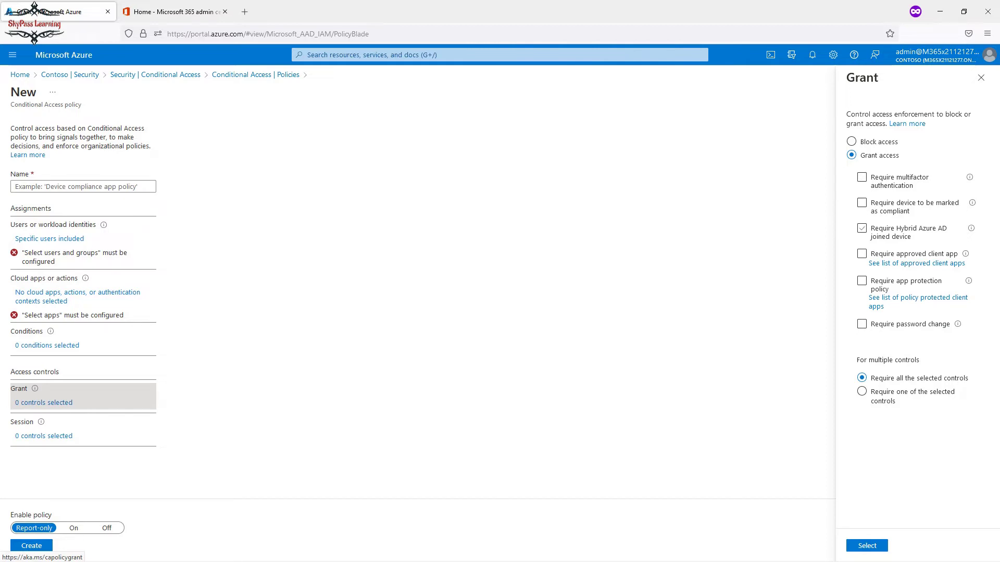
Toggle Grant between Block access and Grant access, then discard changes and go to Session.
click(851, 141)
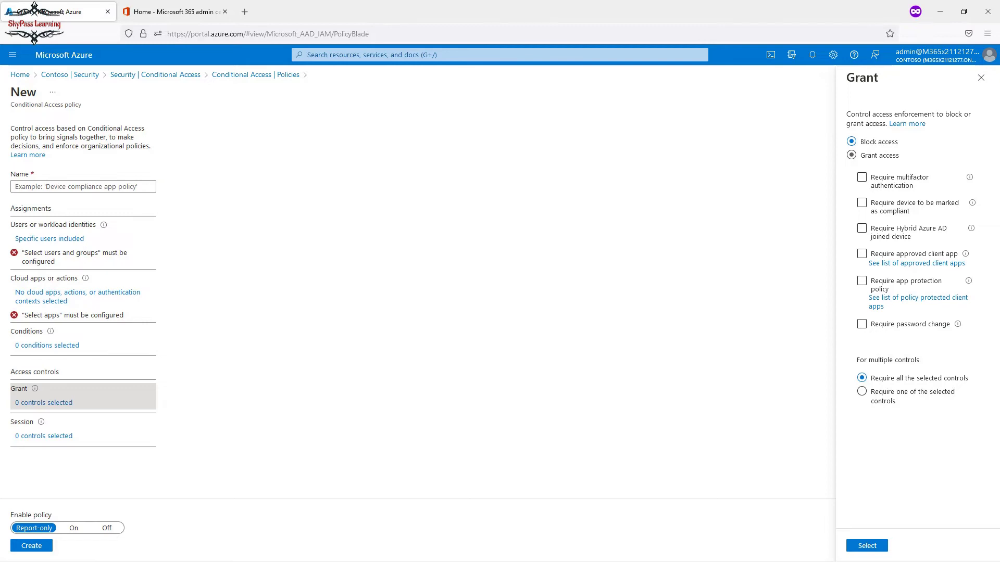
click(851, 155)
click(47, 436)
click(544, 320)
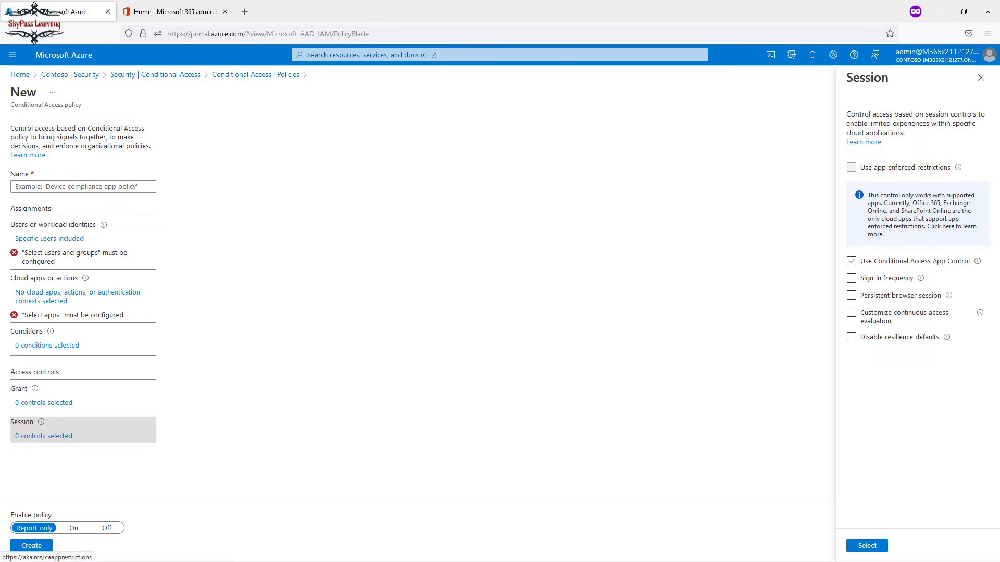
Turn on Conditional Access App Control with the Use custom policy mode.
click(852, 261)
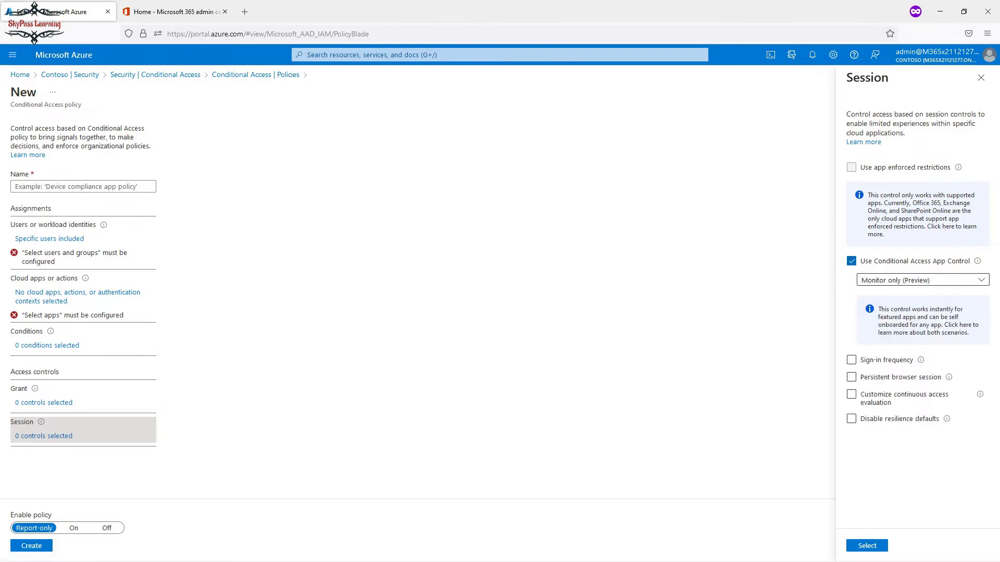
click(923, 280)
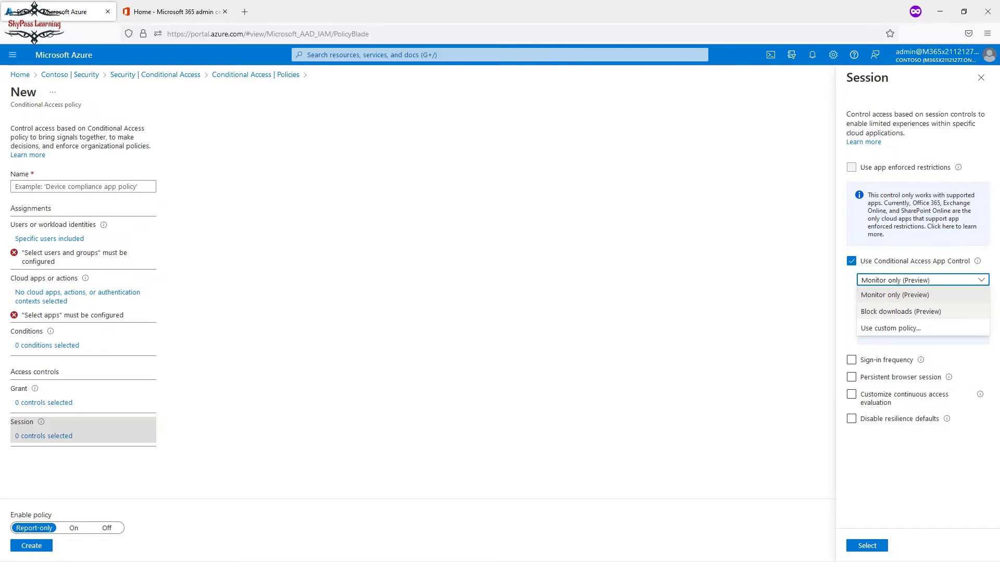
click(890, 328)
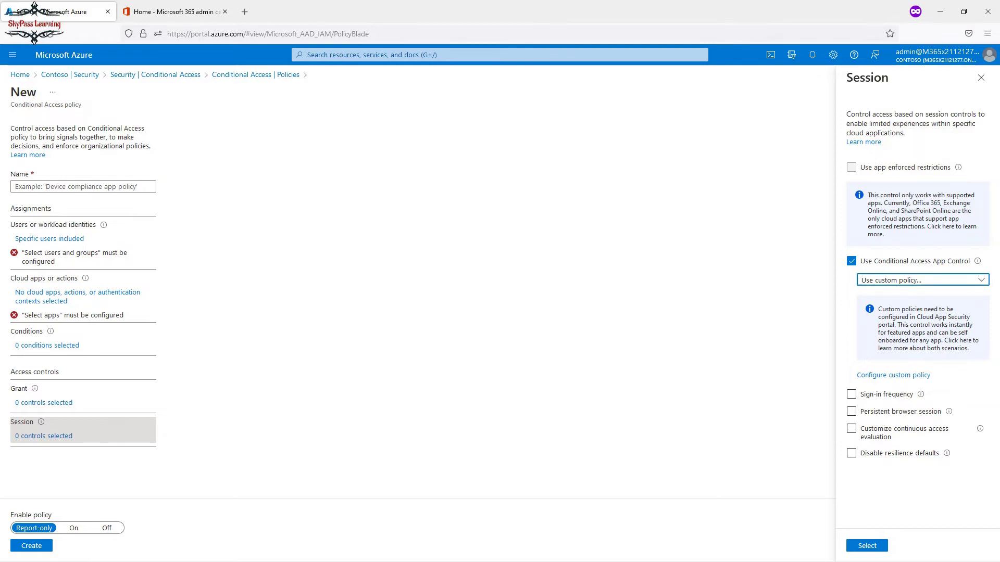
mouse_move(978, 261)
click(923, 280)
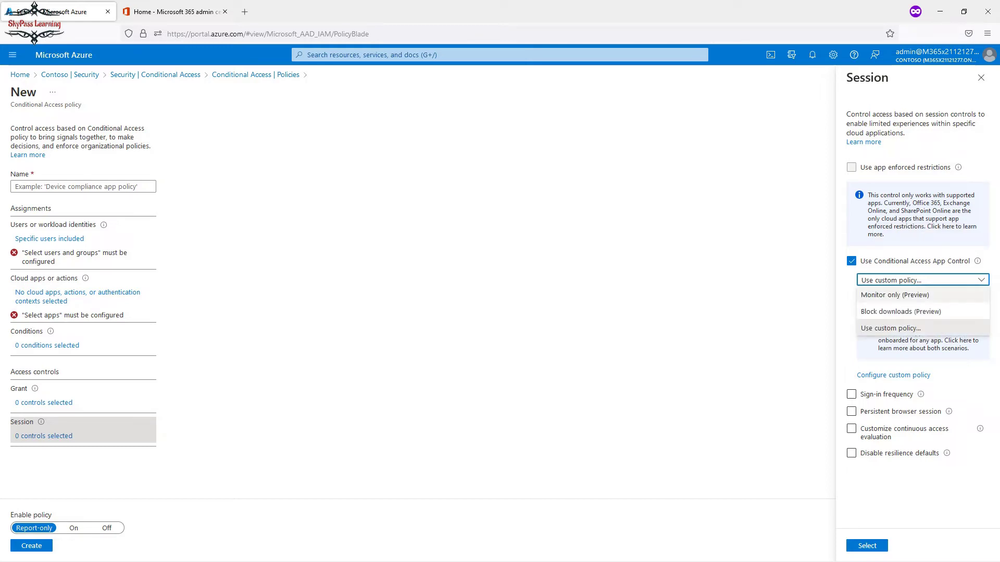
click(890, 329)
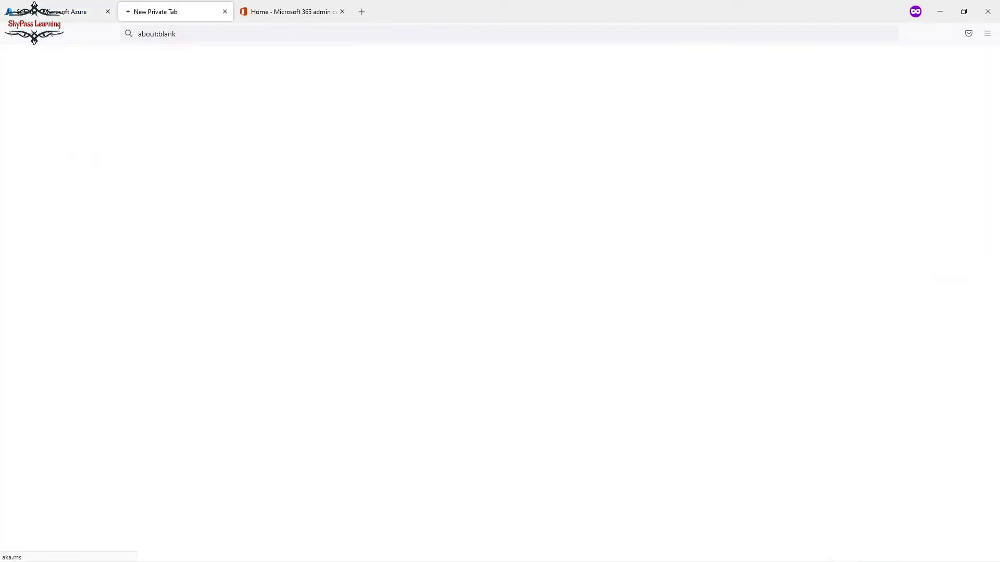
Read the app control help article, discard the session edits, and switch to the Microsoft 365 admin center.
click(958, 341)
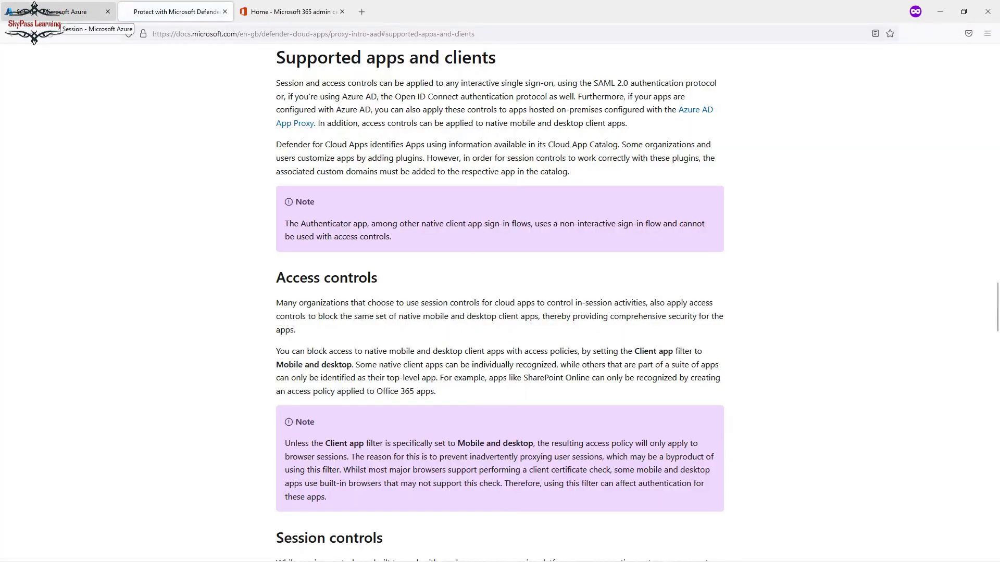
key(ctrl+w)
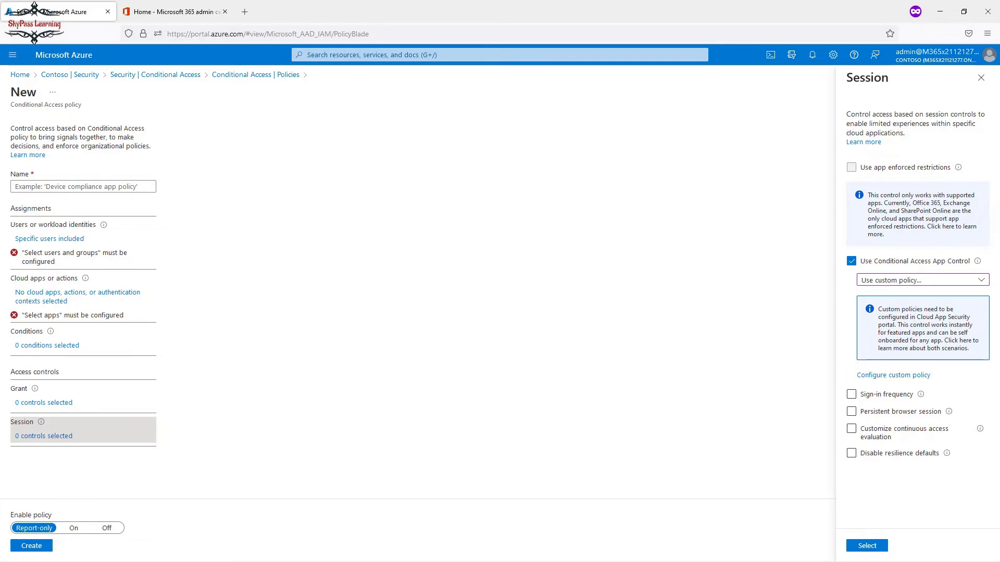
click(981, 77)
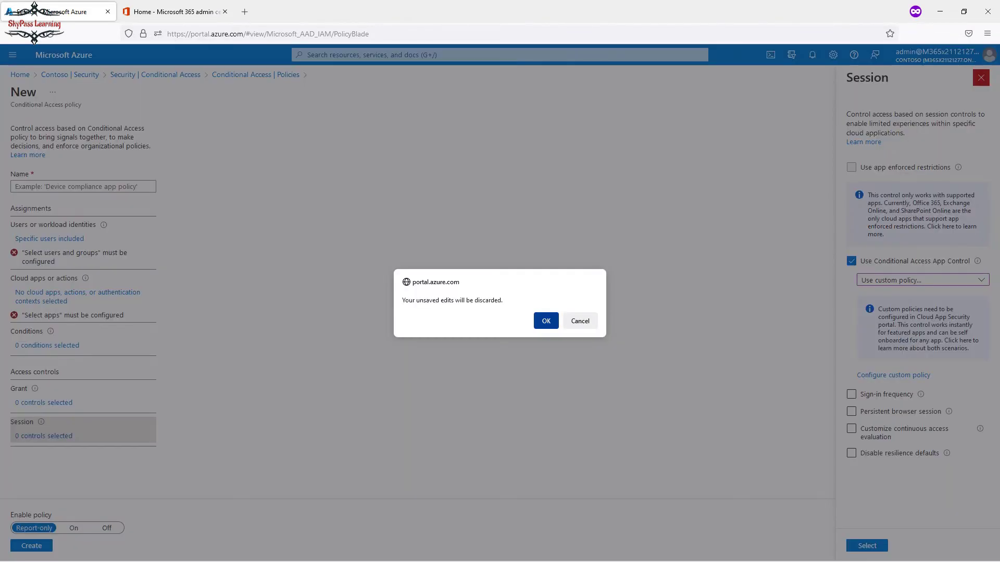
key(Return)
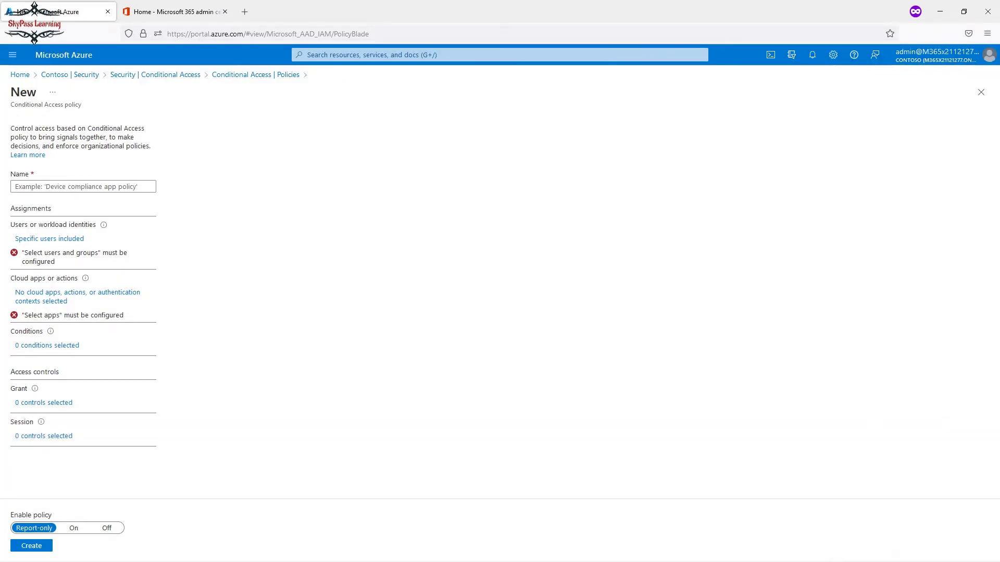
key(ctrl+Tab)
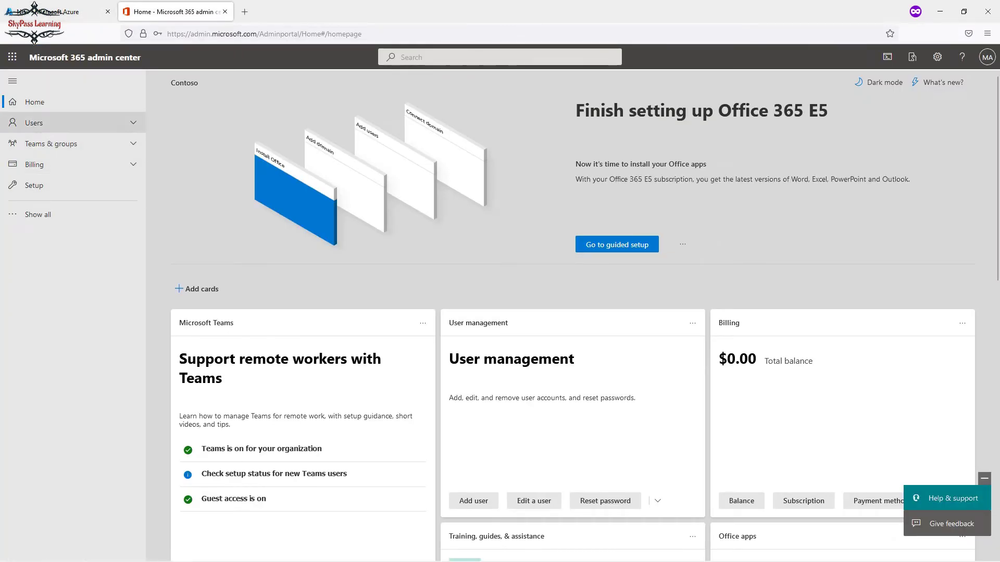
Go to Users > Active users and start adding a new user.
click(34, 123)
click(43, 141)
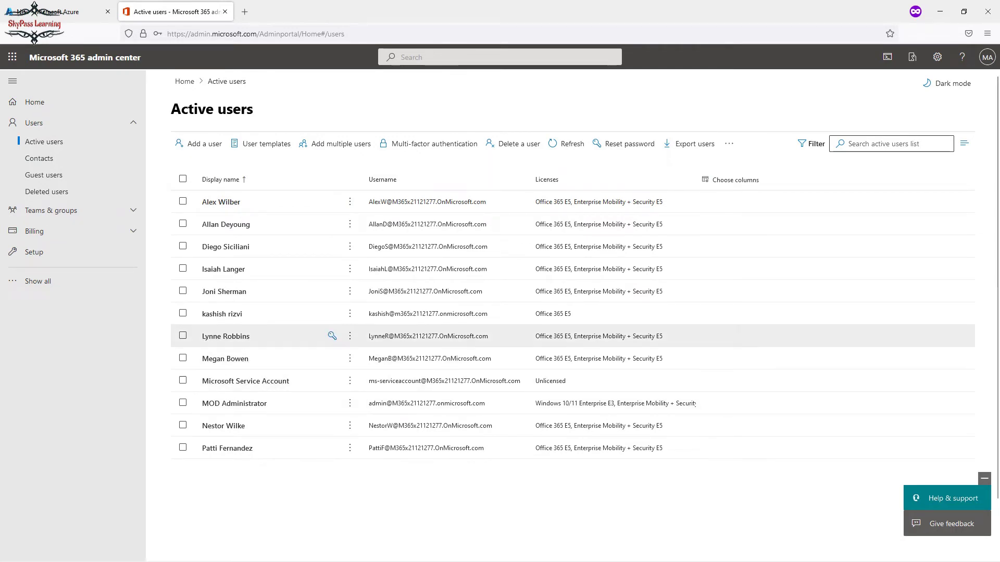
click(198, 144)
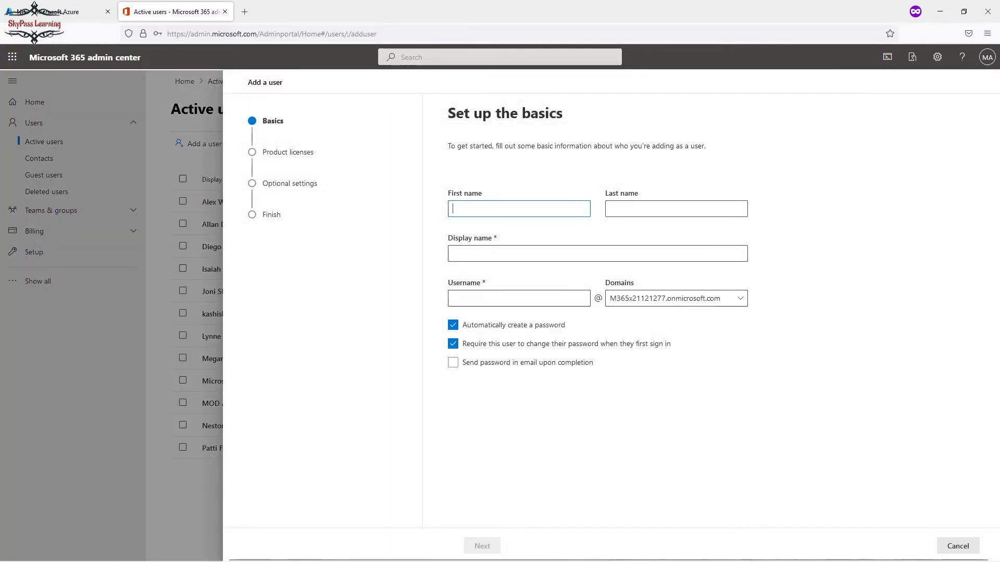
Enter test1 as first name, display name and username, with a custom password not requiring change.
text(test1)
key(ctrl+a)
key(ctrl+c)
click(485, 254)
key(ctrl+v)
click(519, 299)
key(ctrl+v)
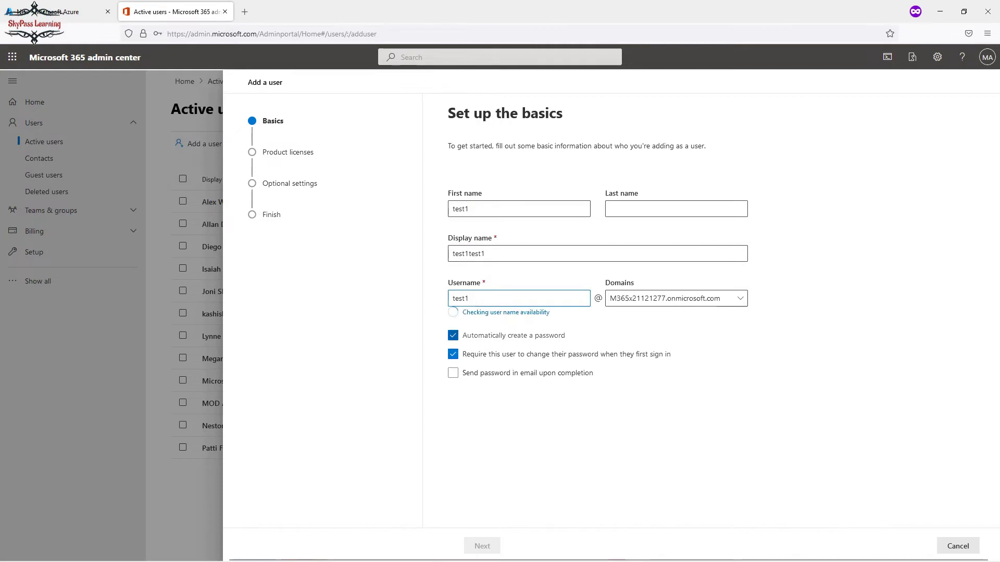
click(453, 336)
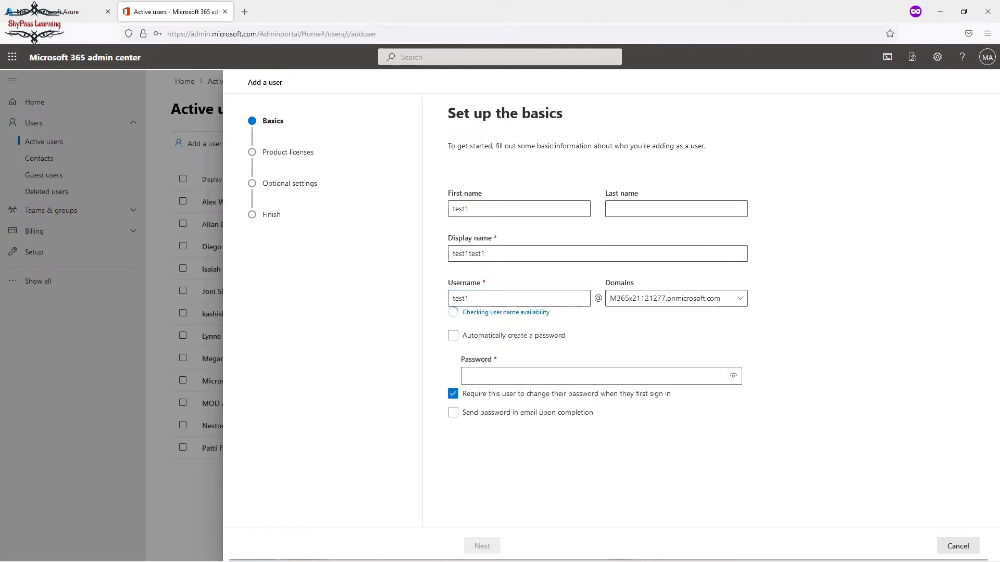
click(601, 366)
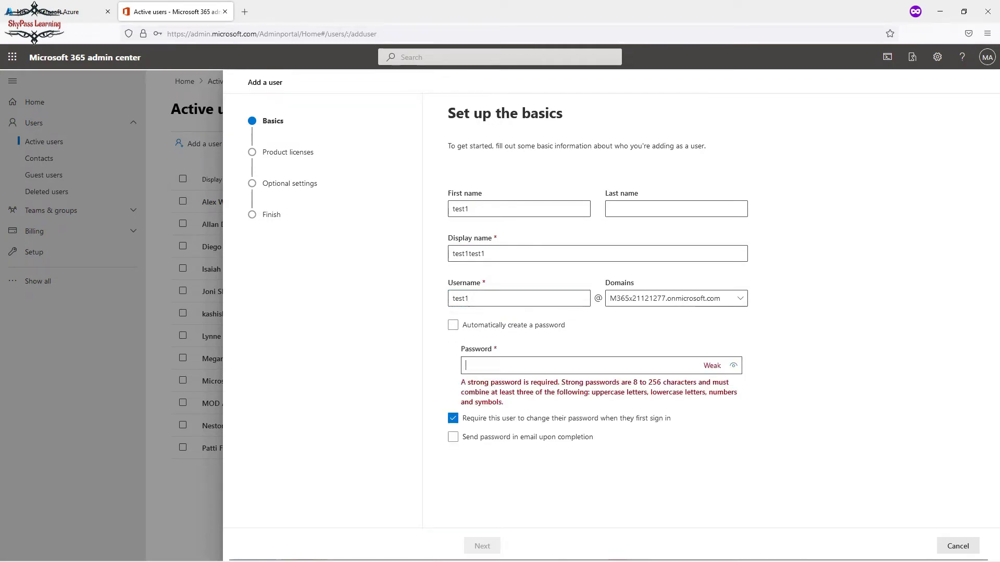
text(•••••••)
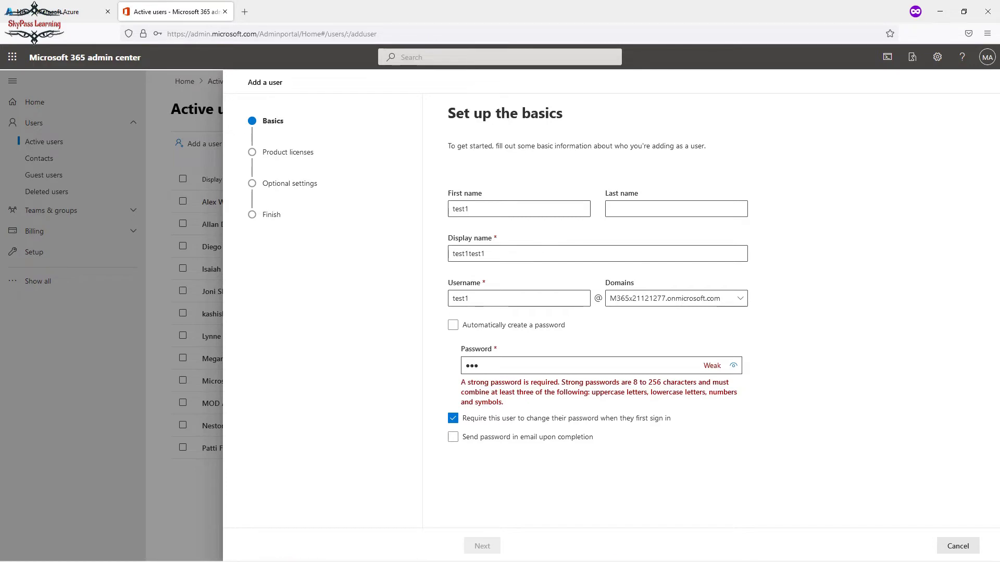
text(•)
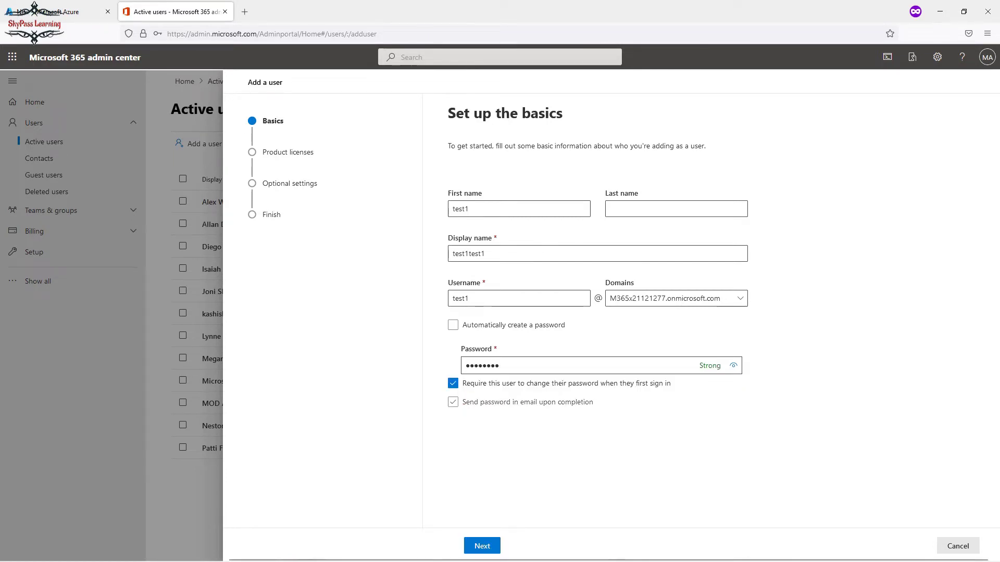
click(453, 383)
Assign EMS E5, Office 365 E5 and Windows 10/11 Enterprise E3 licenses, finish adding the user, return to Azure.
click(482, 546)
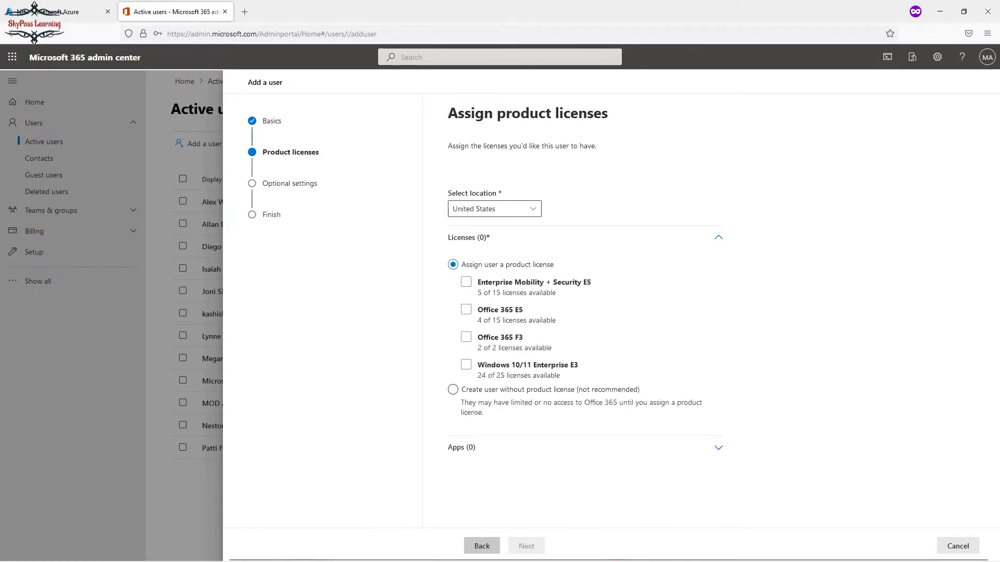
click(466, 281)
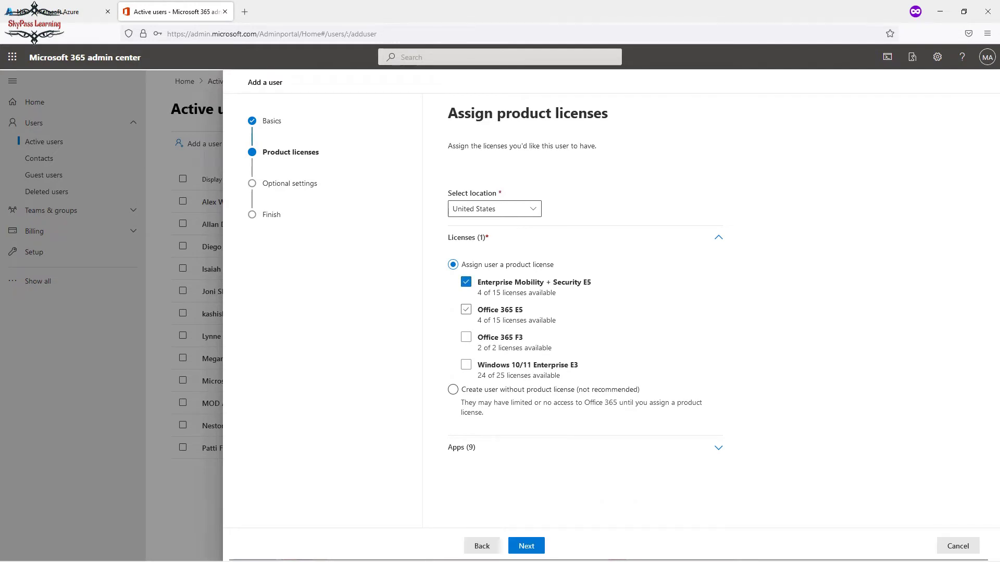
click(466, 310)
click(466, 365)
click(526, 546)
click(526, 546)
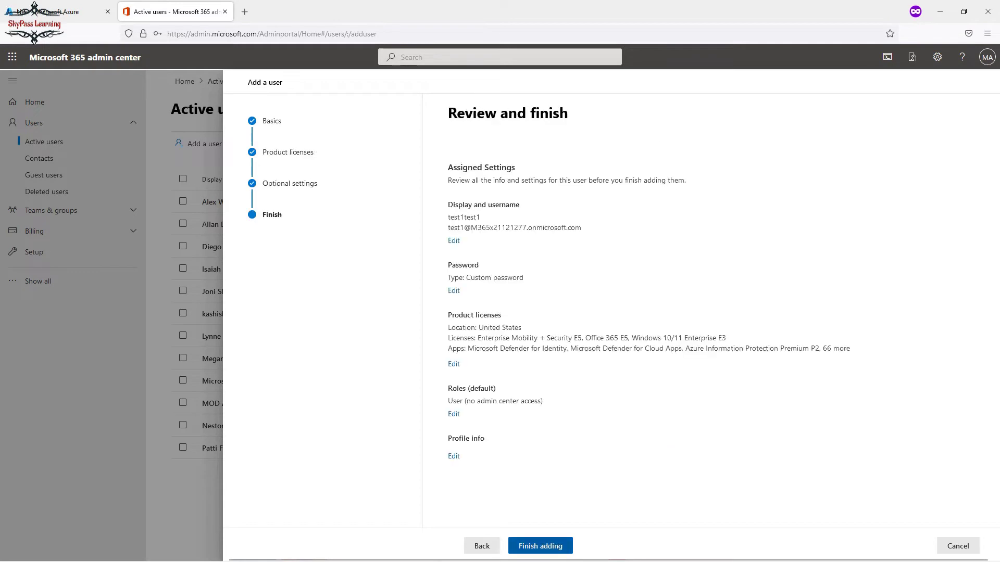
click(540, 545)
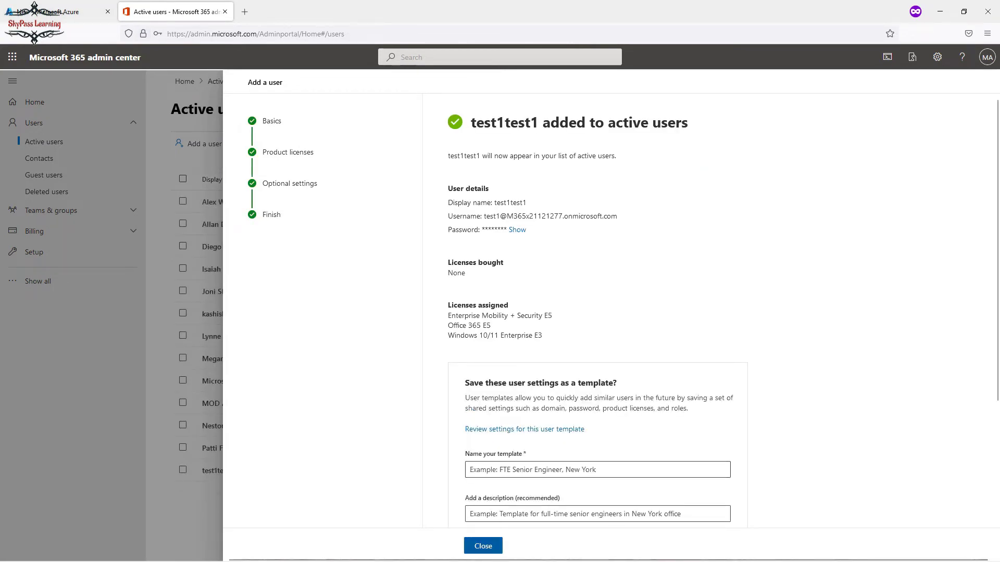
click(484, 546)
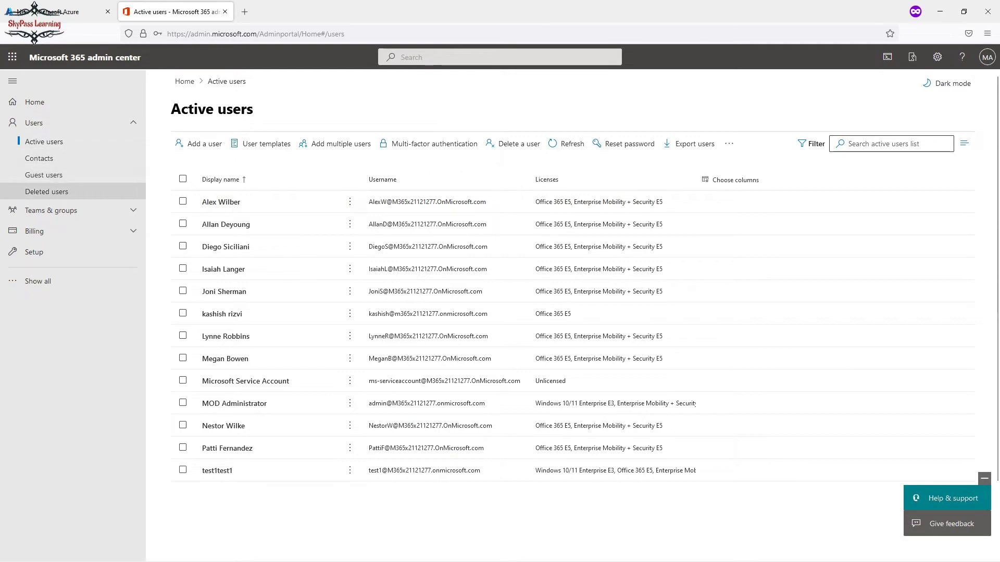
click(132, 210)
click(61, 228)
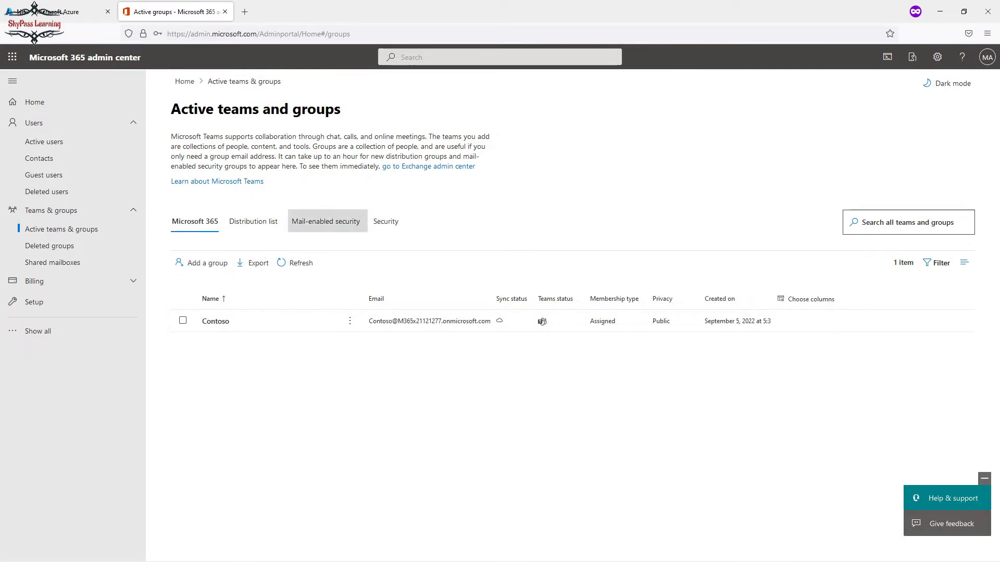
click(57, 12)
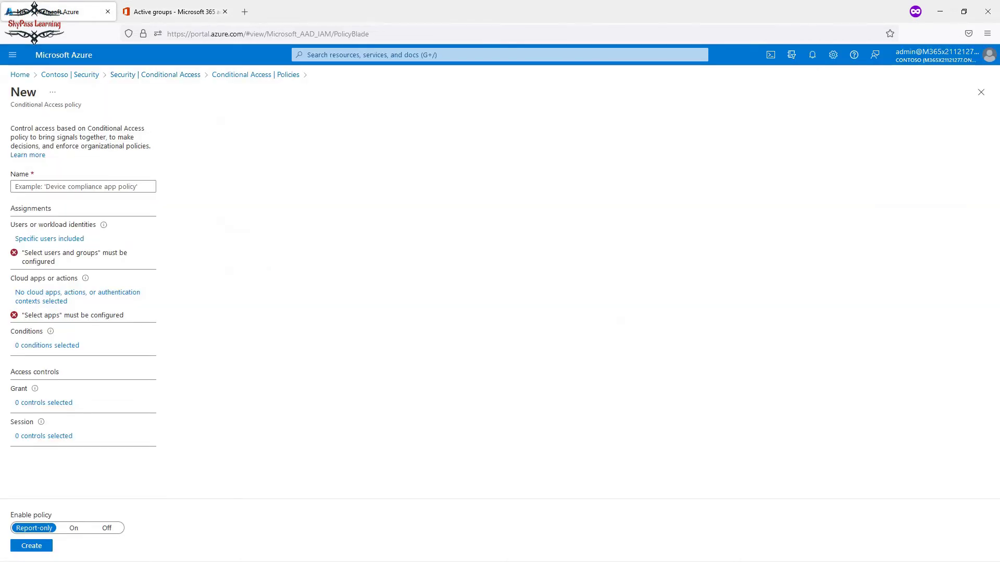
Include only the test user test1test1 in the policy's user assignments.
click(50, 239)
click(189, 301)
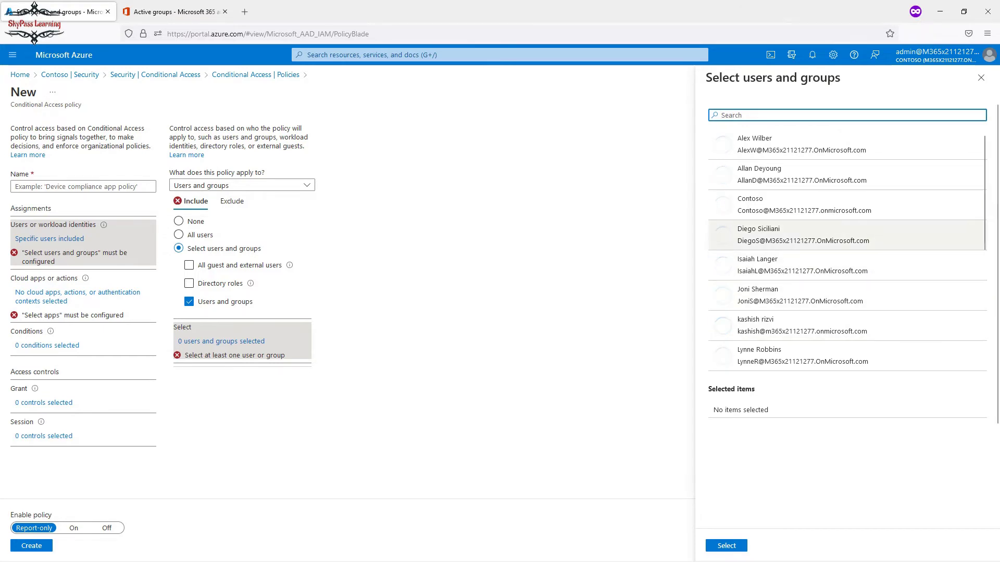
scroll(846, 250, down, 4)
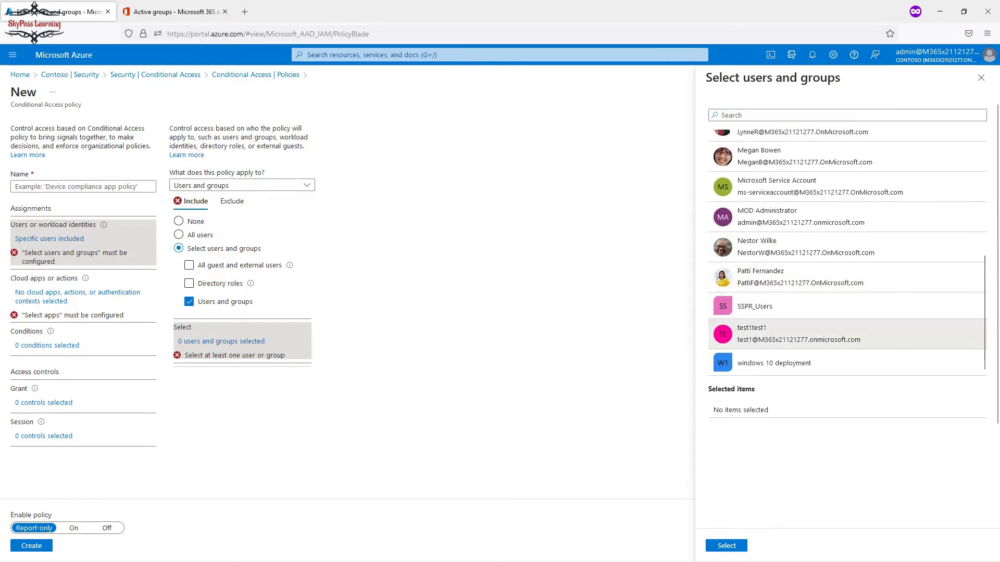
click(802, 340)
click(727, 546)
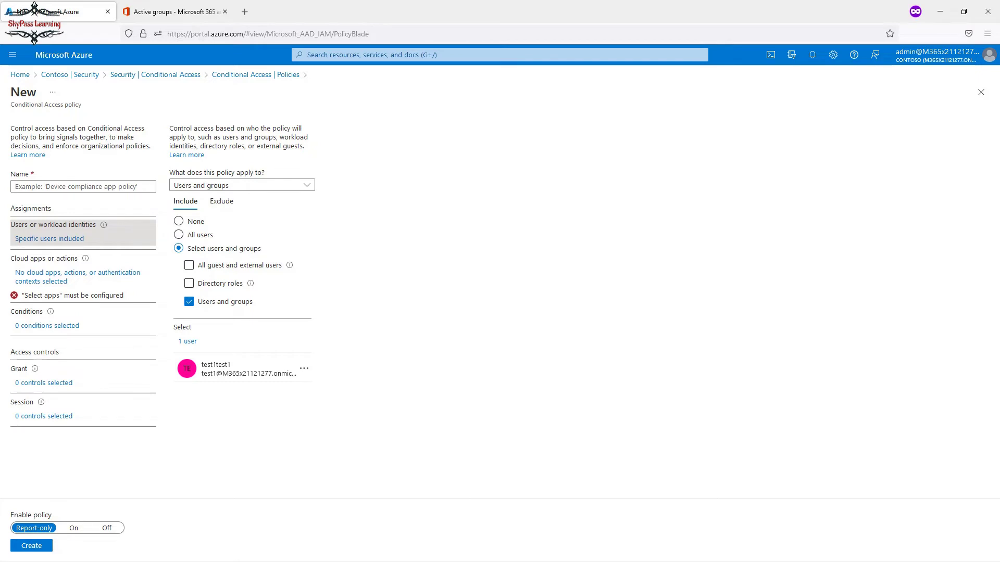
click(84, 186)
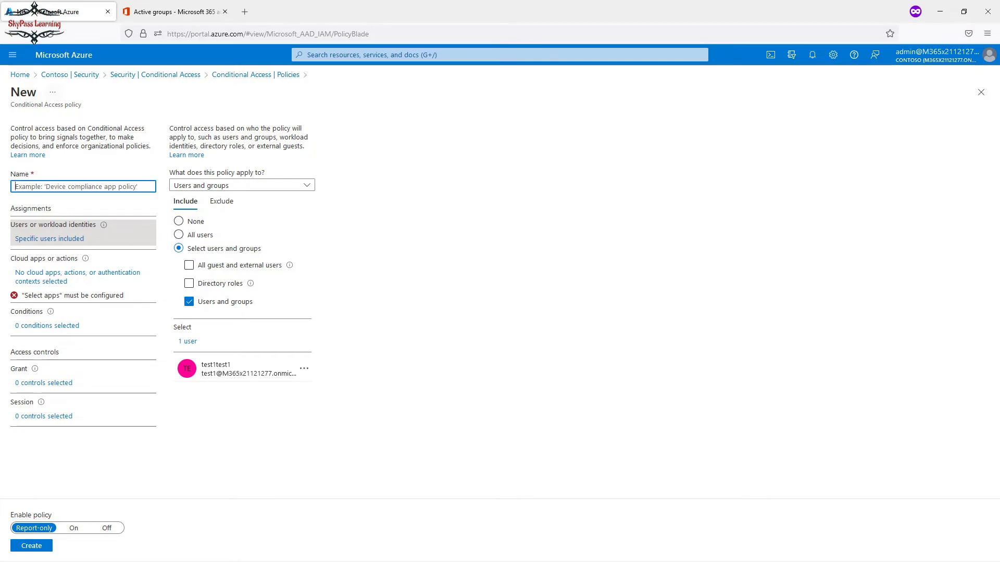
Enter 'Block Yamme' in the policy name field, correcting a stray letter first.
key(alt+Tab)
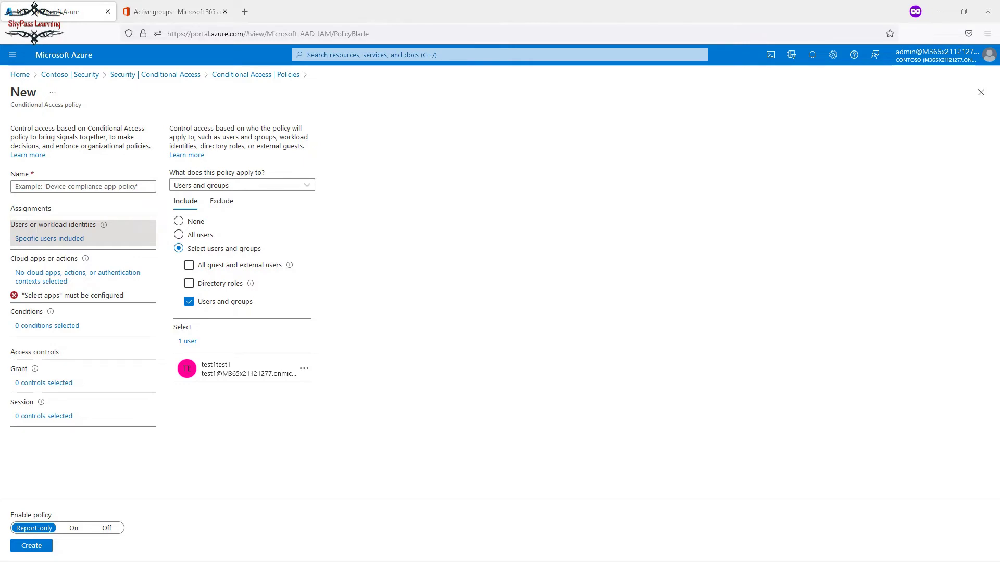
key(alt+Tab)
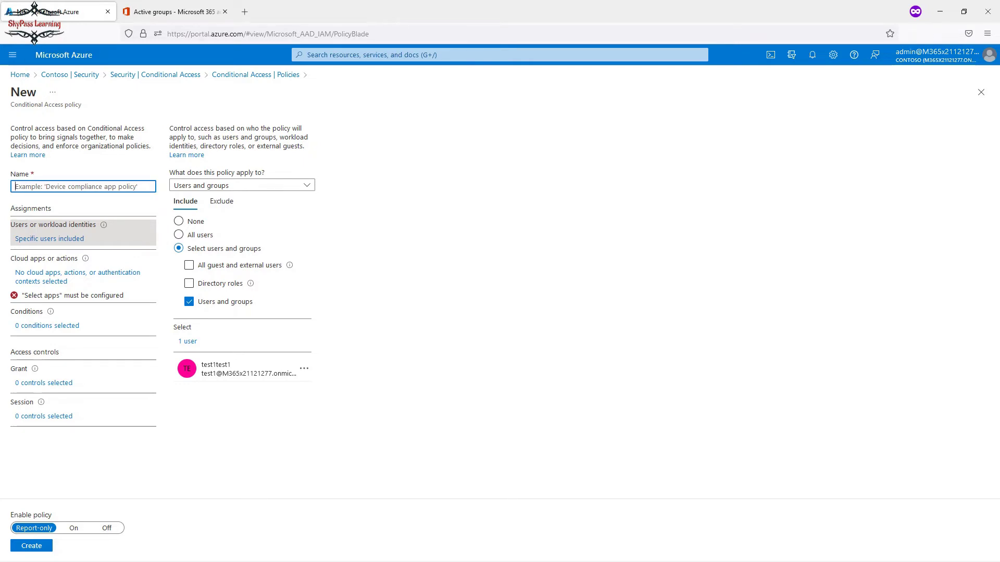
text(b)
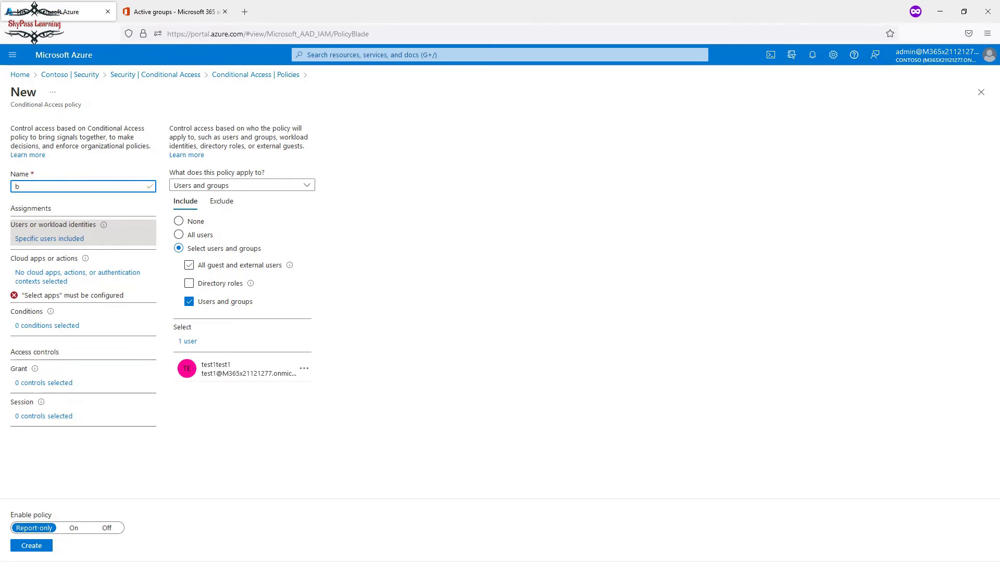
key(BackSpace)
text(Block )
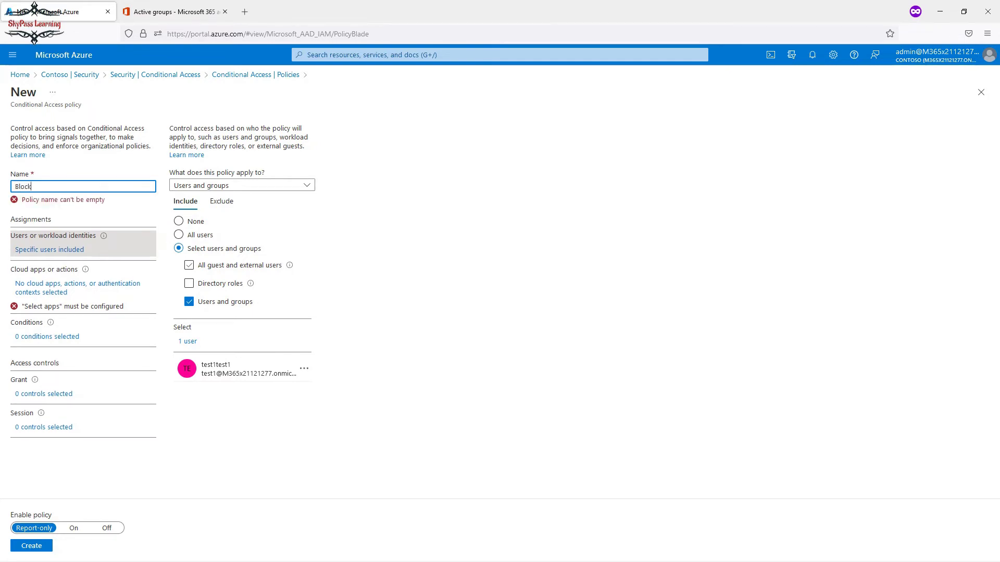
text(Yam)
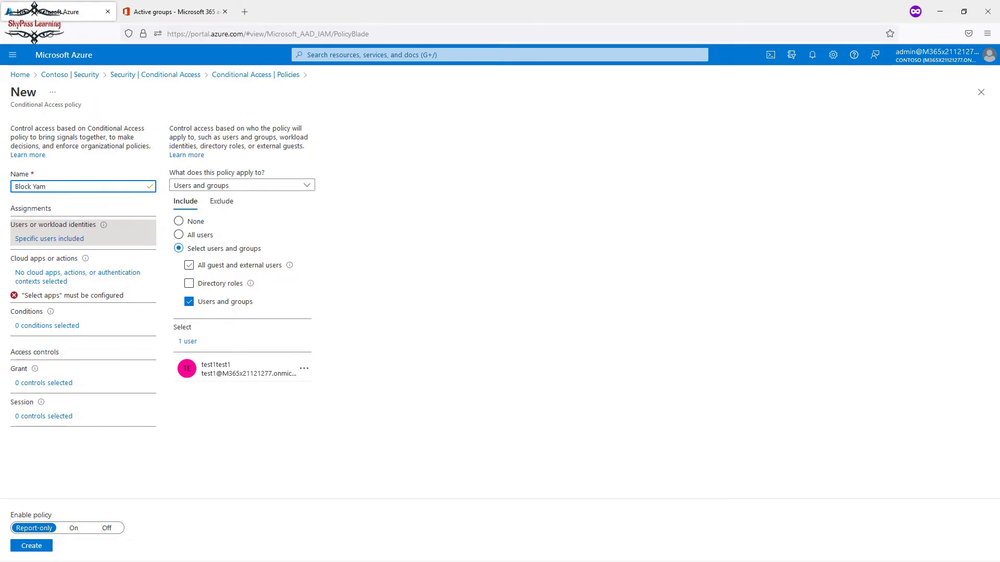
text(mer)
Search cloud apps for 'yammer' and include Office 365 Yammer as the policy's only app.
click(78, 273)
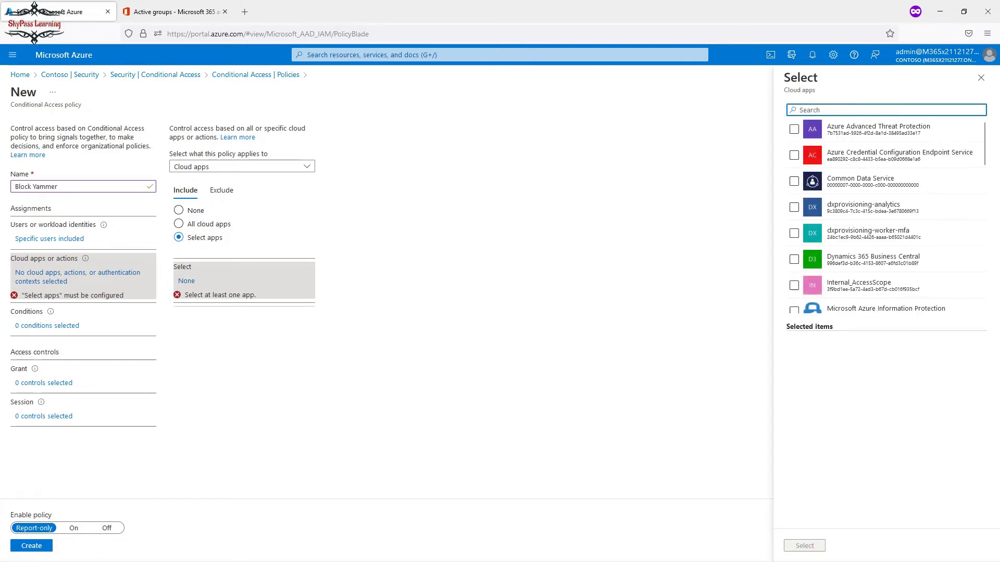
text(yammer)
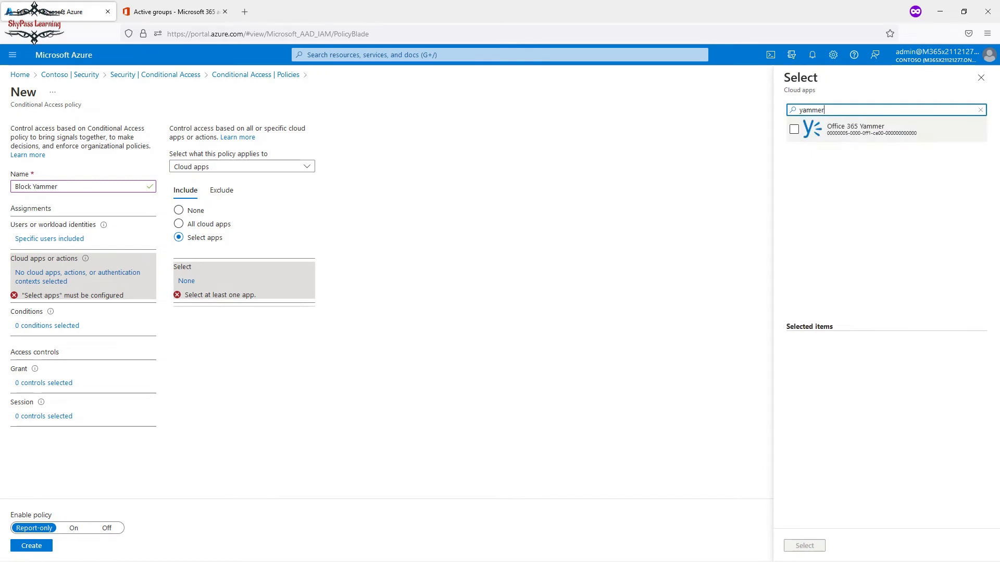
click(794, 129)
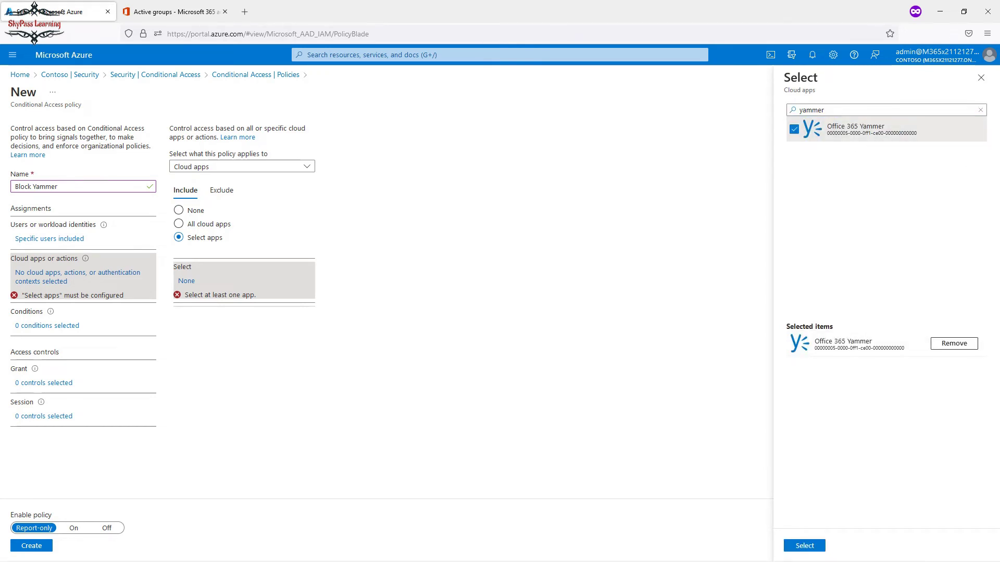
click(804, 546)
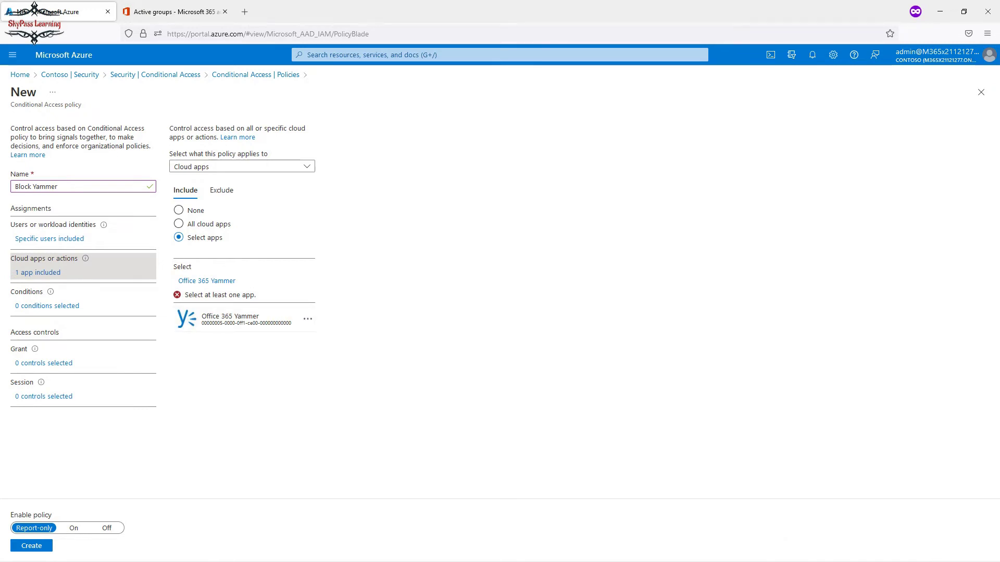
click(47, 306)
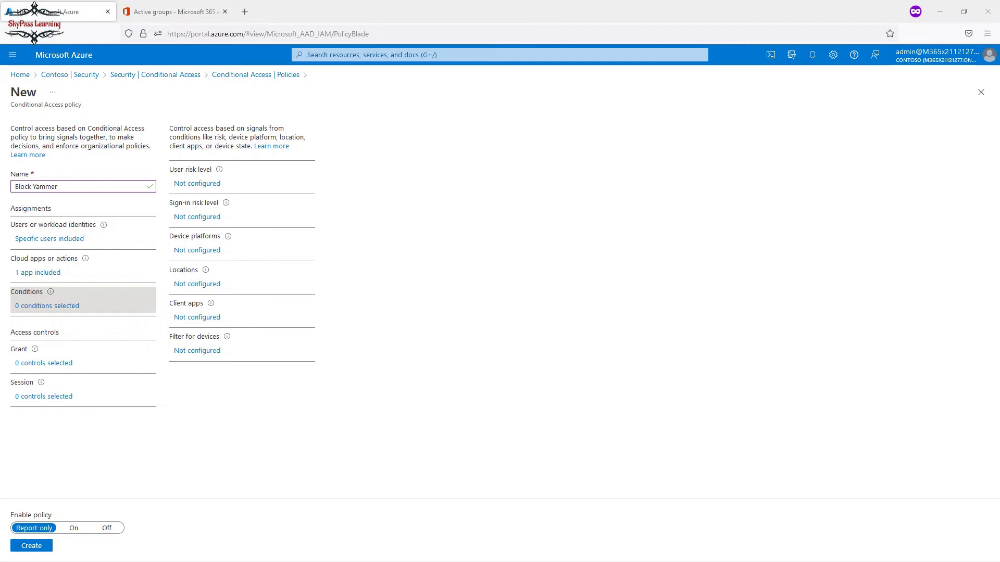
Set the policy's grant control to Block access.
click(46, 363)
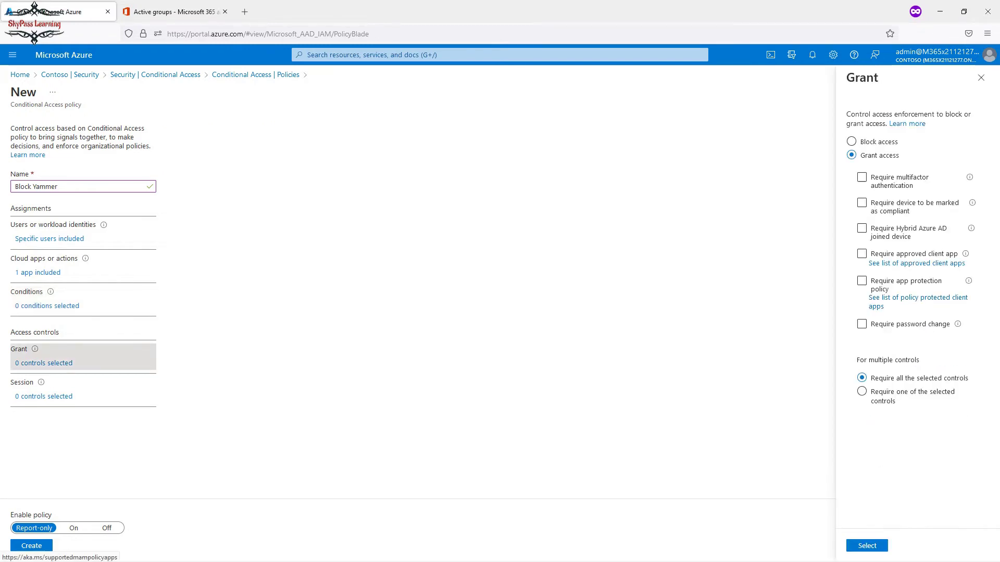
click(851, 141)
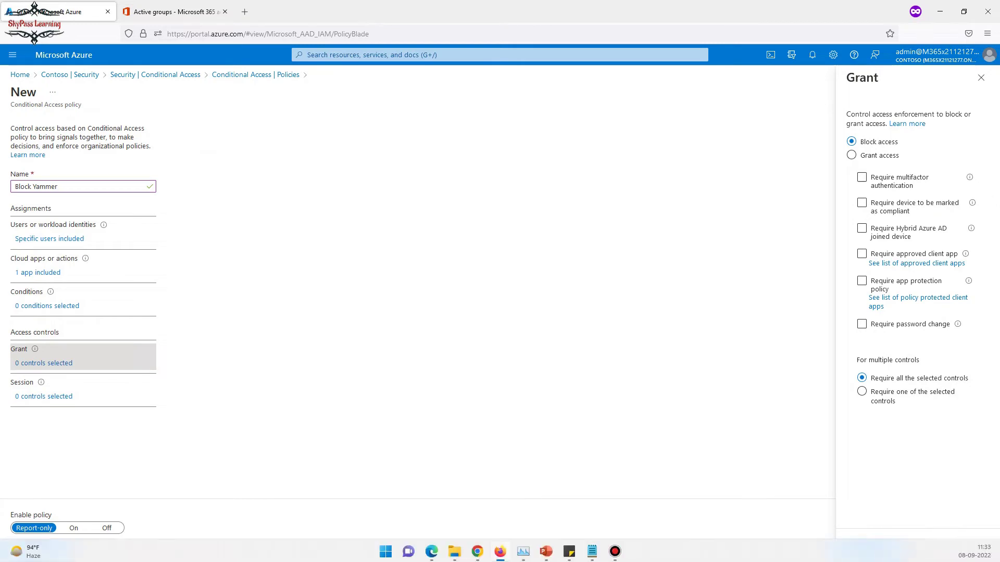
click(867, 546)
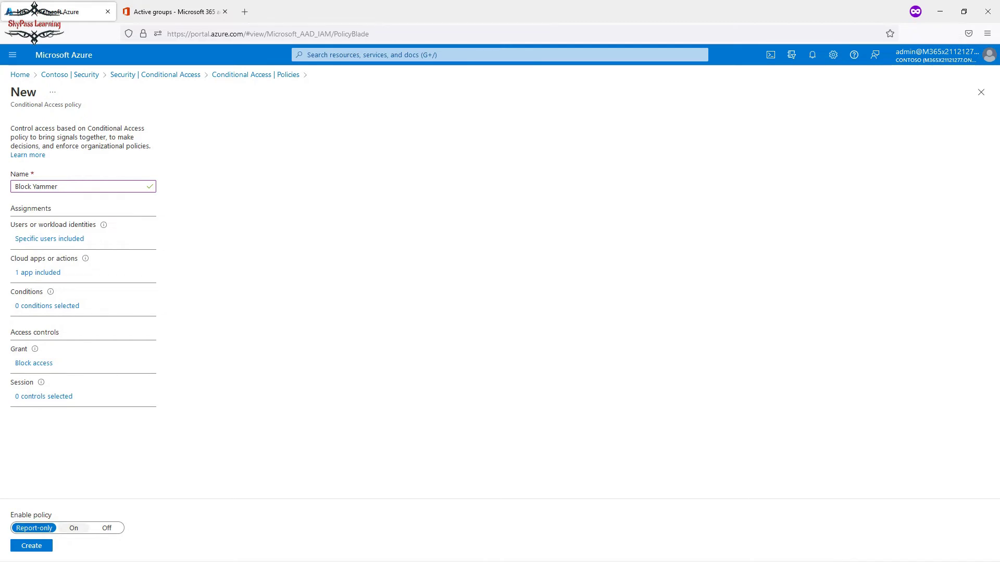
Turn the Block Yammer policy On and create it.
click(73, 528)
click(31, 546)
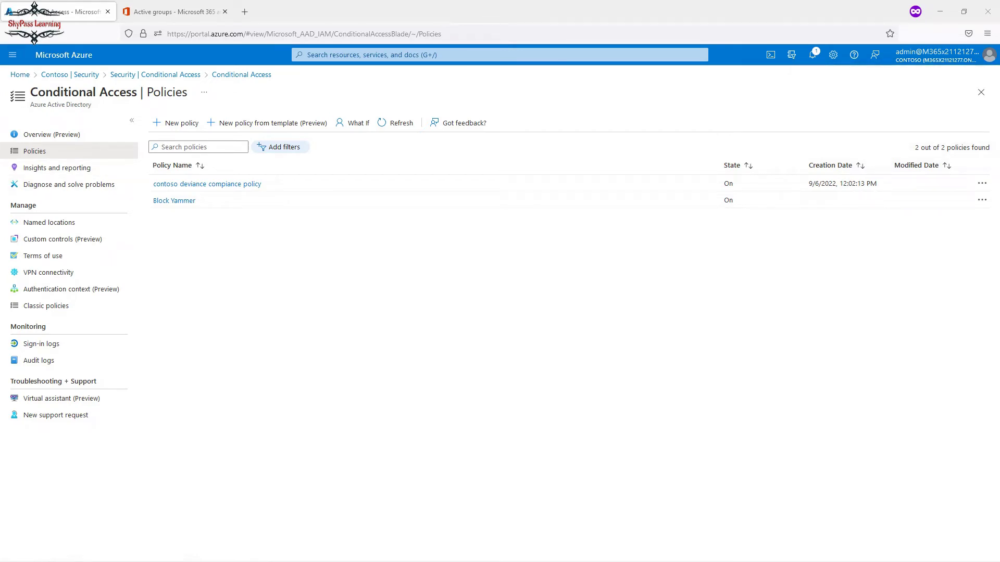
click(188, 11)
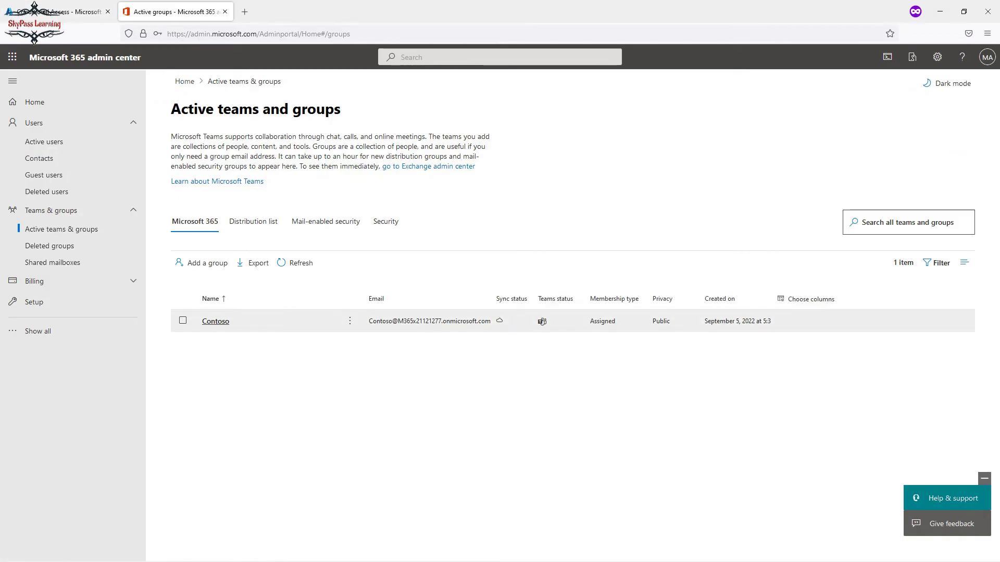
Copy the test user's username from their Active users details, then return to the Azure tab.
click(45, 141)
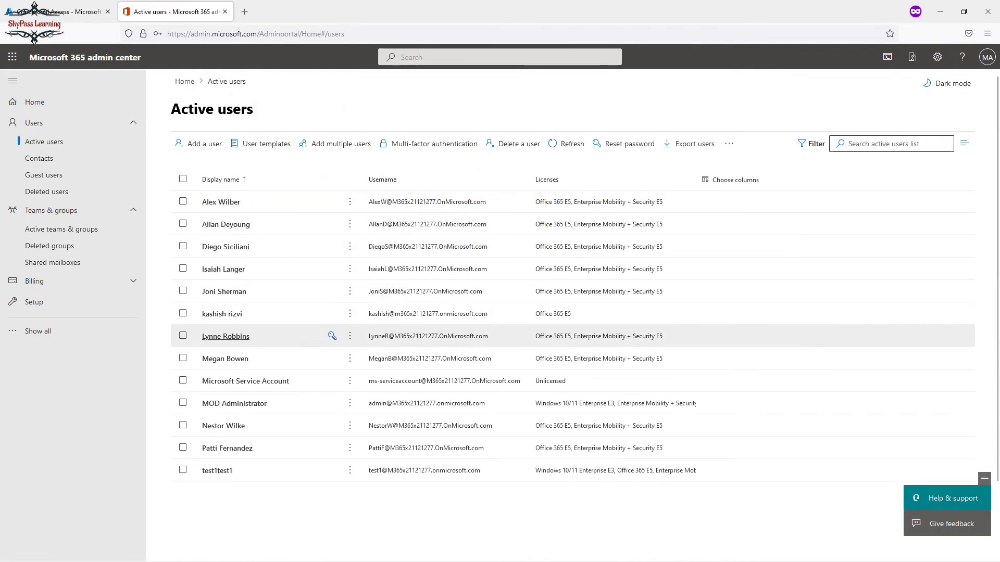
click(218, 470)
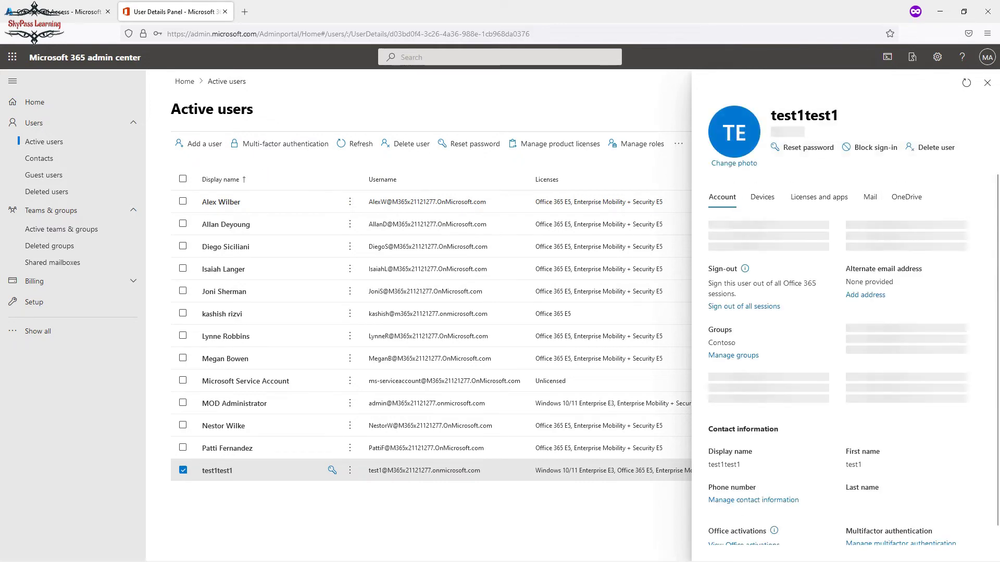
drag(843, 241, 708, 240)
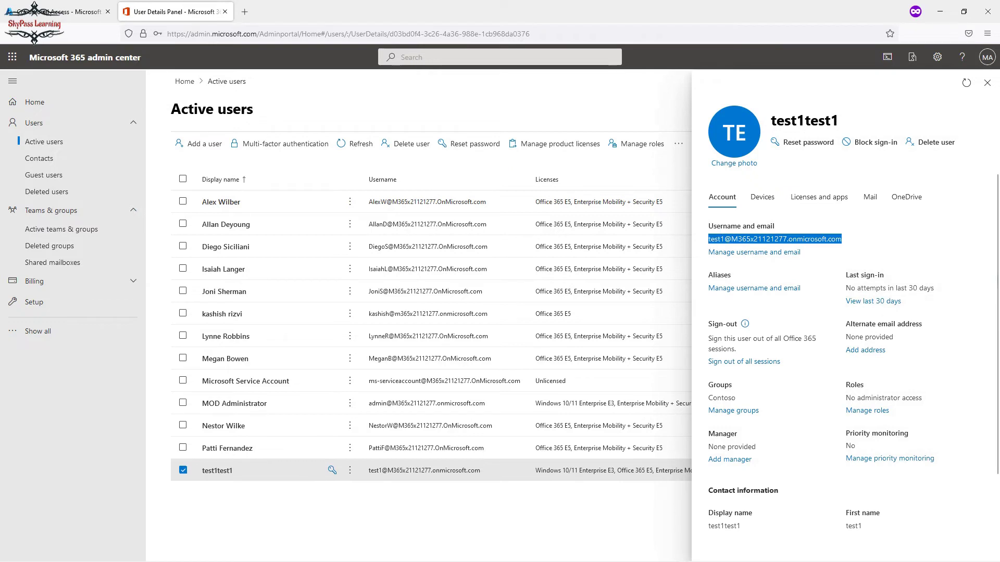
right_click(716, 238)
click(736, 245)
click(987, 83)
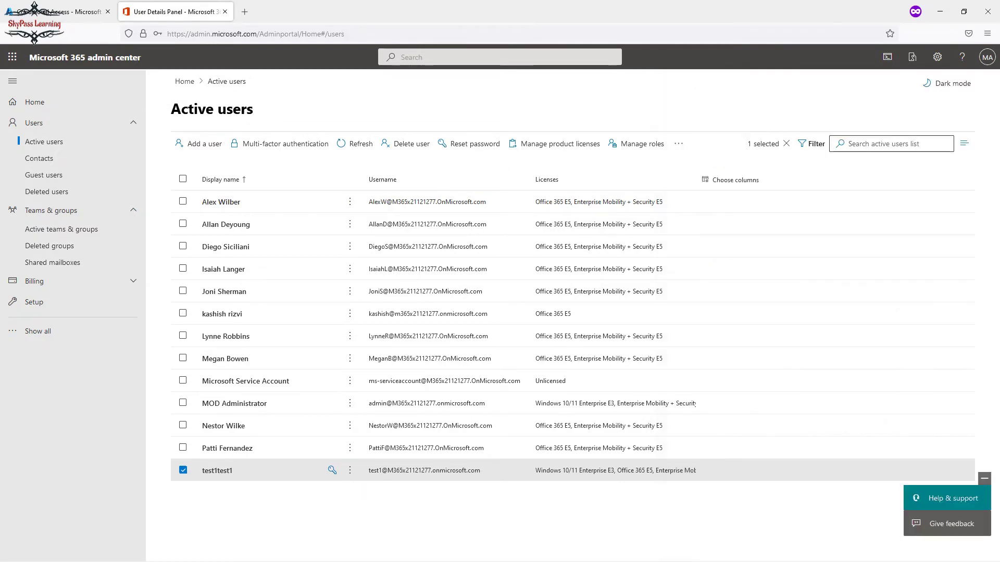
click(34, 6)
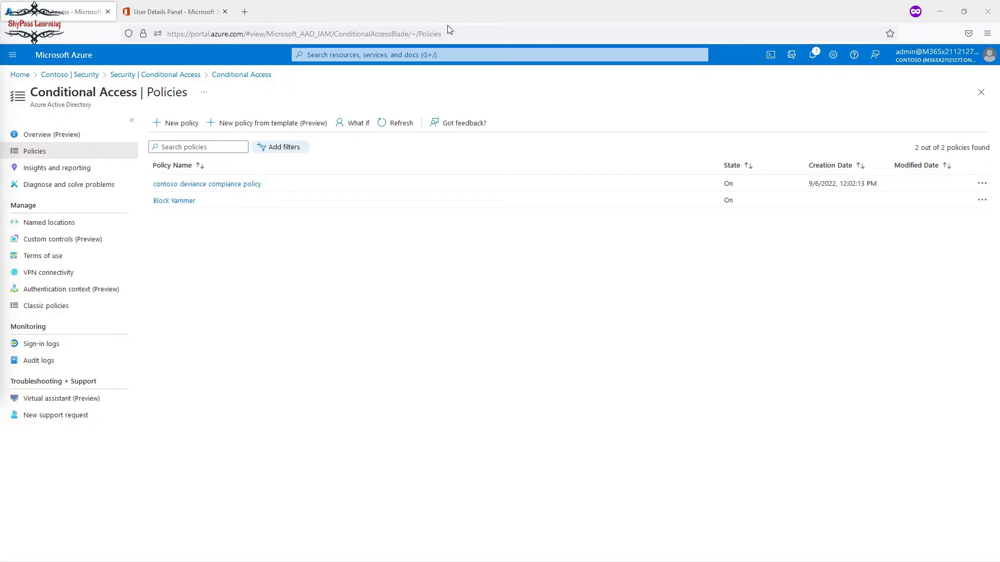
Load portal.office.com in a maximized Edge InPrivate window.
drag(448, 26, 963, 56)
click(473, 55)
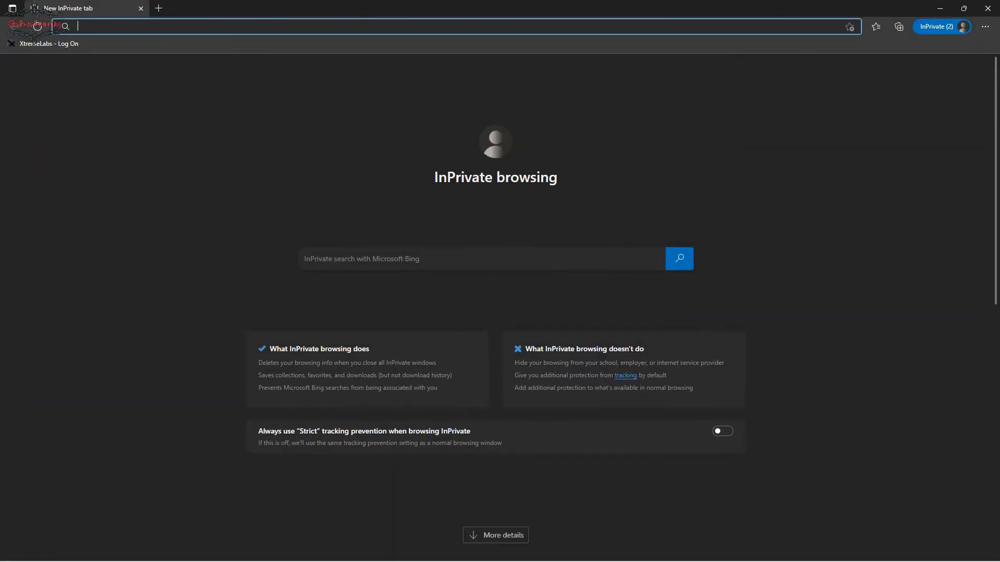
text(p)
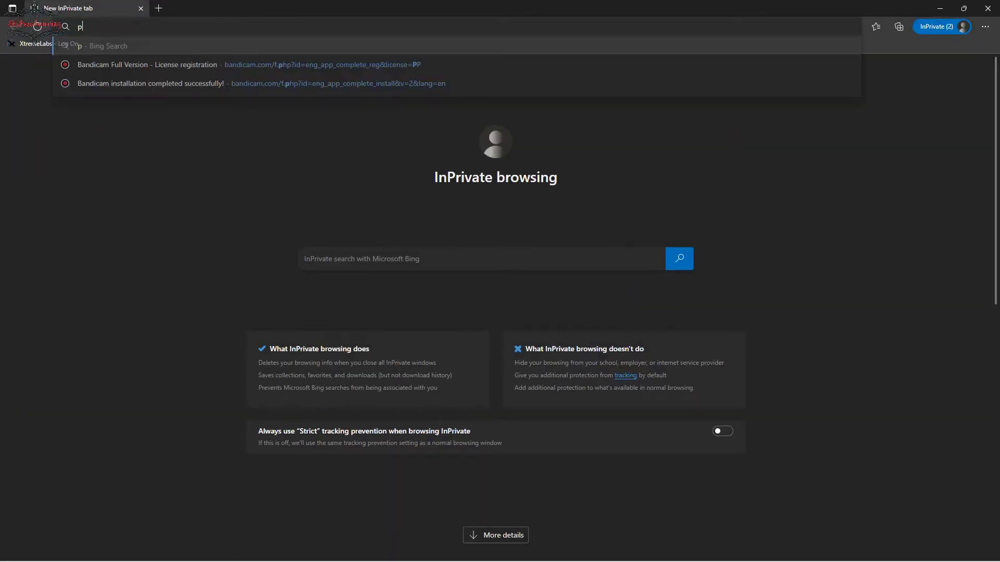
text(ort)
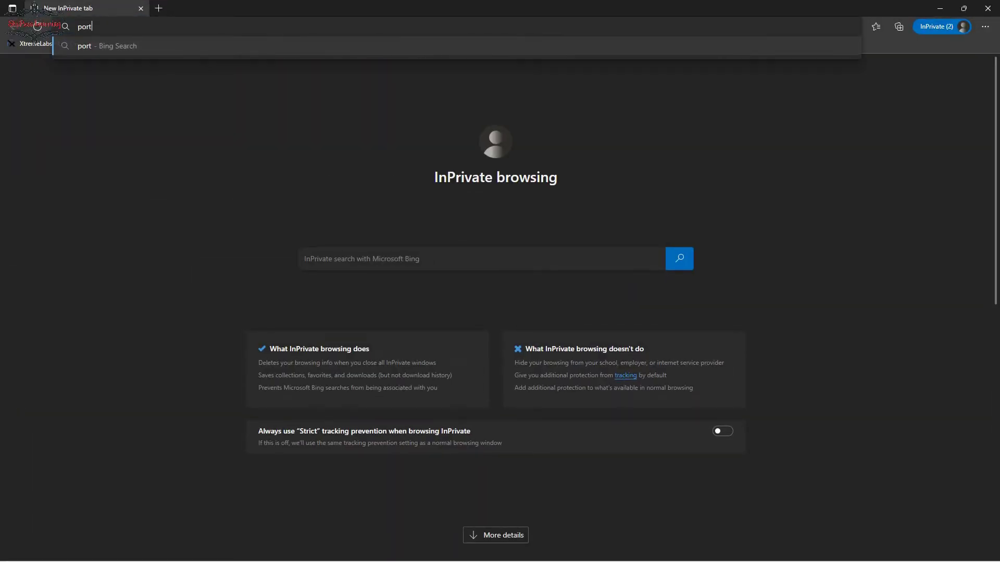
text(al.office.com)
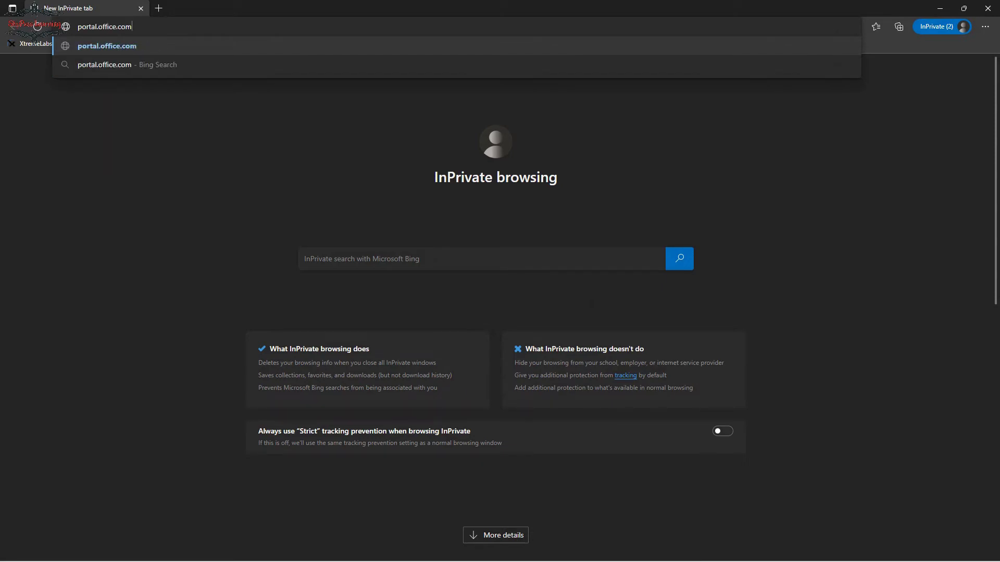
key(Return)
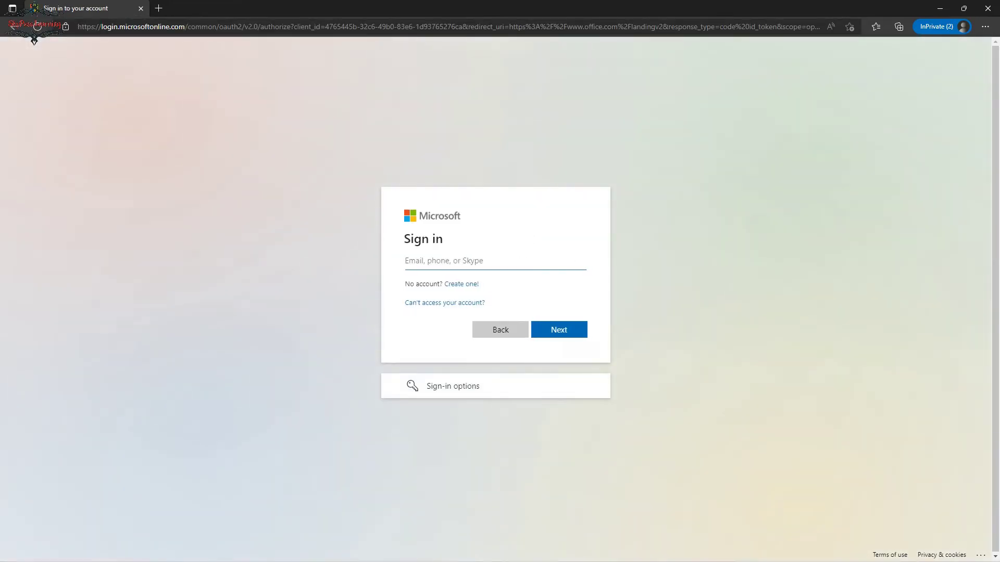
Paste the test user's username into the sign-in Email field and continue to the password page.
right_click(444, 263)
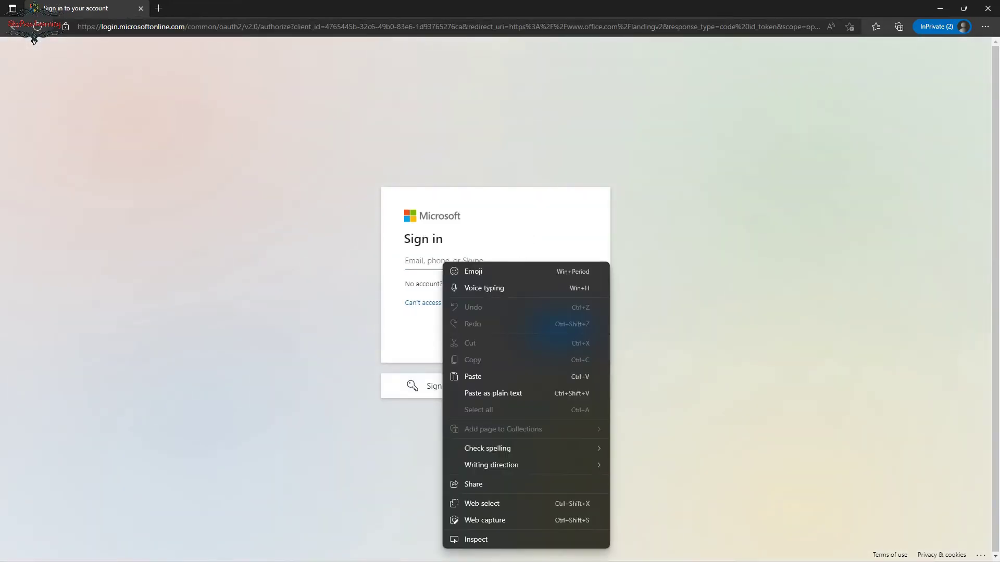
click(473, 376)
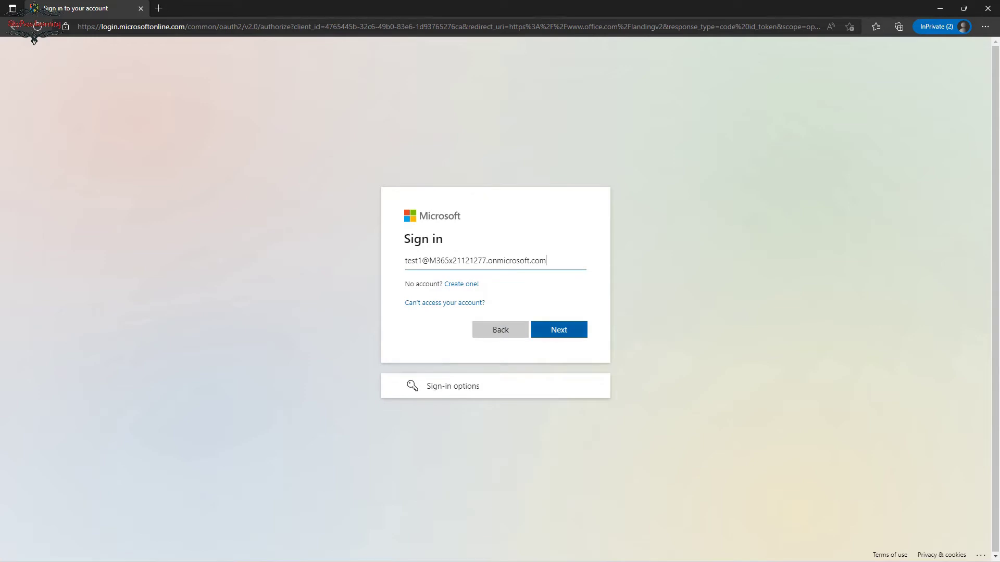
key(Return)
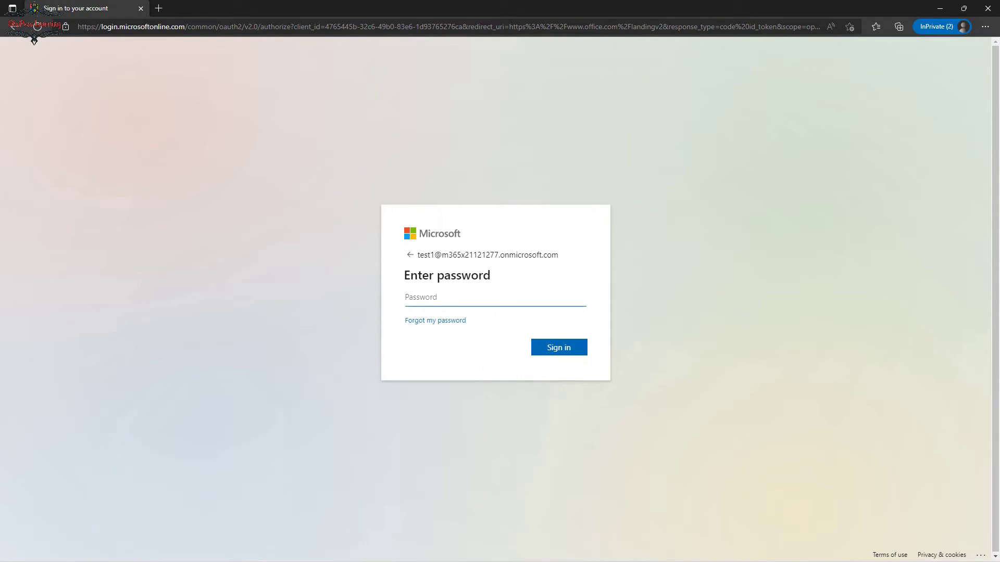
key(alt+Tab)
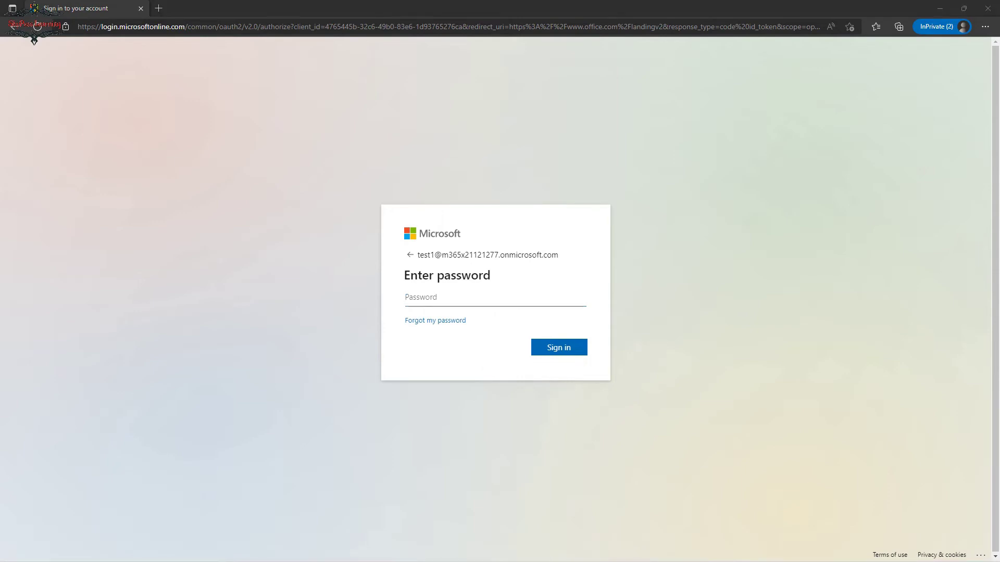
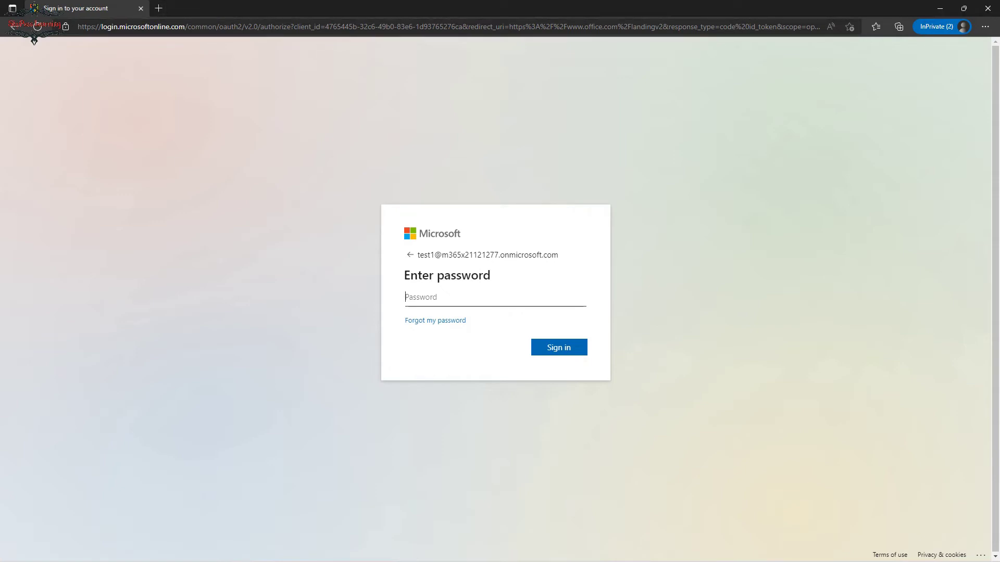
Enter the test account's password and choose No on 'Stay signed in?'.
text(••••••)
key(Return)
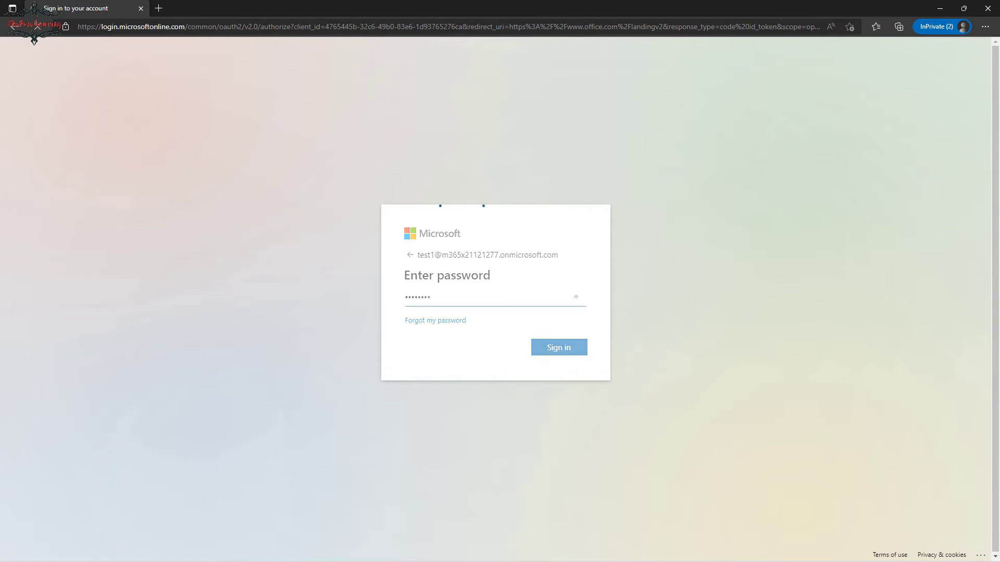
key(shift+Tab)
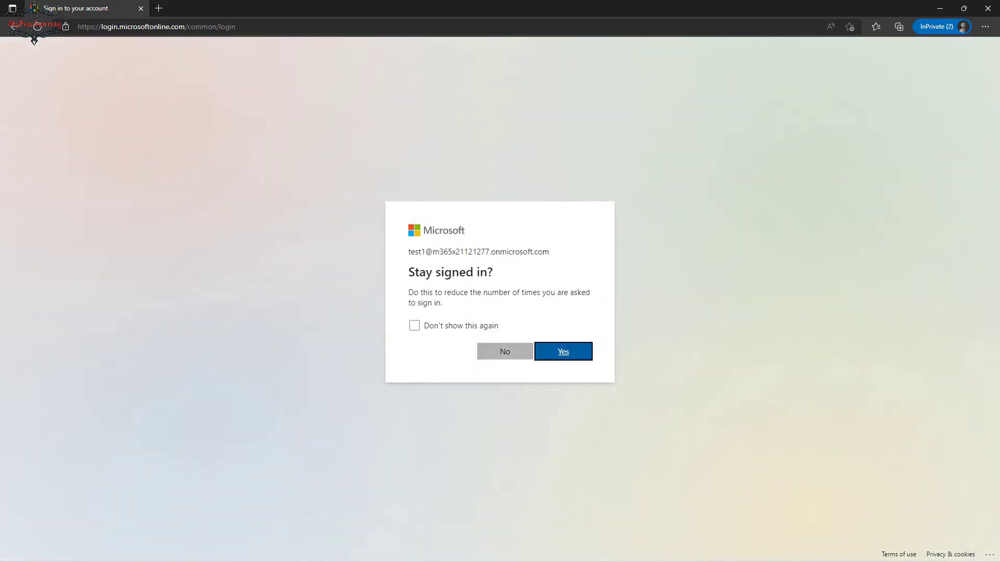
key(Return)
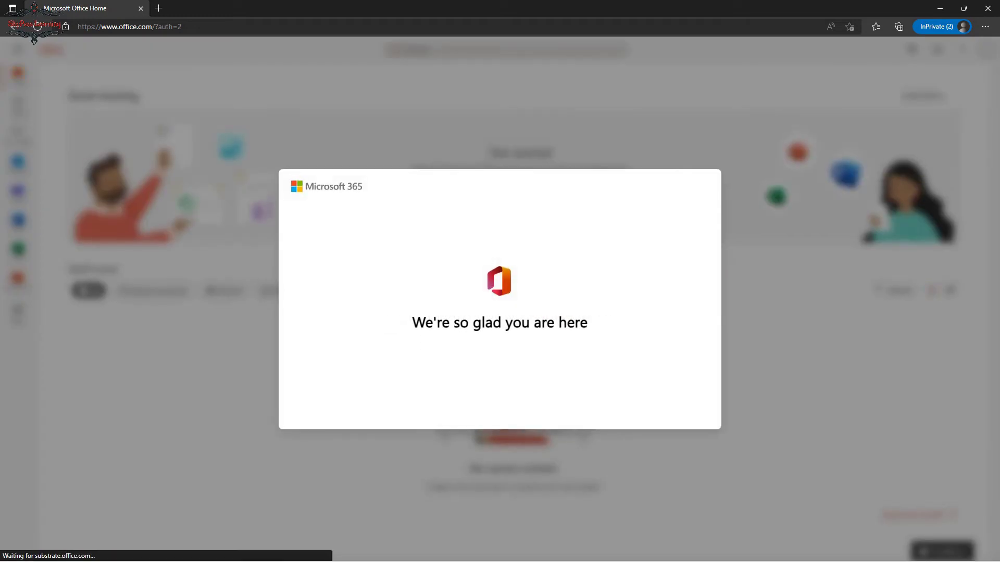
Dismiss the Office welcome tour and the find-more-apps tip.
click(743, 299)
click(743, 299)
click(743, 299)
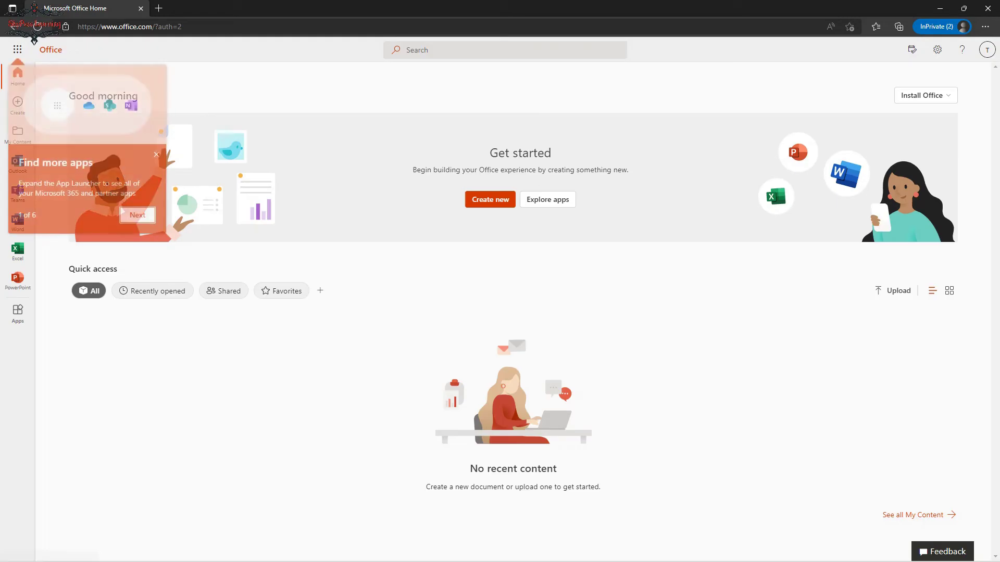
click(156, 155)
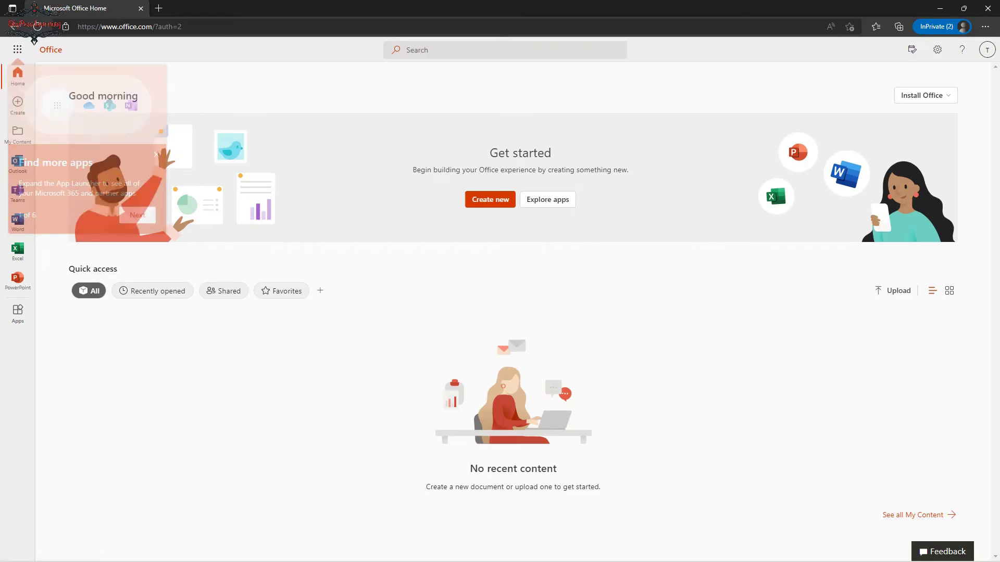
Open Outlook mail in its own tab, then enter yammer.com/office365 in a new private tab.
click(17, 164)
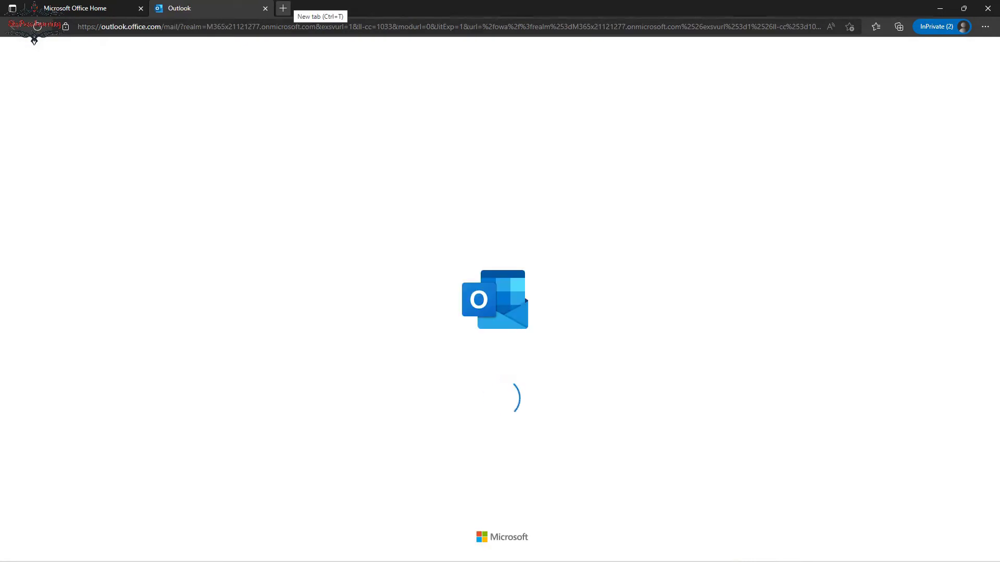
key(ctrl+t)
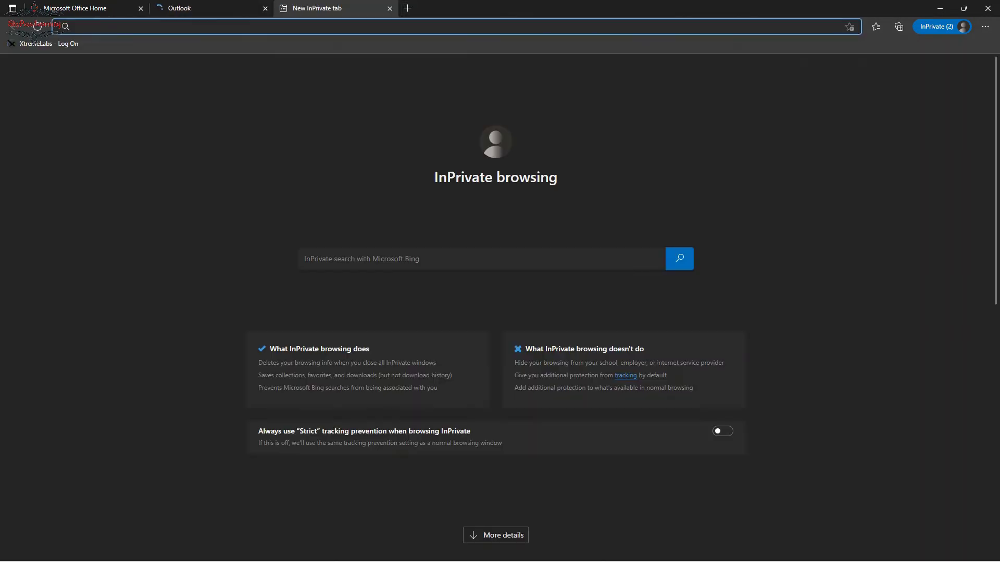
text(ya)
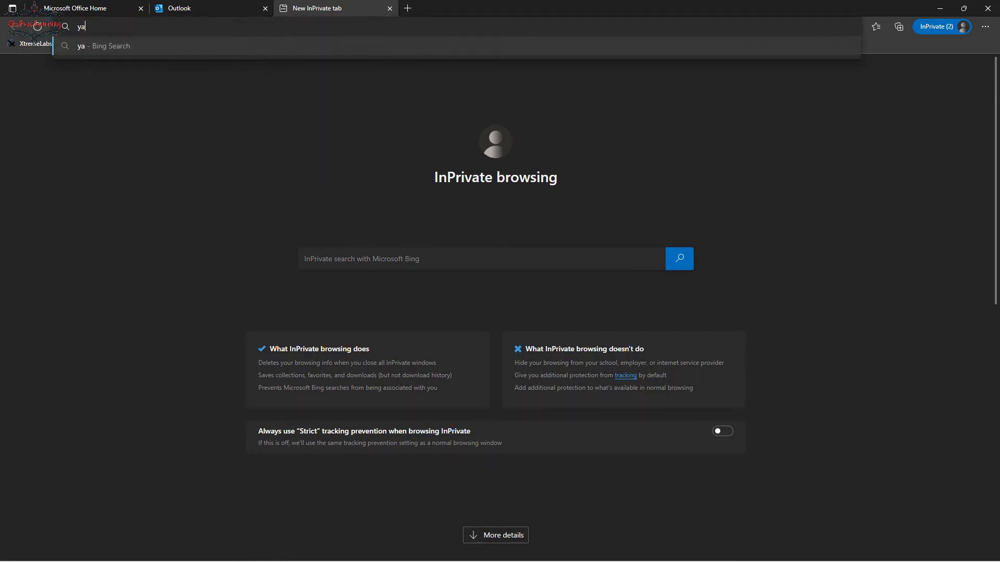
text(mmer)
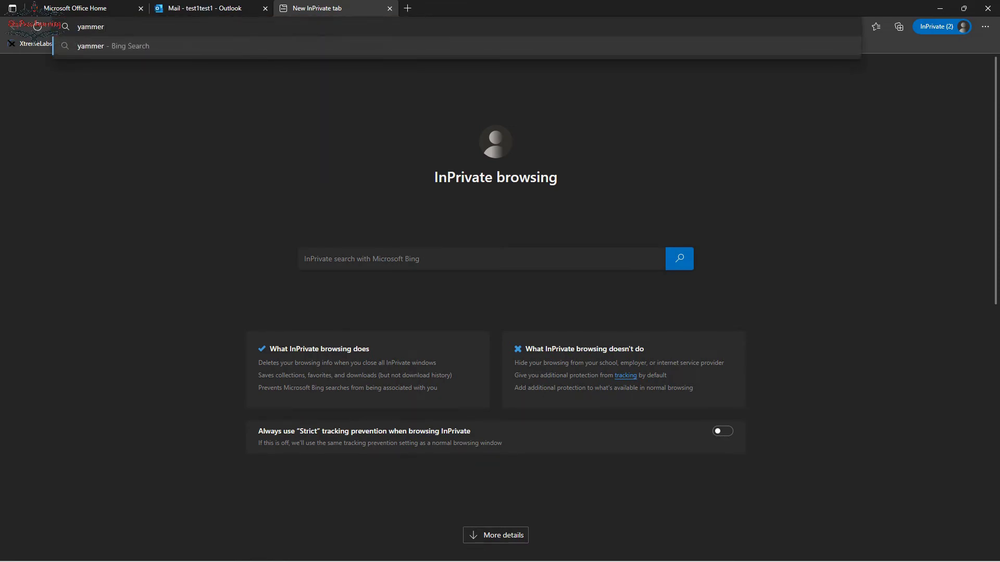
text(.com/office)
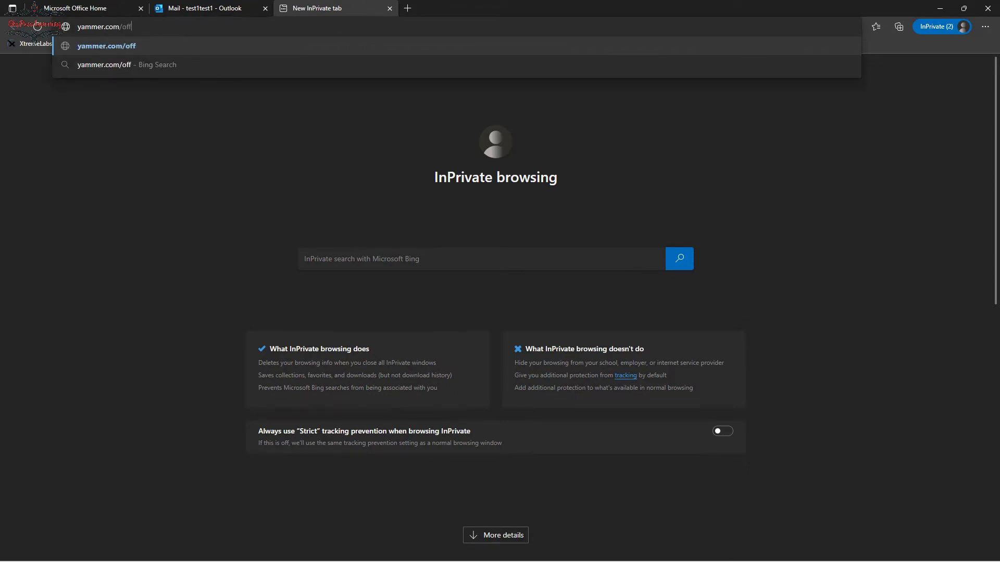
text(365)
Load yammer.com/office365 and highlight the 'You don't have access to this' explanation.
key(Return)
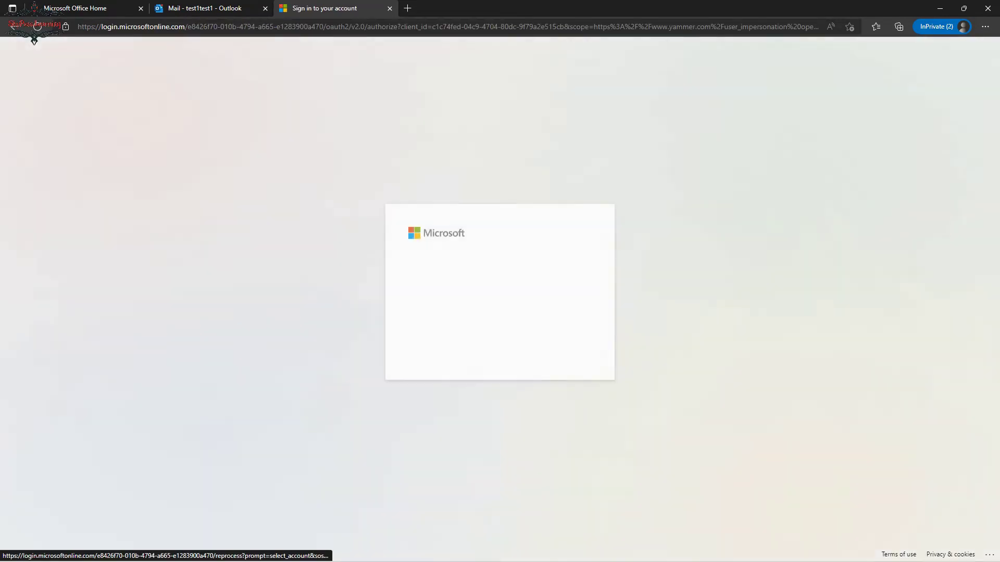
drag(409, 251, 568, 295)
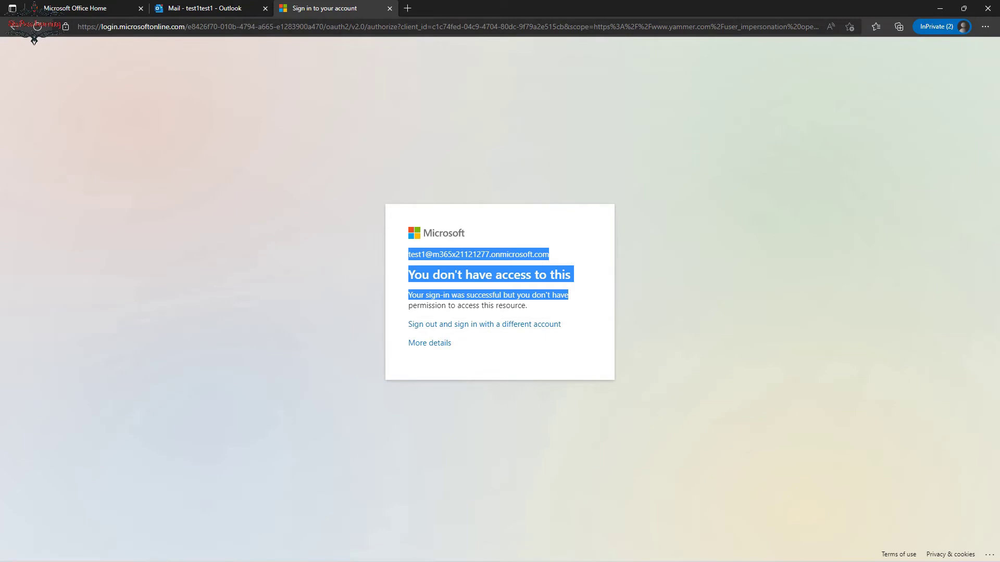
drag(411, 295, 527, 305)
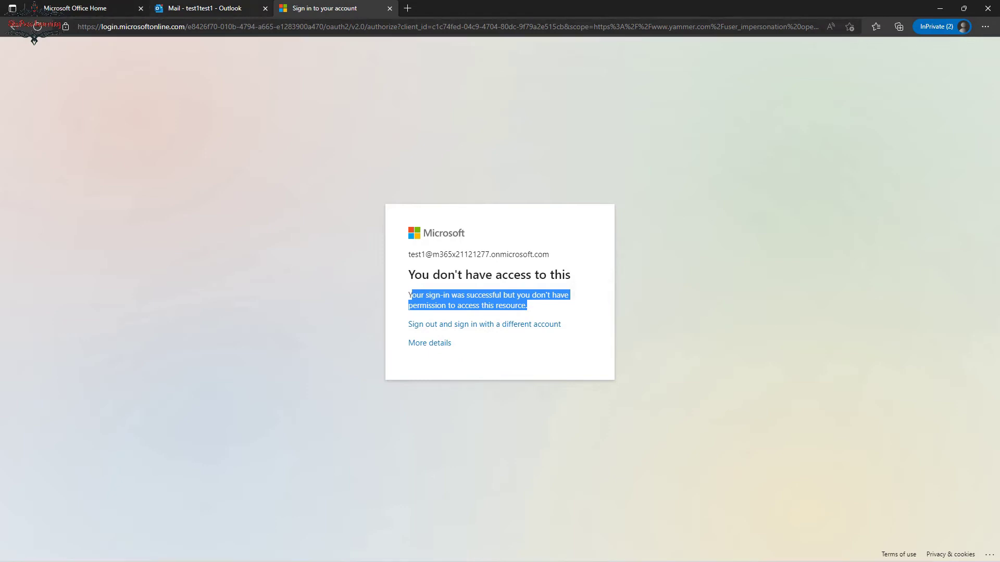
Compare the blocked Yammer page with the working Outlook inbox, then return to Azure.
click(248, 8)
key(ctrl+Tab)
key(ctrl+shift+Tab)
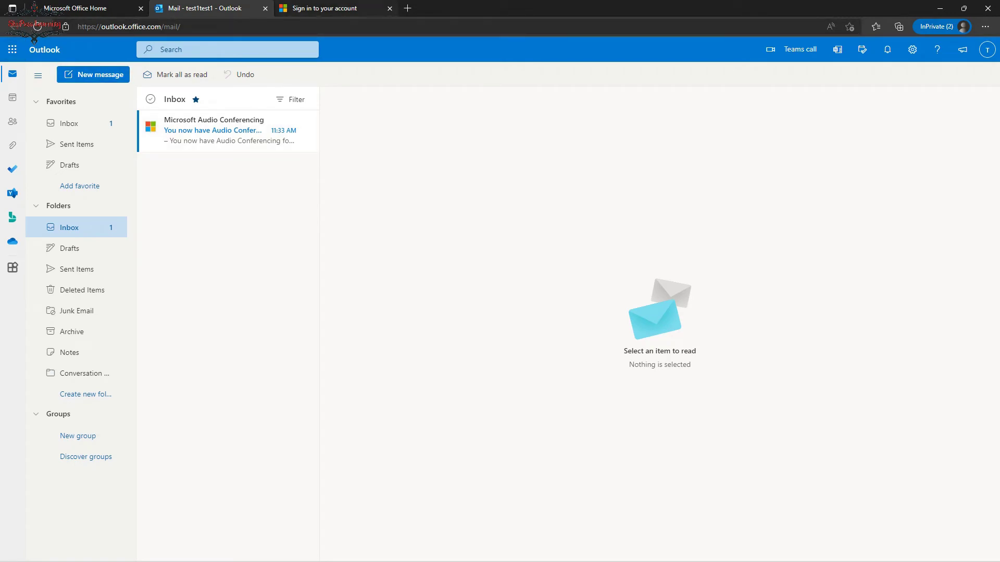
key(ctrl+Tab)
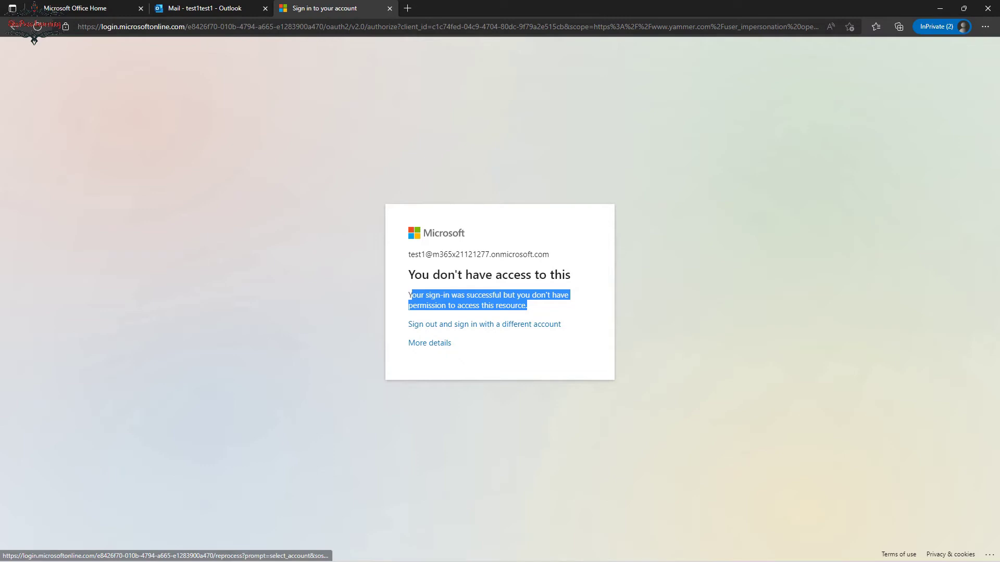
key(alt+Tab)
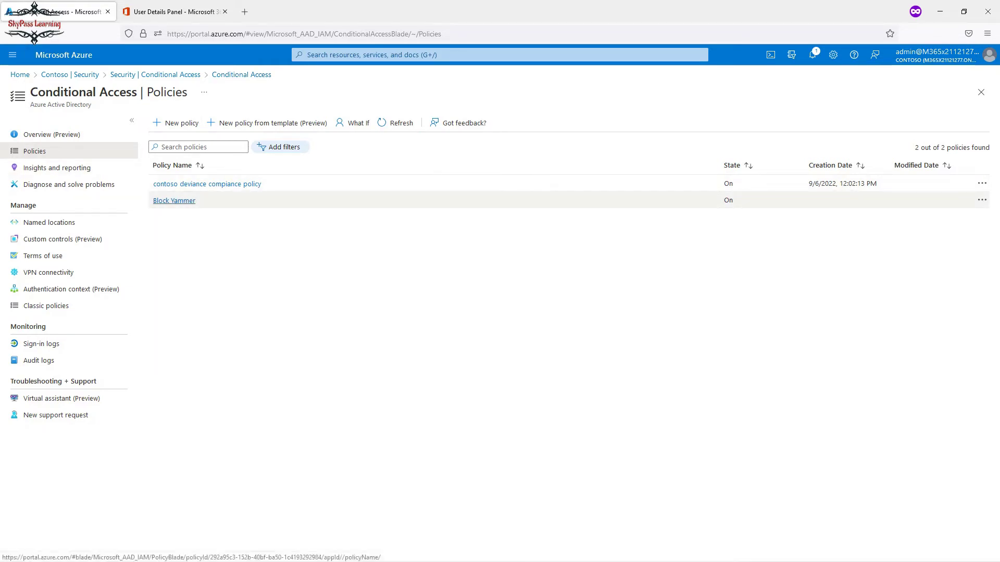
Switch the Block Yammer policy's Grant control from block to grant access and save.
click(174, 201)
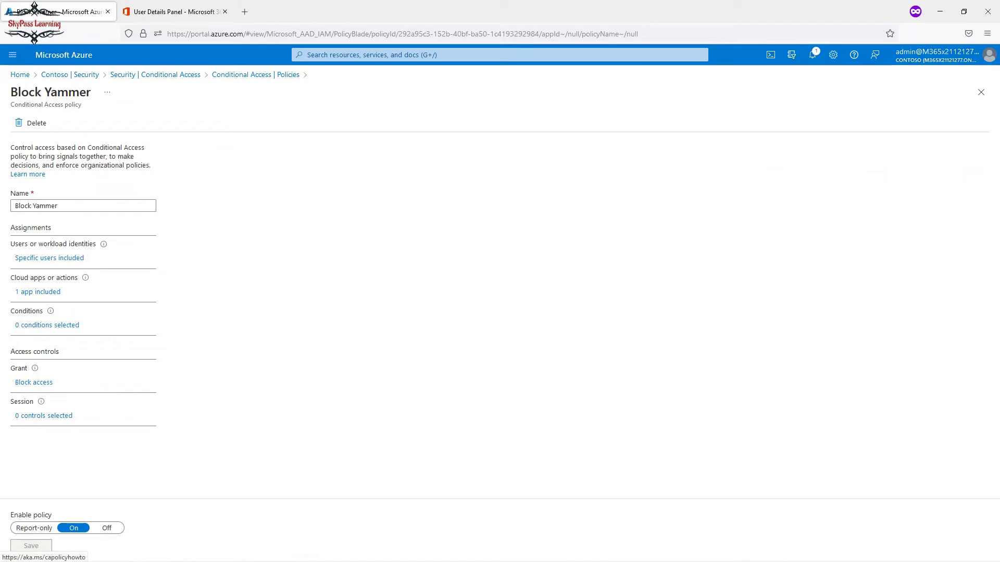
click(34, 382)
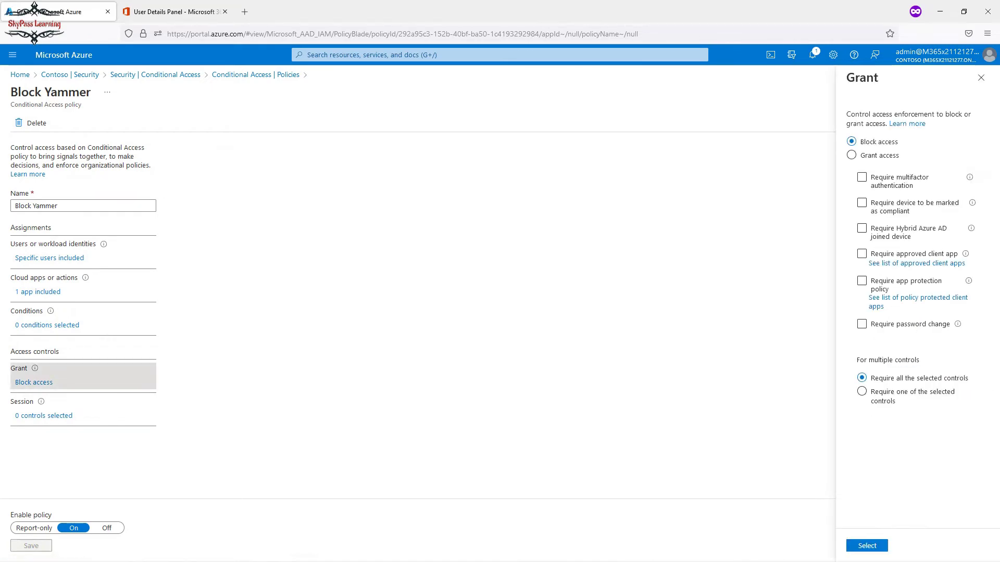
click(852, 155)
click(867, 546)
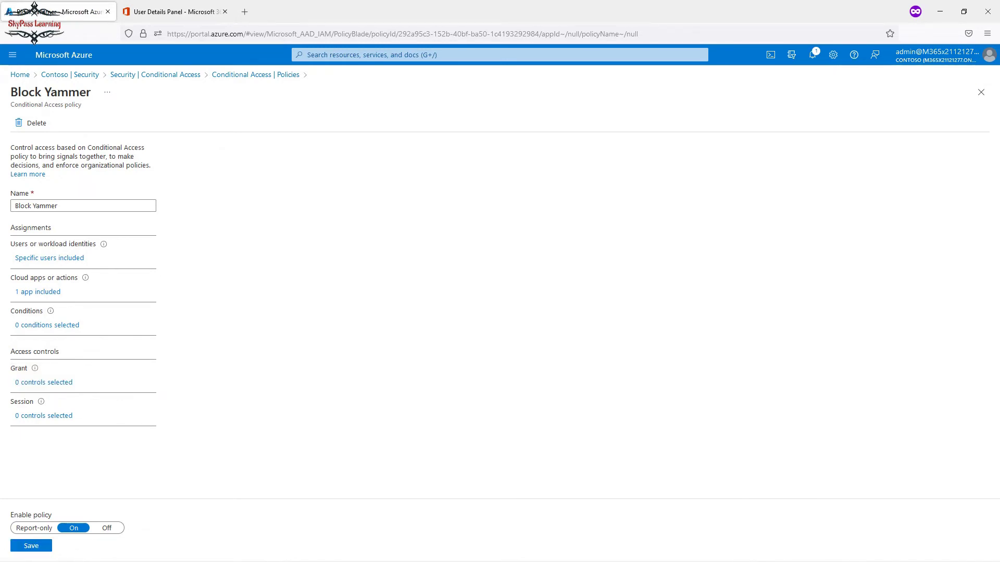
click(31, 545)
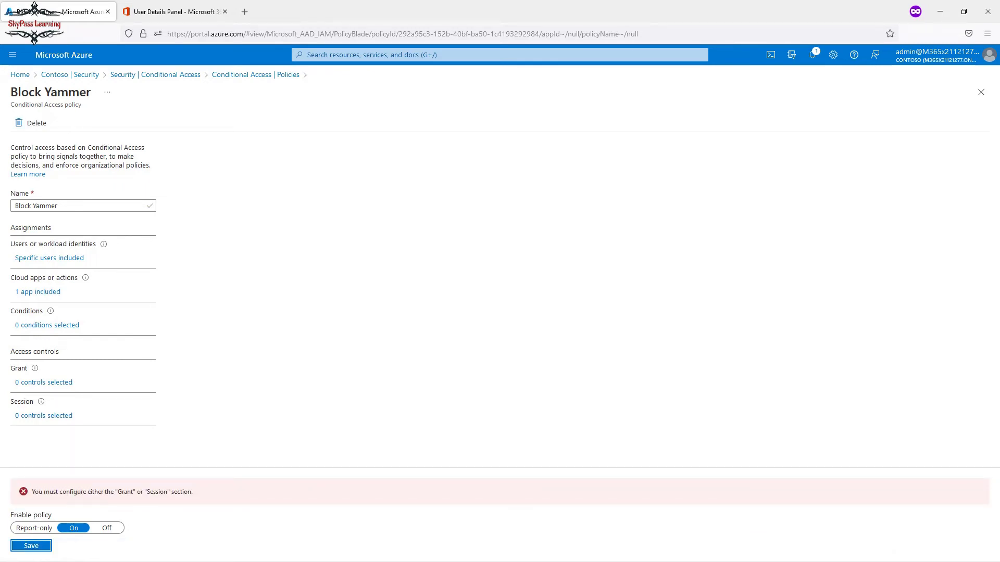
Require multifactor authentication and password change in the policy's grant controls.
click(46, 382)
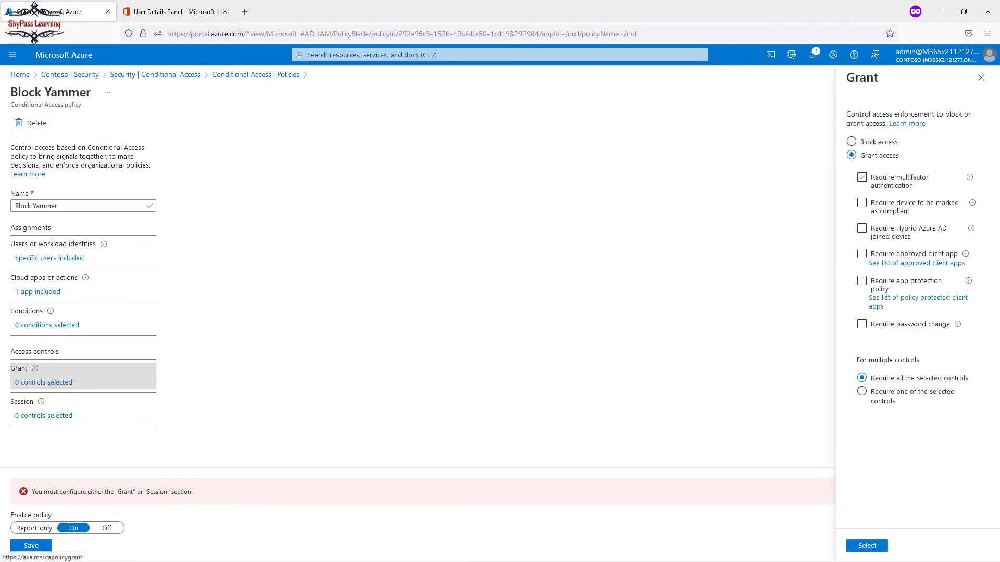
click(862, 177)
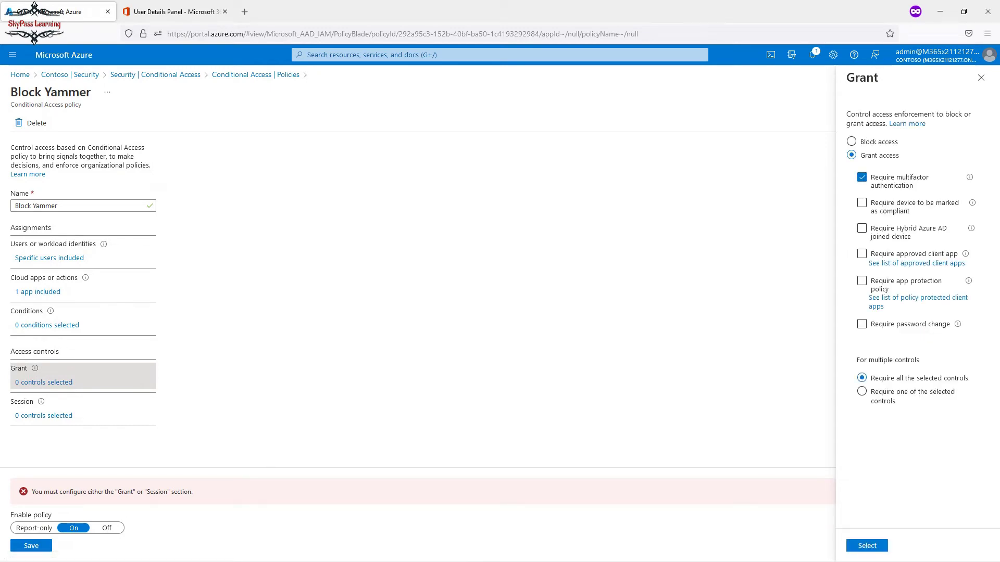
click(862, 323)
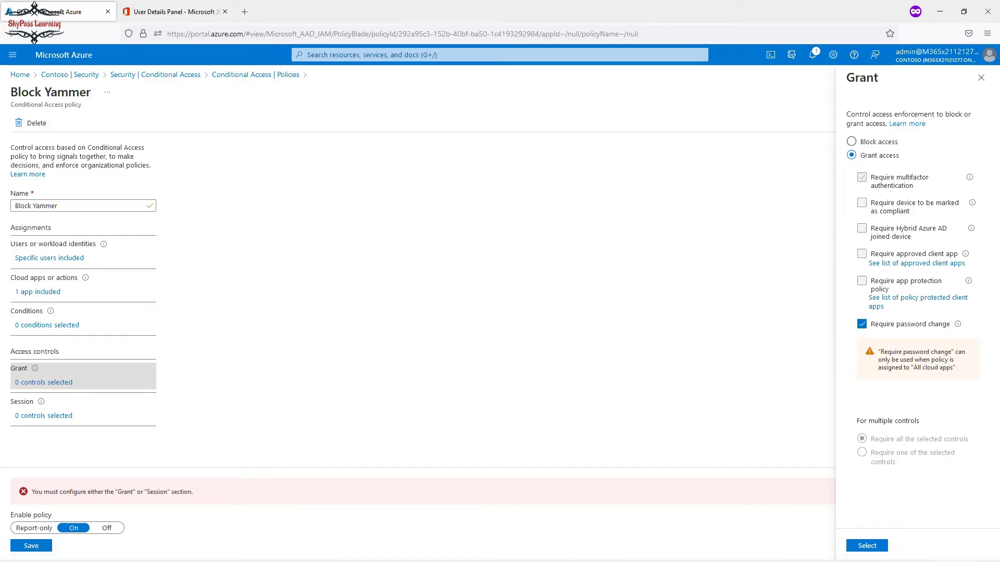
click(867, 546)
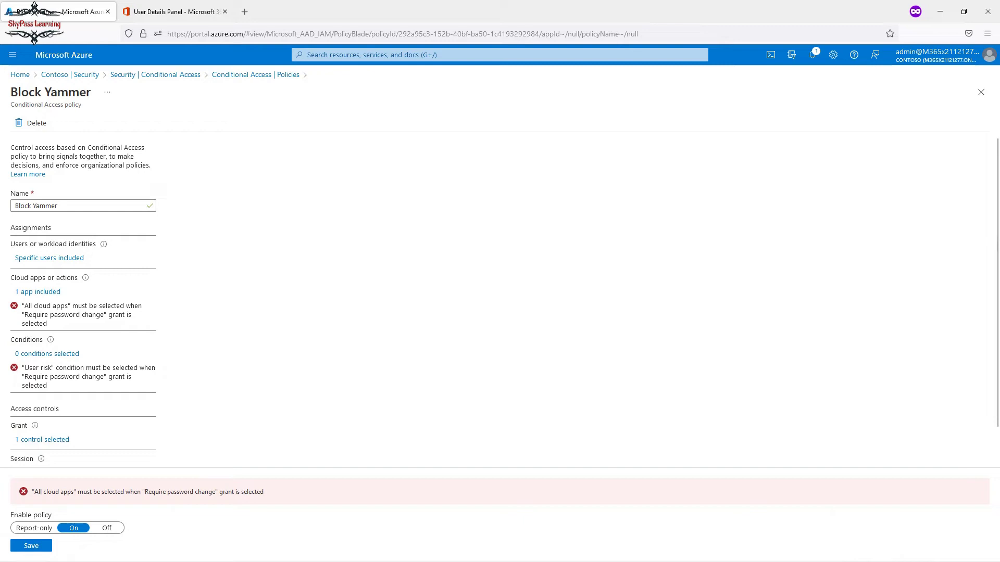
Add a user risk level condition set to Low on the Block Yammer policy.
click(50, 354)
click(196, 202)
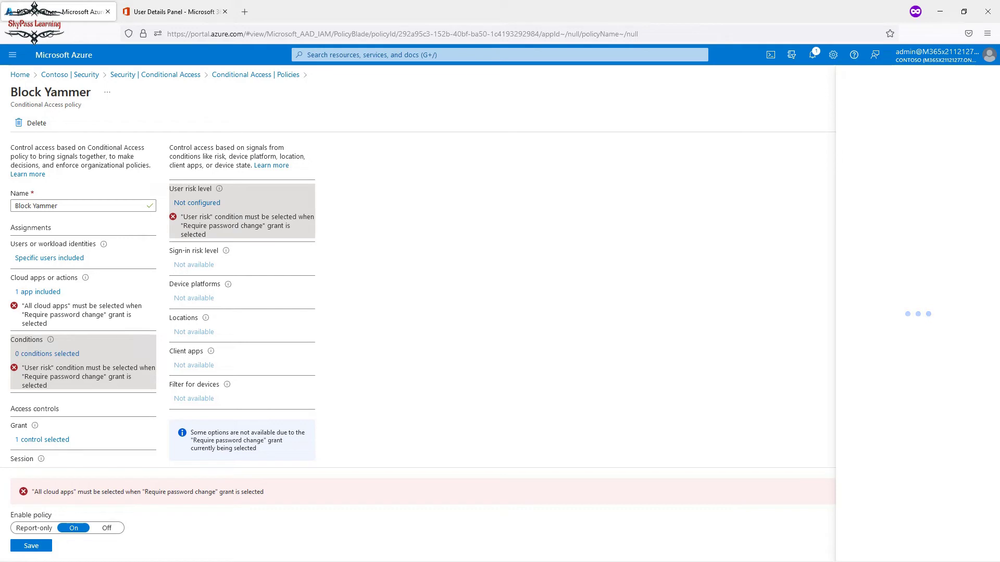
click(864, 126)
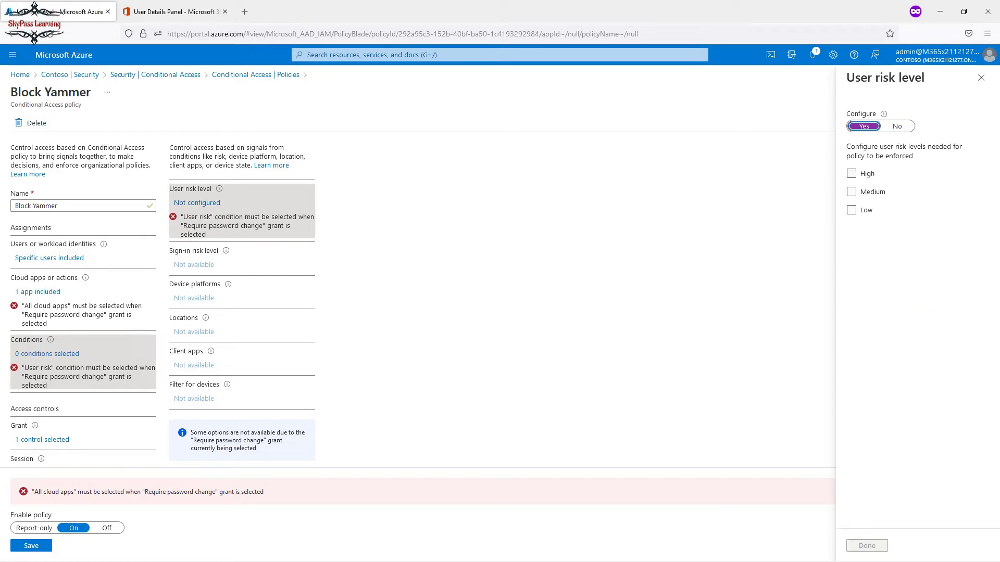
click(851, 210)
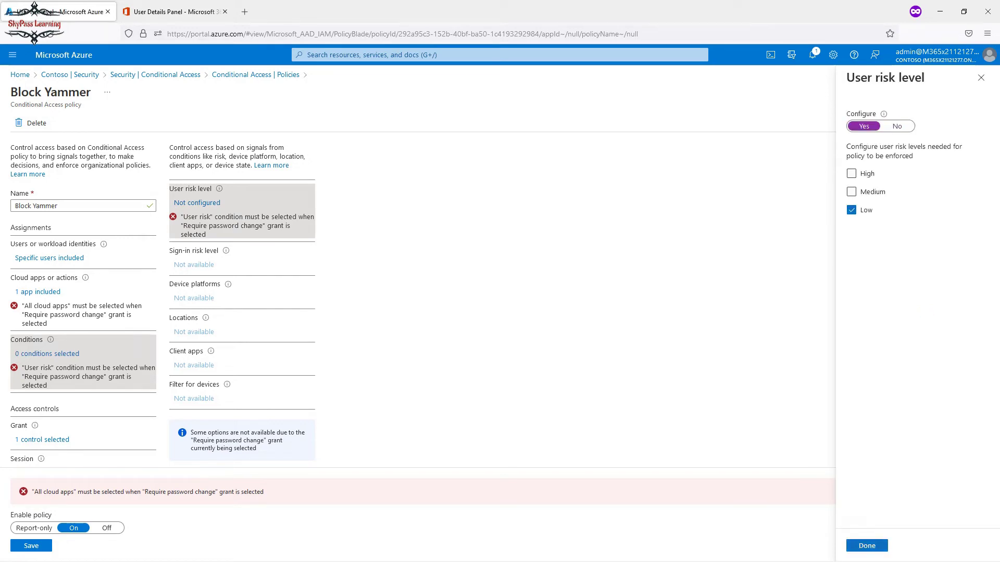
click(867, 546)
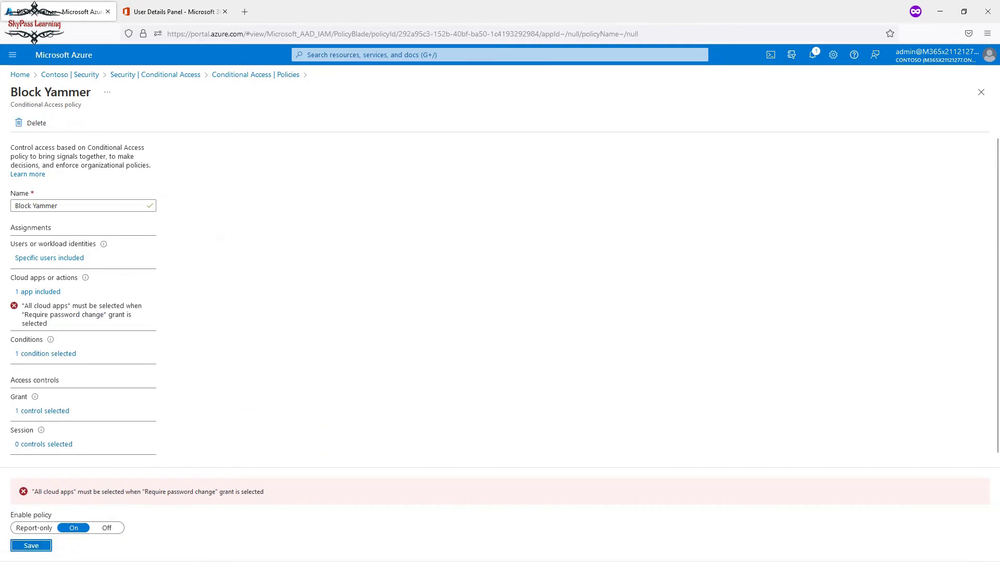
Review the policy's cloud apps, attempt to save, and open user assignments.
click(40, 291)
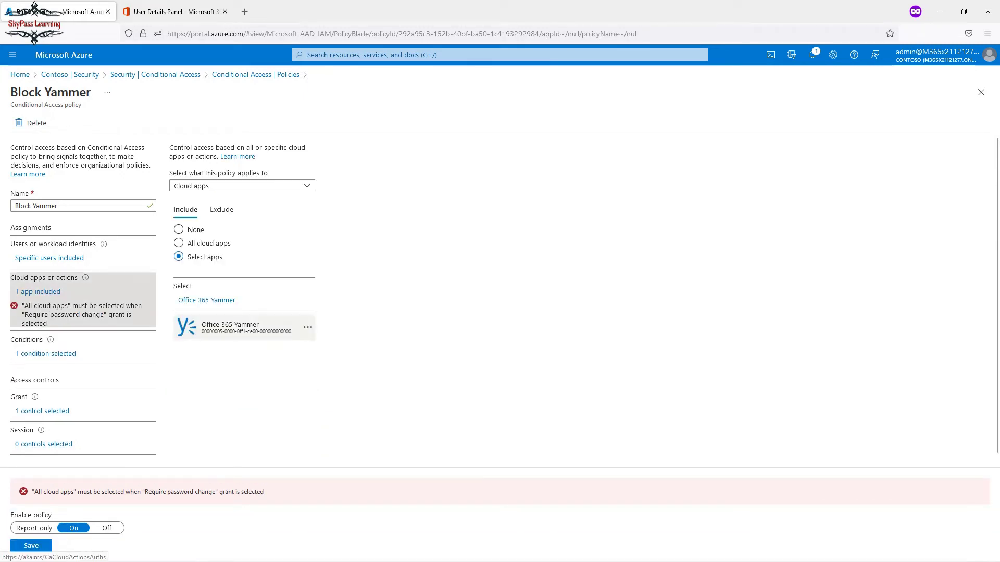
click(31, 545)
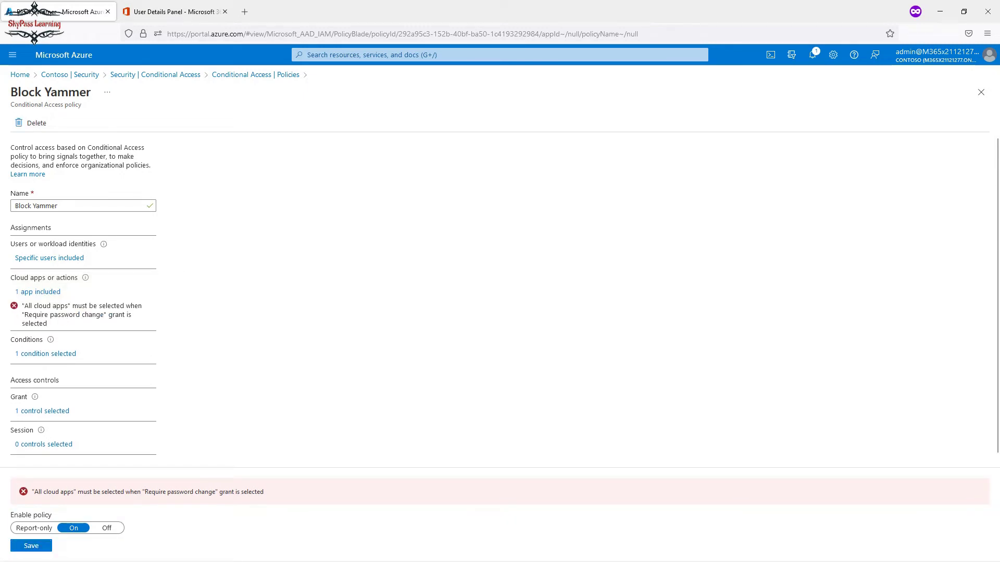
click(50, 258)
Discard the unsaved edits and reopen Block Yammer from Conditional Access policies.
click(155, 75)
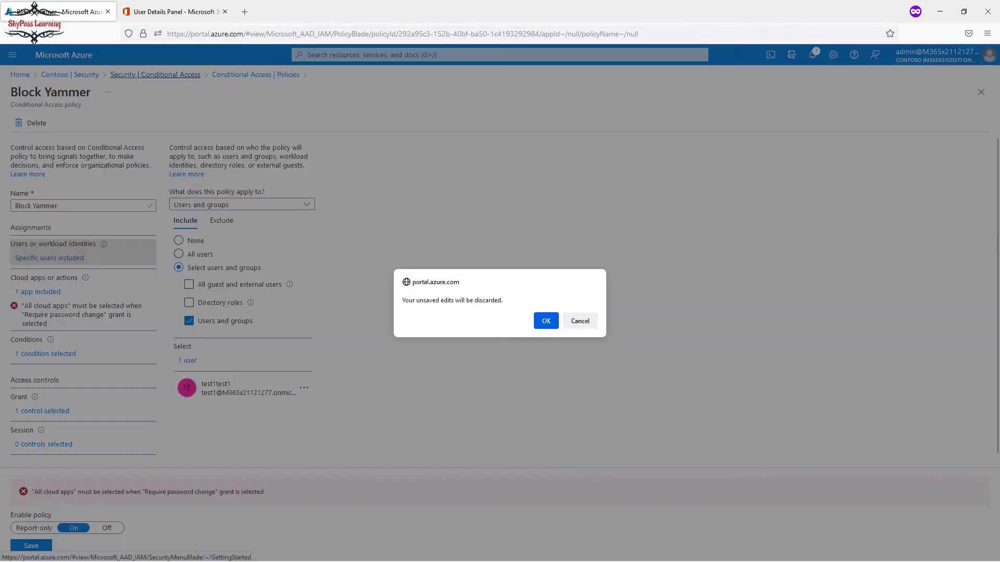
key(Return)
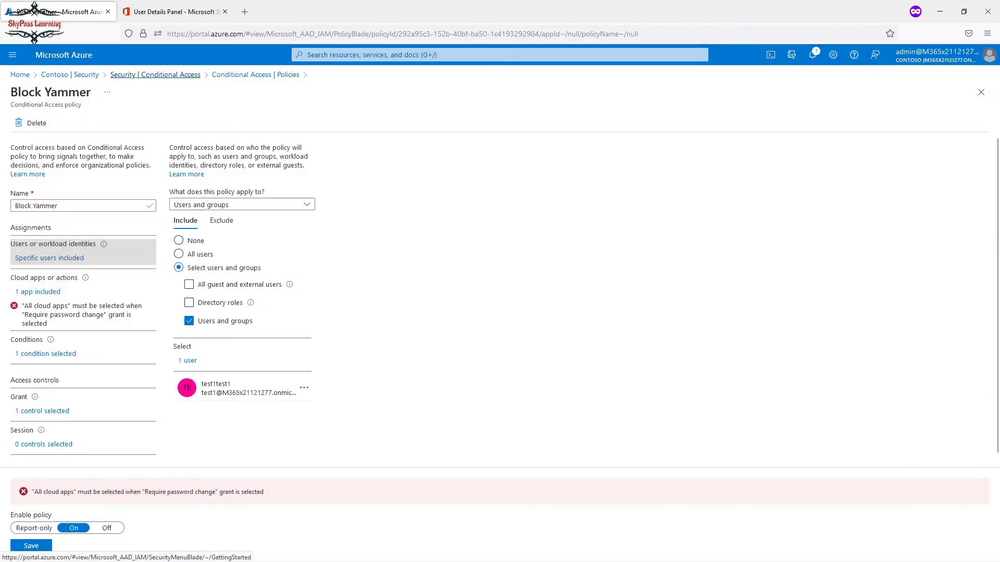
click(52, 179)
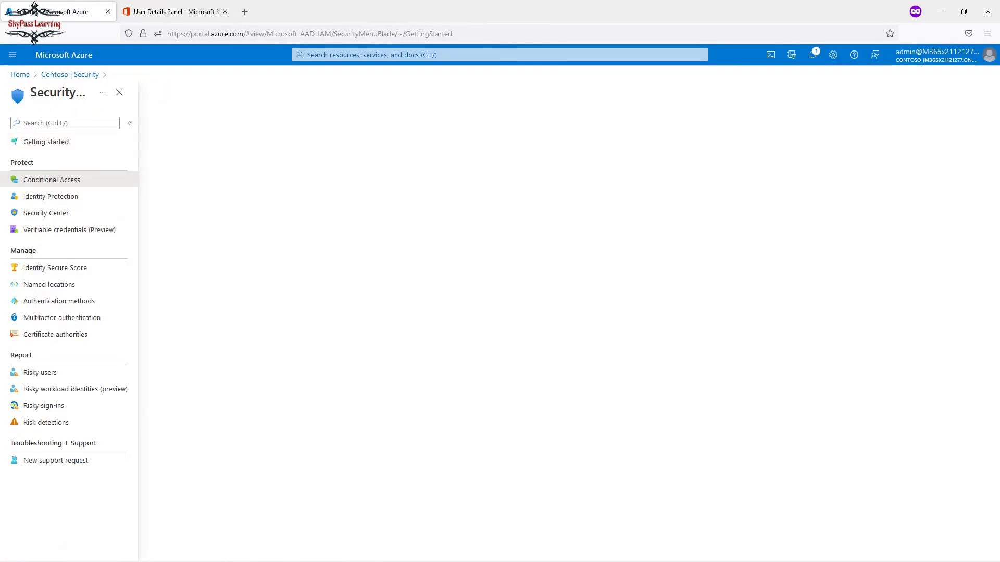
click(167, 199)
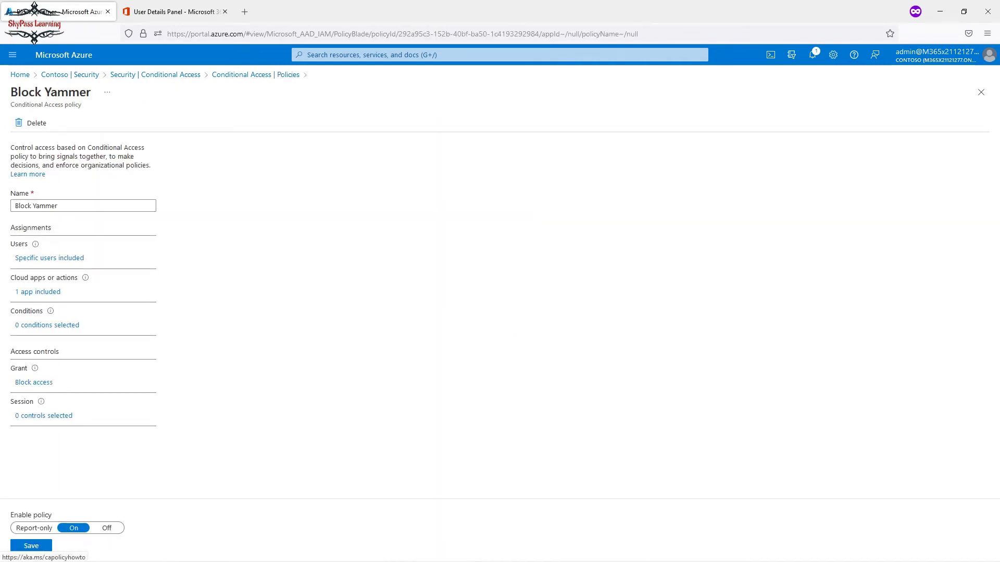
Target all guest and external users instead of specific users, and save the policy.
click(49, 258)
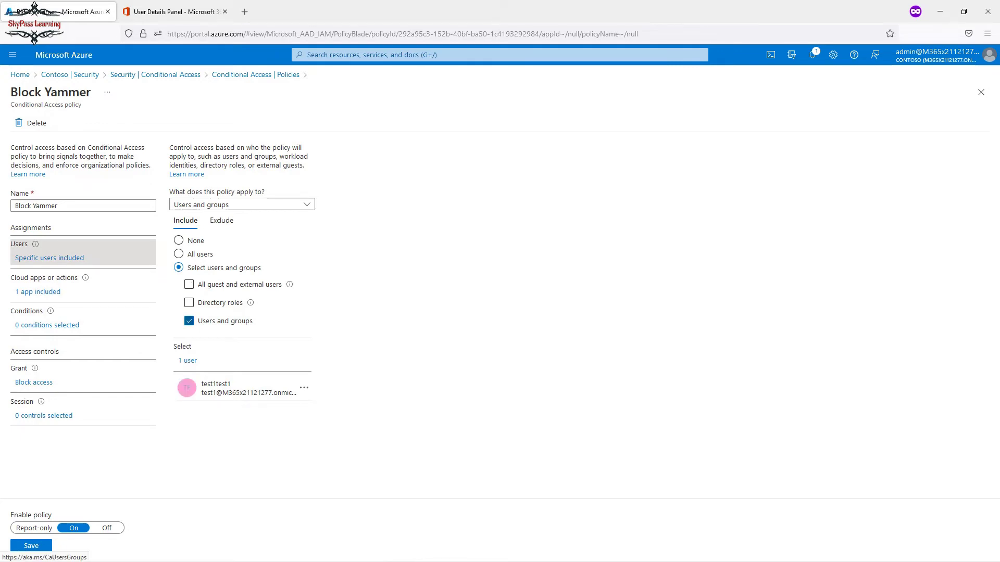
click(189, 321)
click(189, 284)
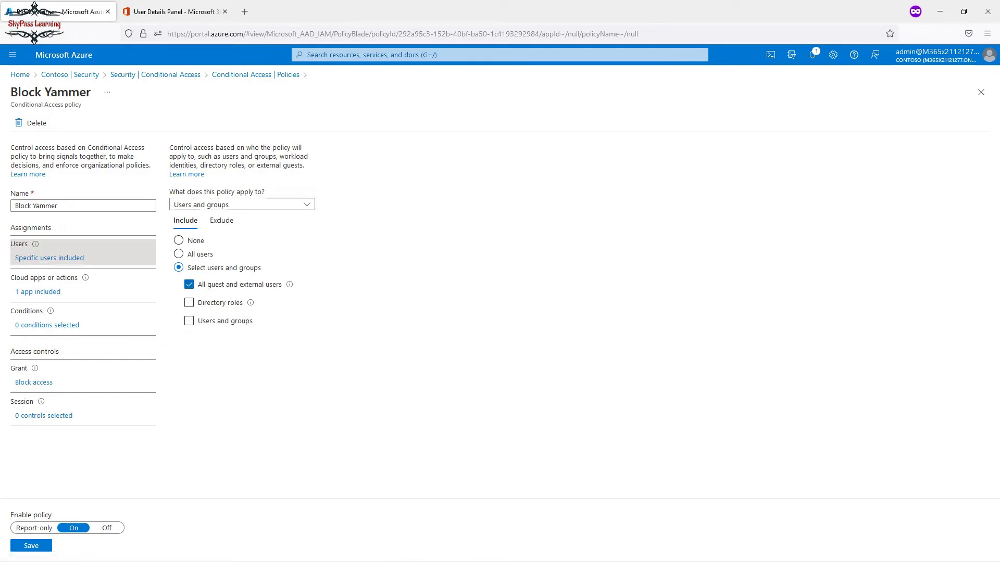
click(32, 546)
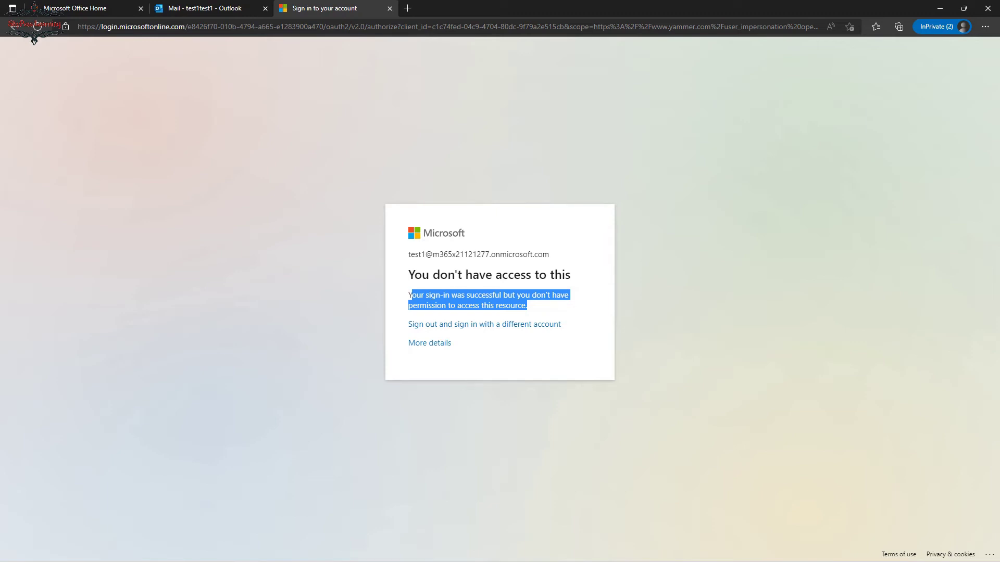
drag(549, 254, 409, 254)
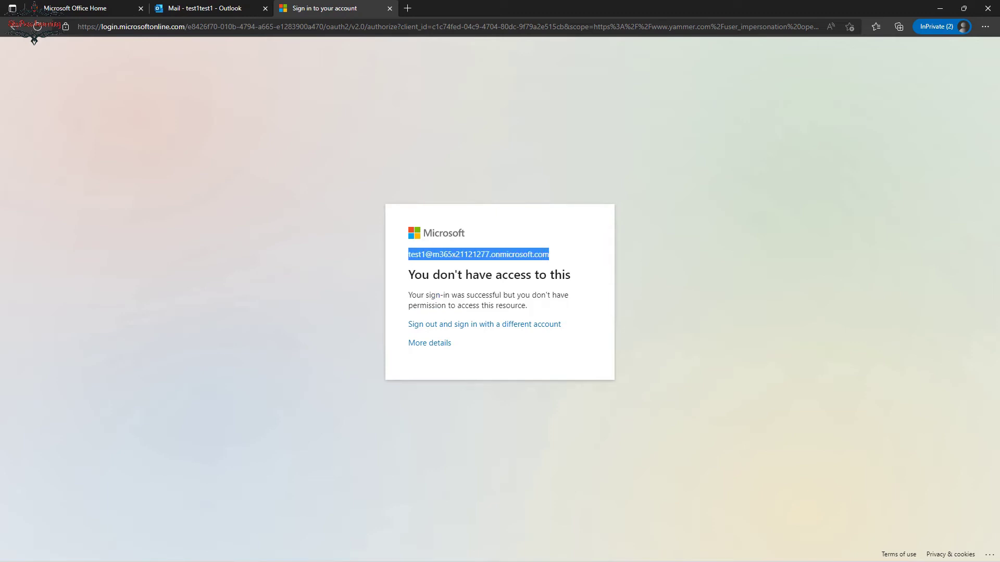
right_click(414, 253)
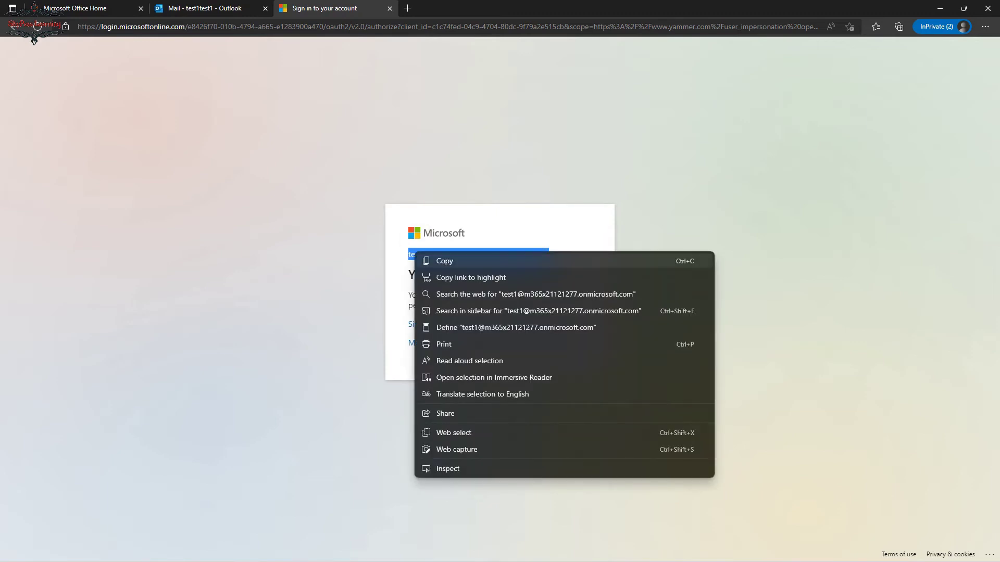
click(445, 261)
click(36, 26)
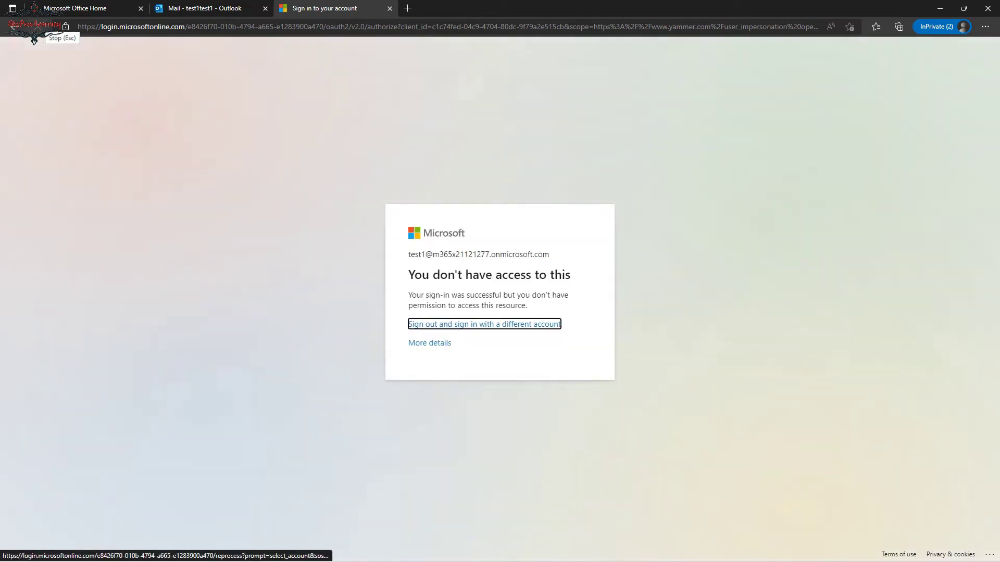
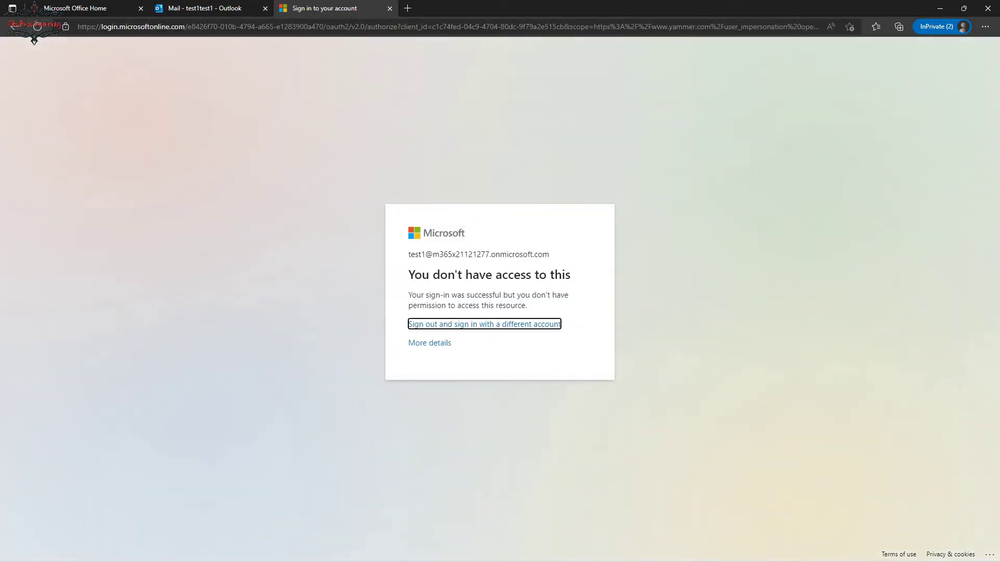
Switch from the Yammer access-denied sign-in page back to the Outlook inbox tab.
key(ctrl+shift+Tab)
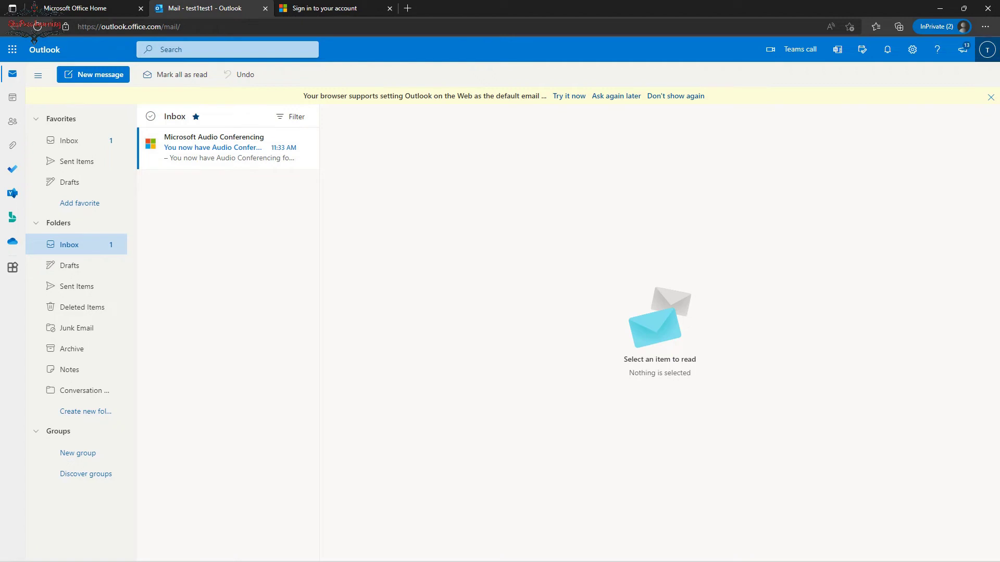
Sign the test user out of Outlook and enter yammer.com/office365 in the address bar.
click(987, 49)
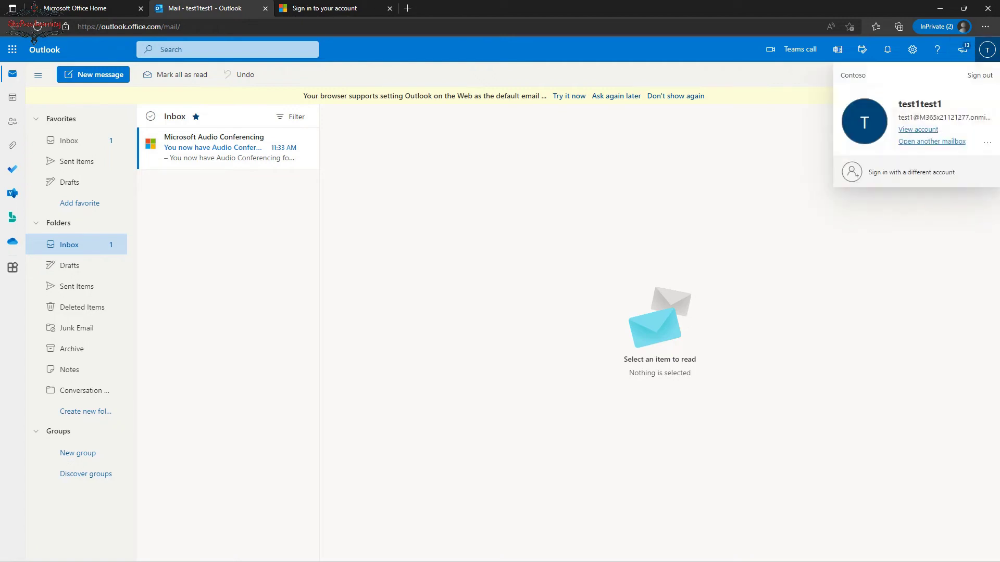
click(980, 75)
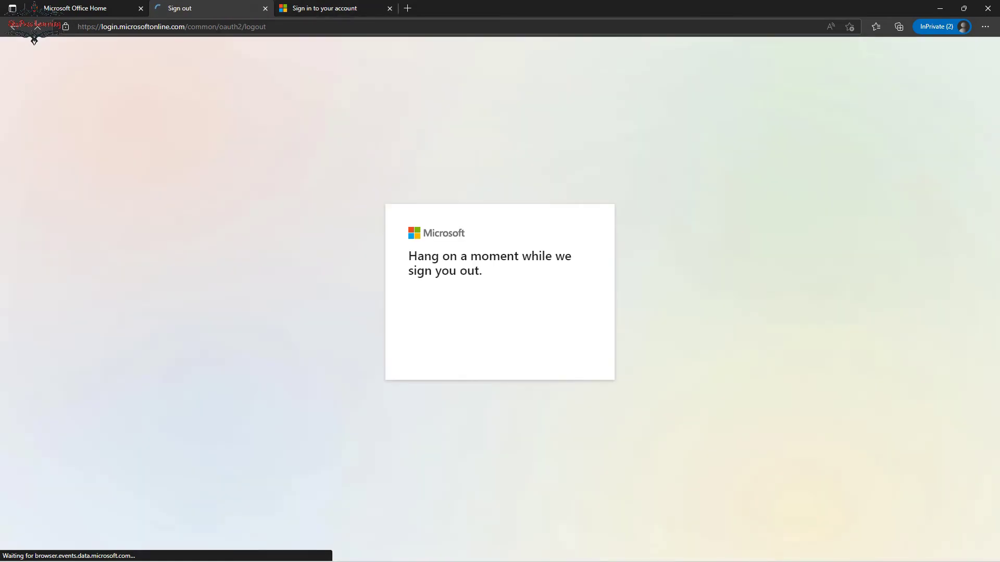
key(ctrl+l)
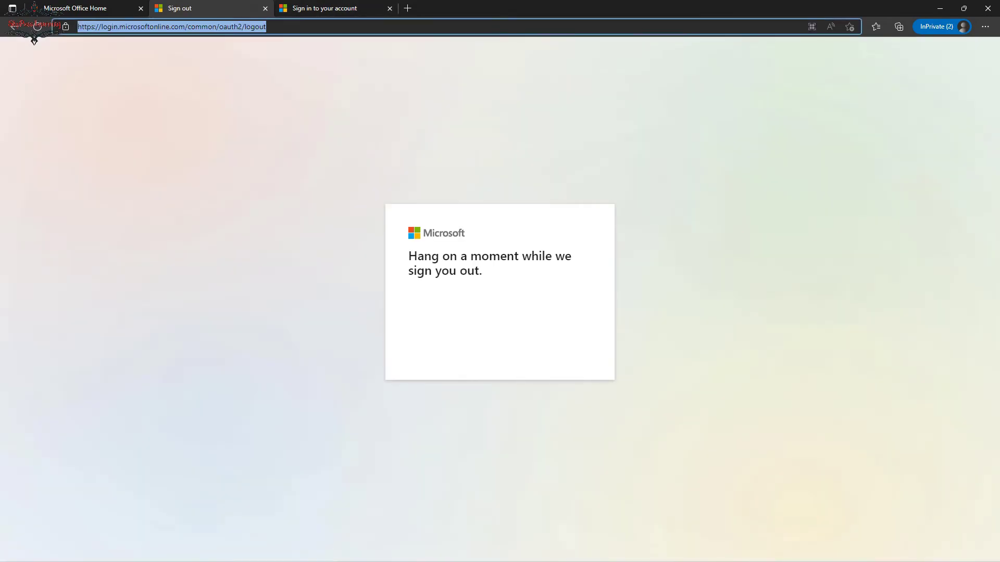
text(p)
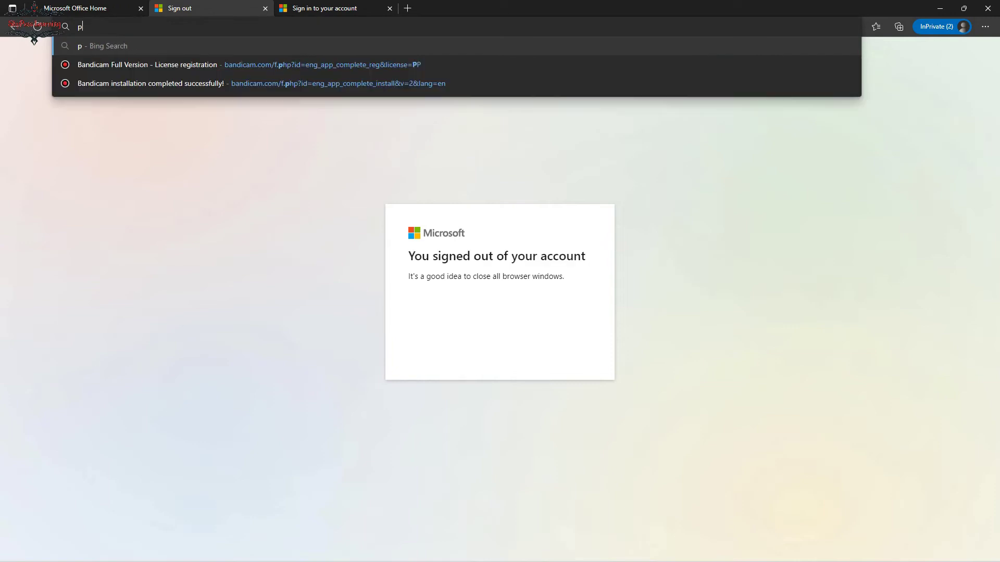
key(BackSpace)
text(y)
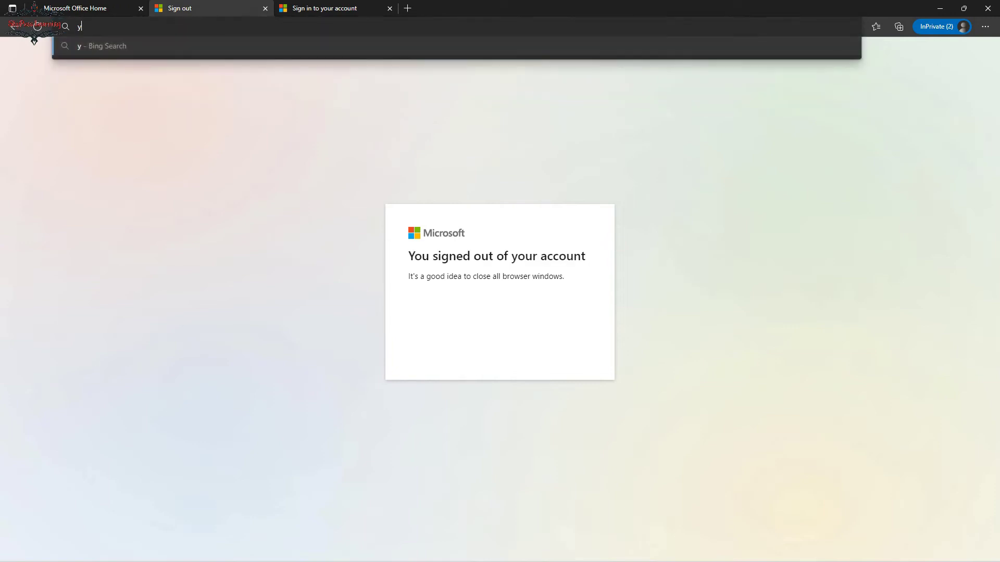
text(ammer.com/)
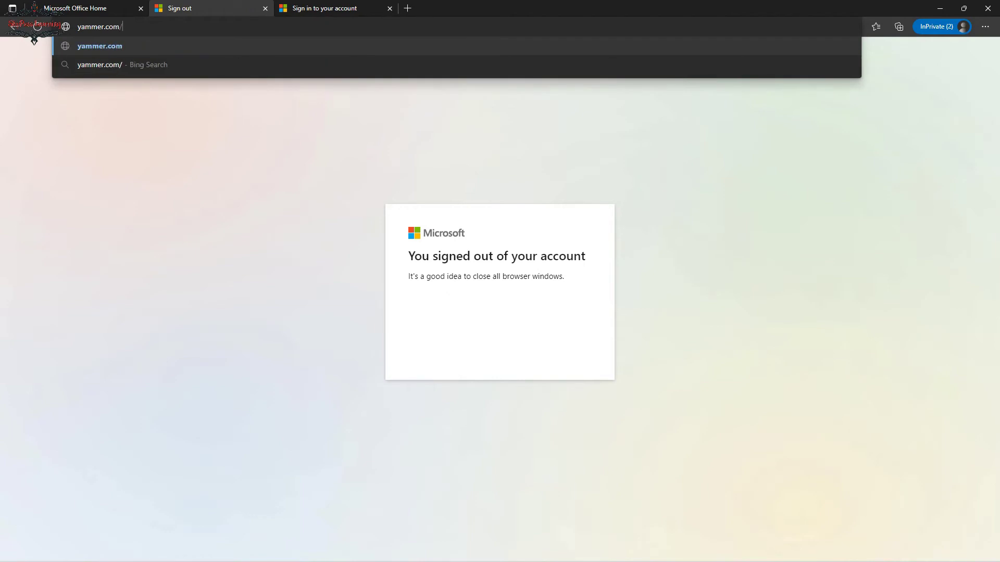
text(office365)
Load yammer.com/office365, choose the test account, and enter the account password.
key(Return)
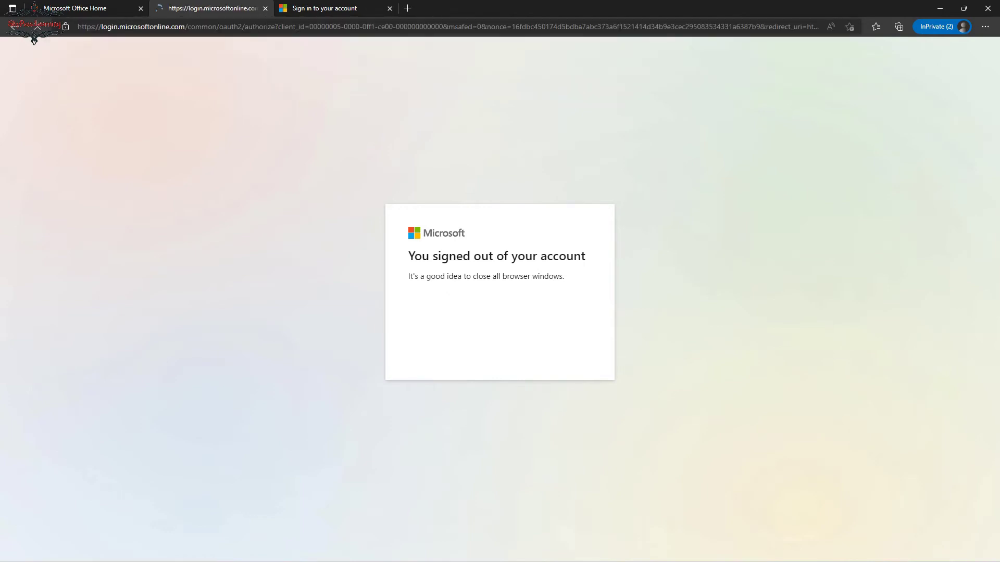
key(Return)
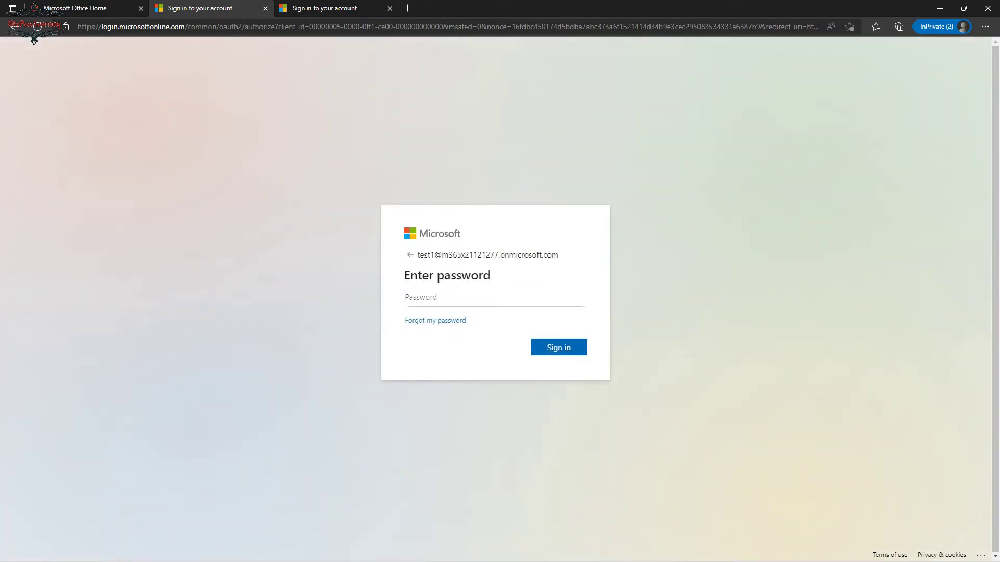
text(•••••••••)
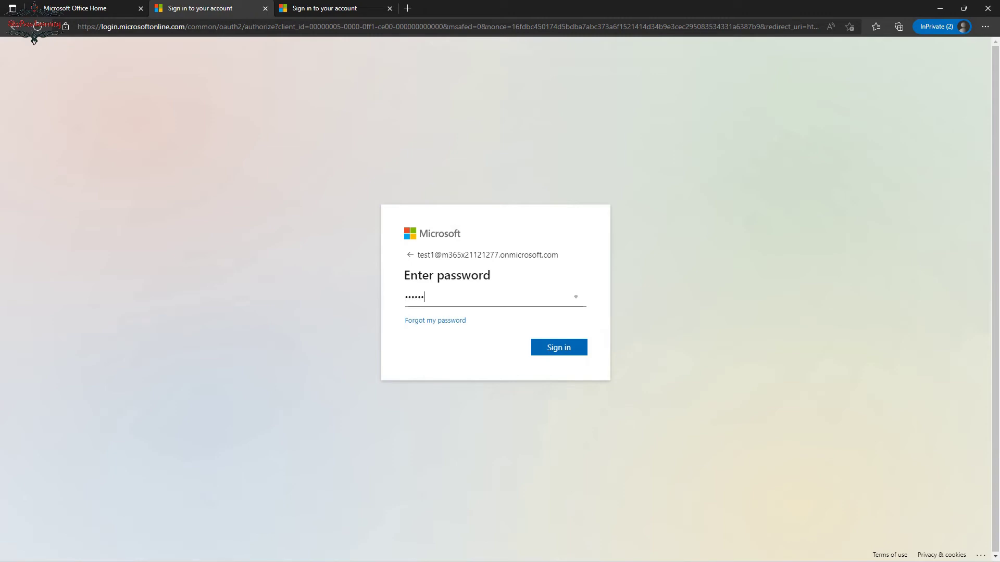
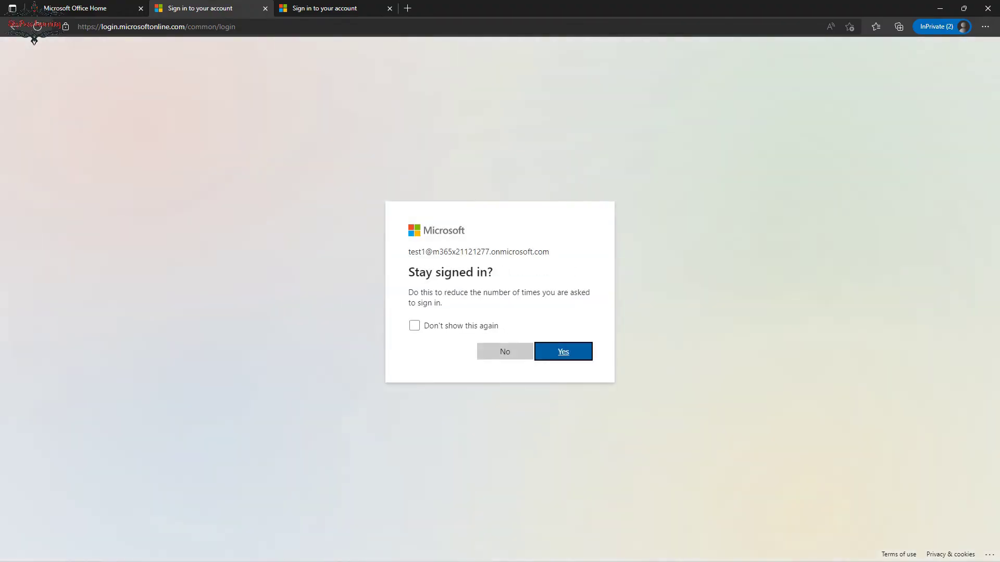
Submit the test user's password and answer No to the 'Stay signed in?' prompt.
key(shift+Tab)
key(Return)
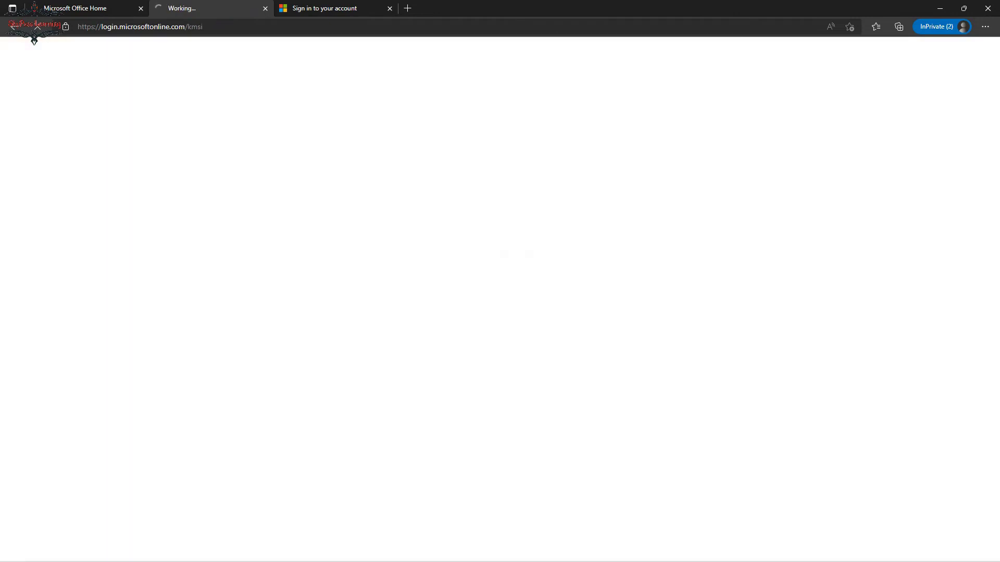
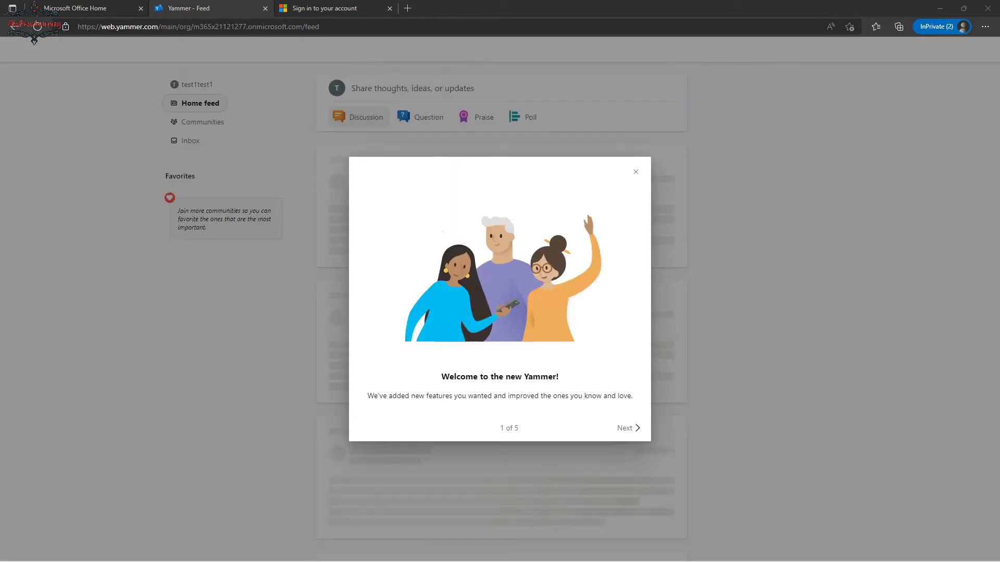
Dismiss the Yammer welcome dialog and return to the Azure portal's Conditional Access policies.
click(636, 172)
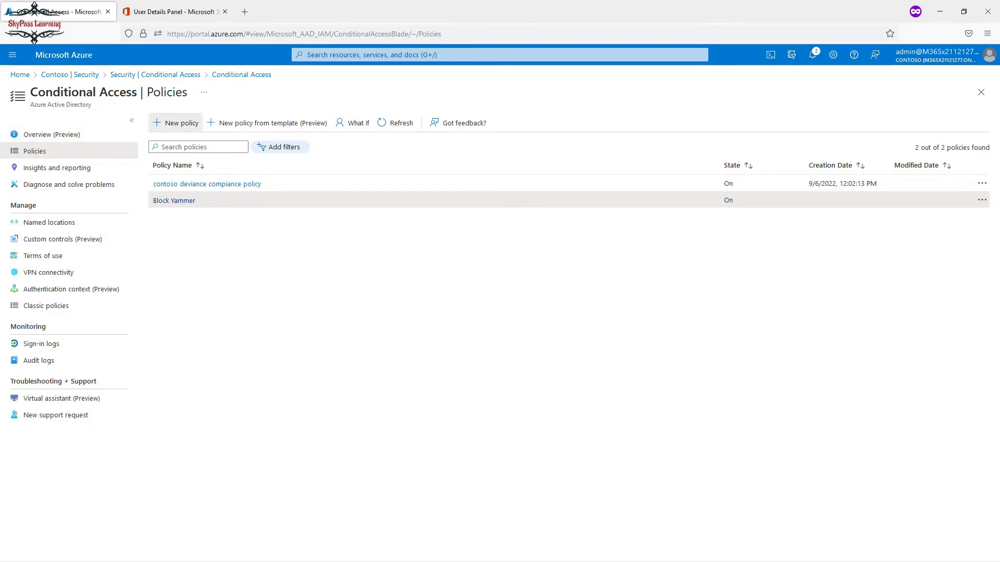
Start a new Conditional Access policy and name it 'Sign in frequency'.
click(176, 123)
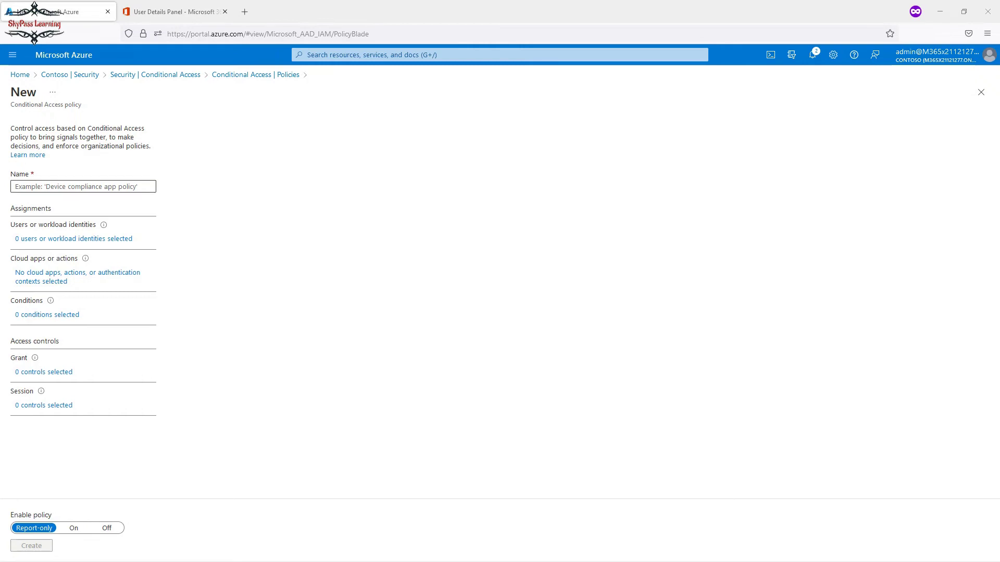
click(15, 186)
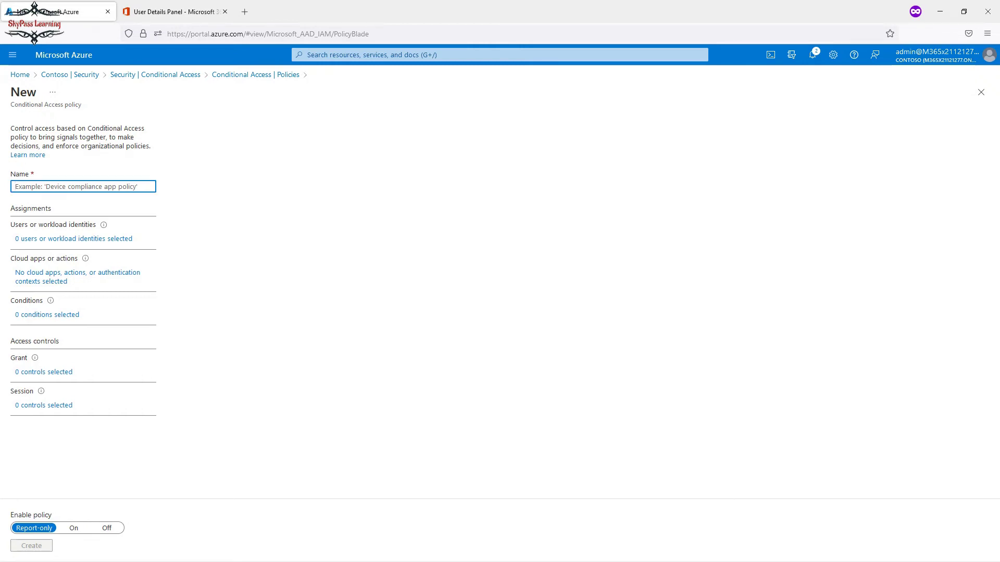
text(Sing)
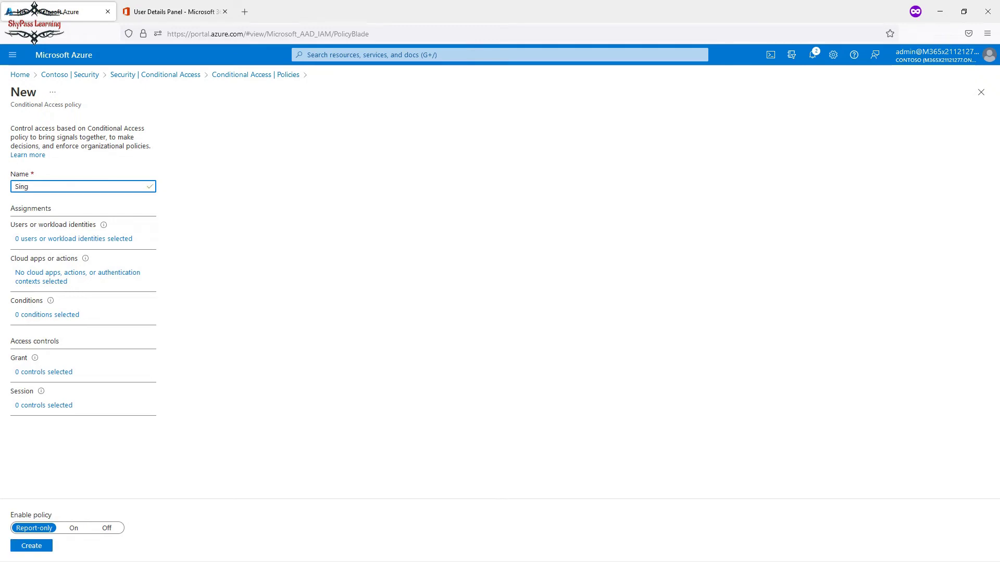
key(BackSpace)
text(gn in frequency)
click(73, 239)
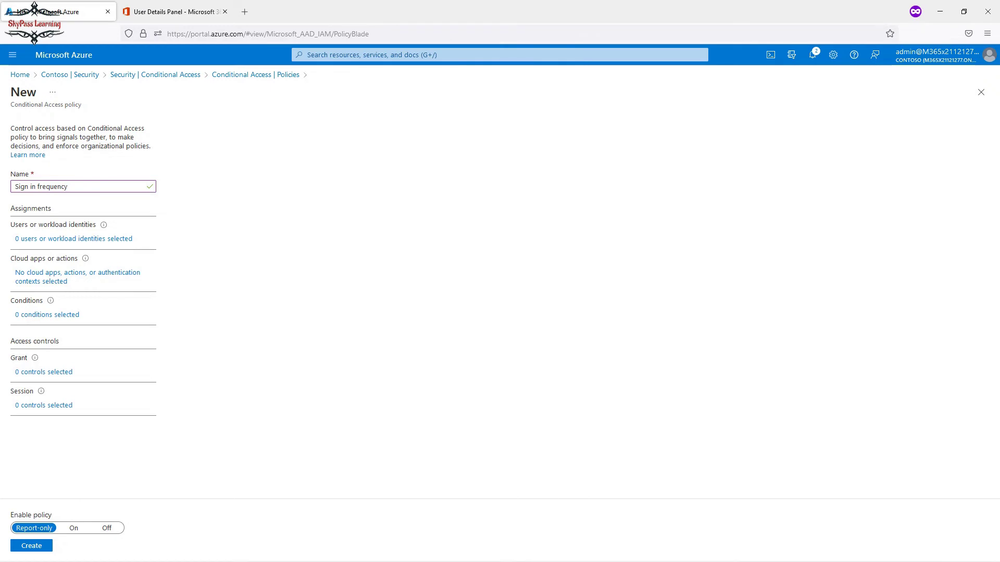
Copy the name, reload the new policy form, and paste 'Sign in frequency' back in.
drag(68, 187, 14, 186)
key(ctrl+c)
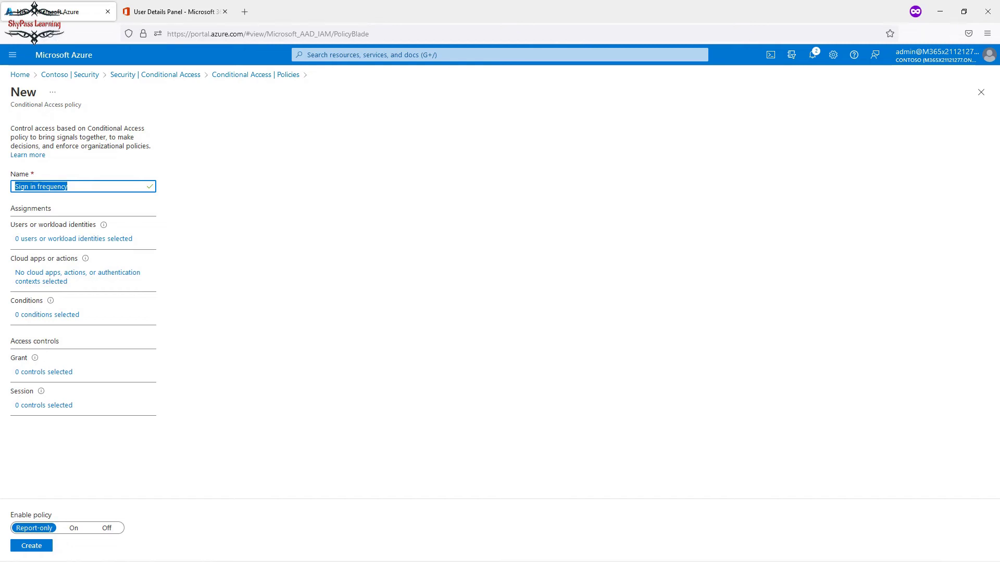
key(F5)
key(Return)
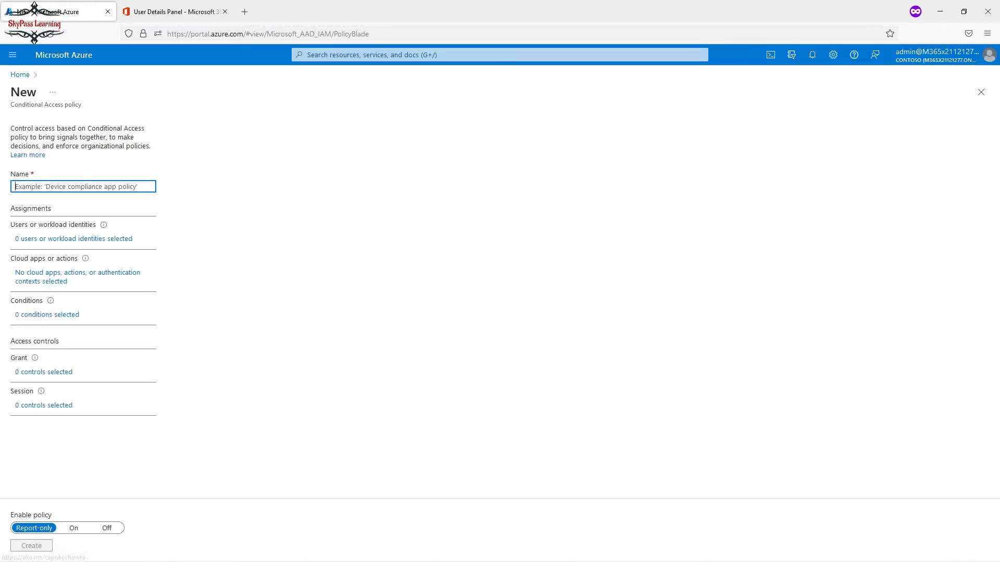
key(ctrl+v)
Include only the test user under the policy's users and groups assignment.
click(73, 239)
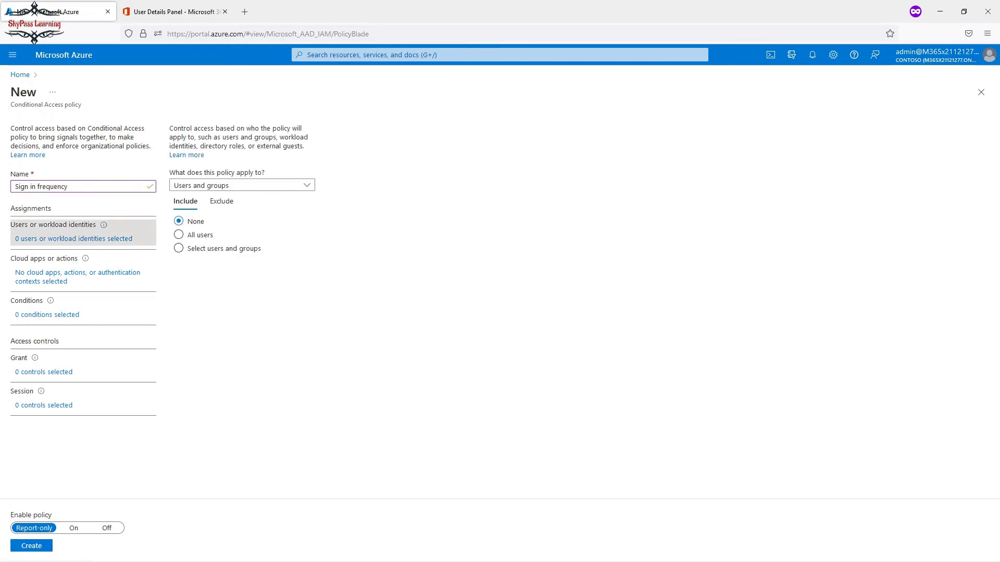
click(178, 248)
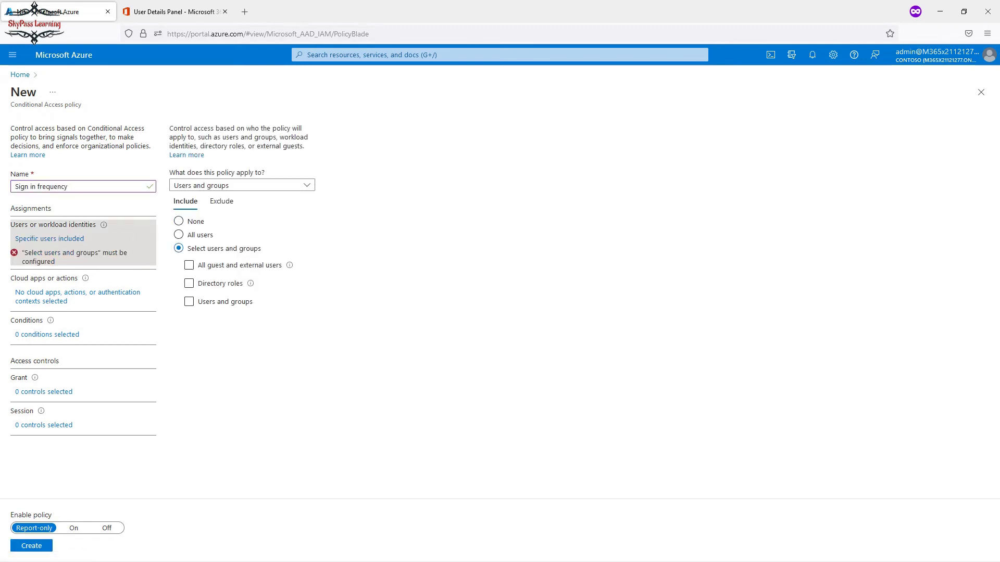
click(189, 302)
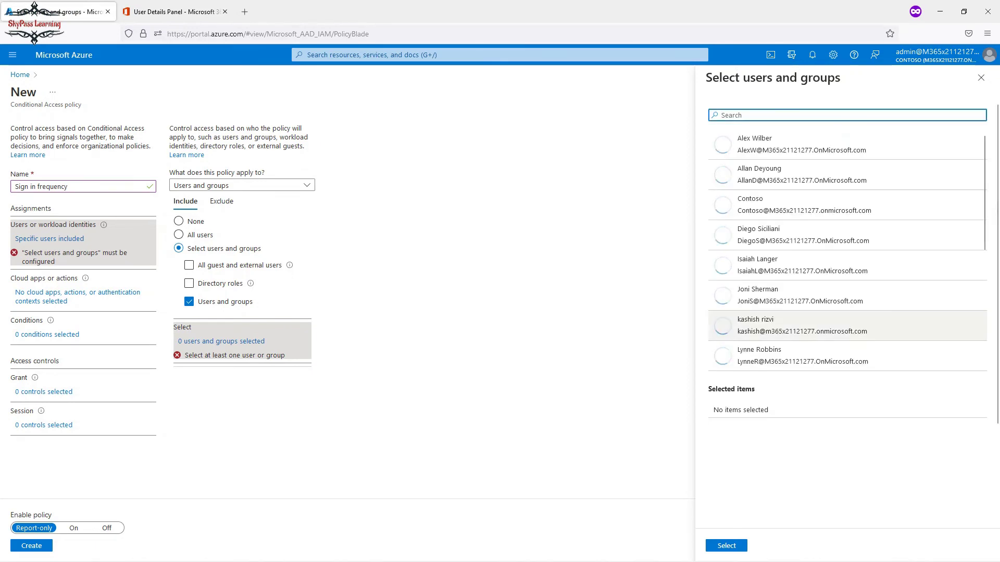
scroll(847, 253, down, 5)
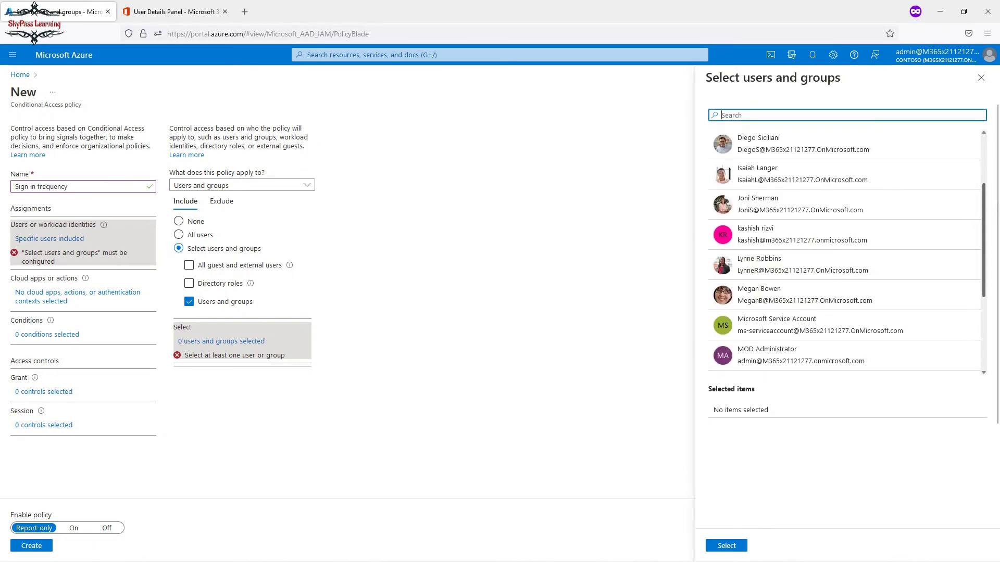
click(781, 333)
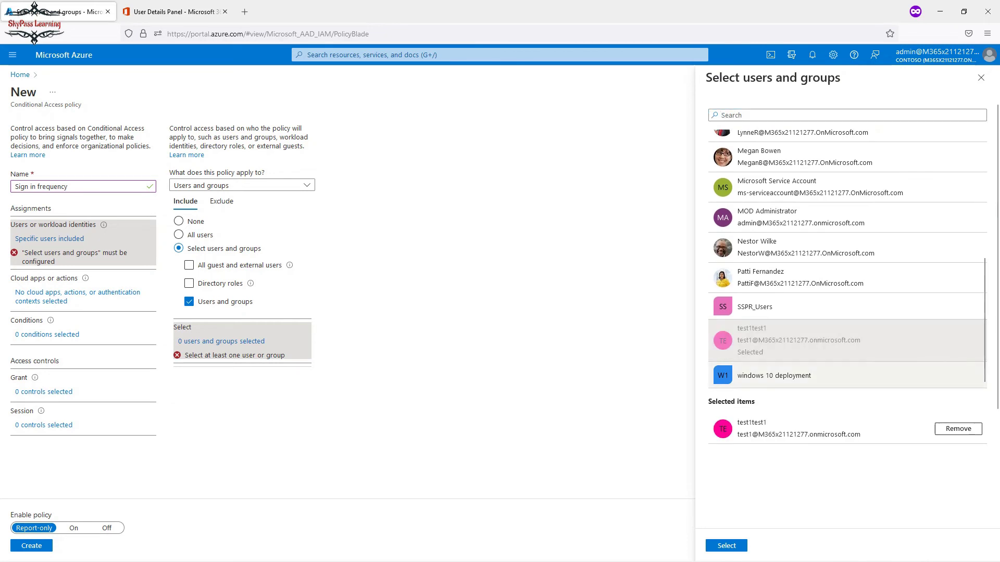
click(727, 546)
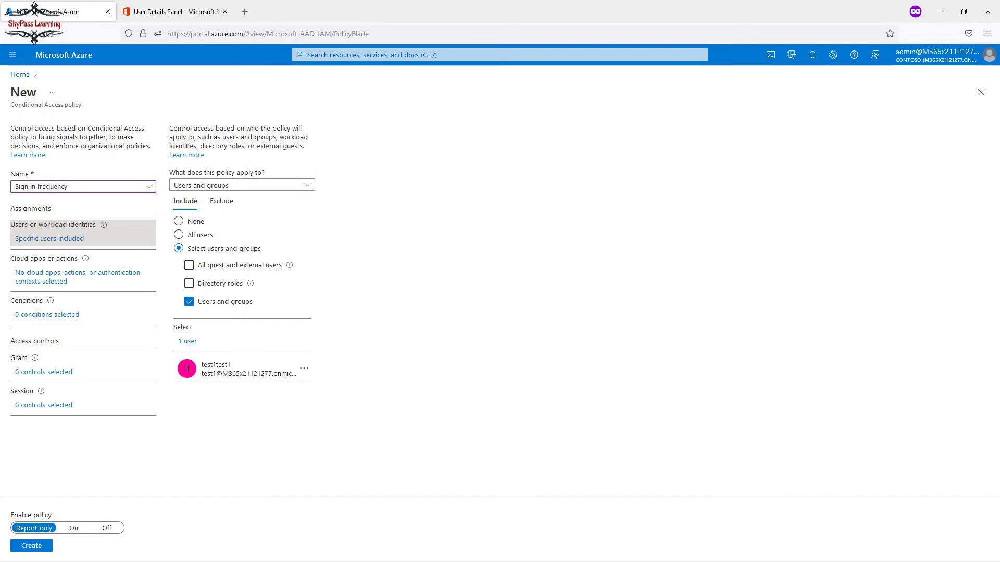
click(77, 273)
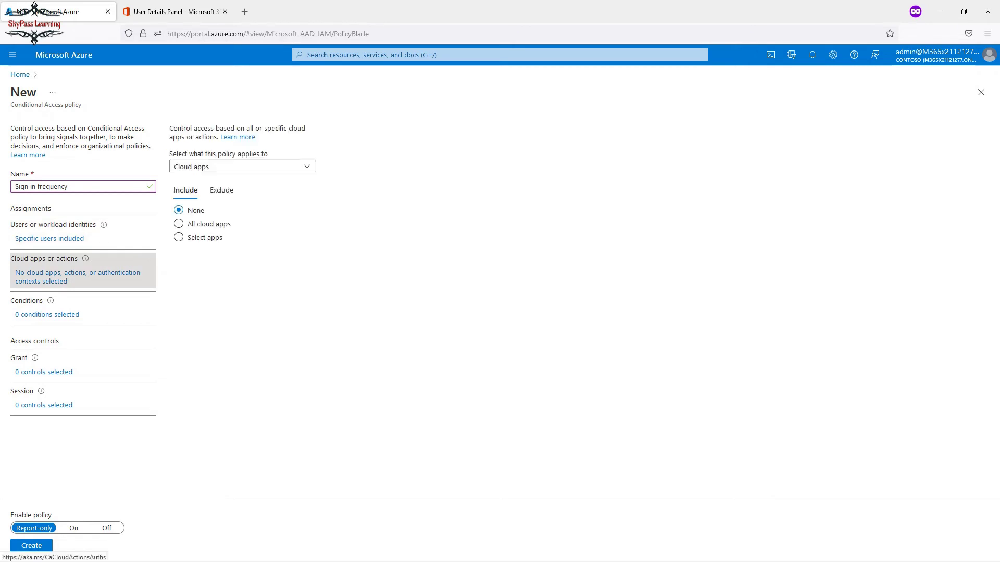
Target only the Office 365 cloud app, found by searching 'office'.
click(179, 237)
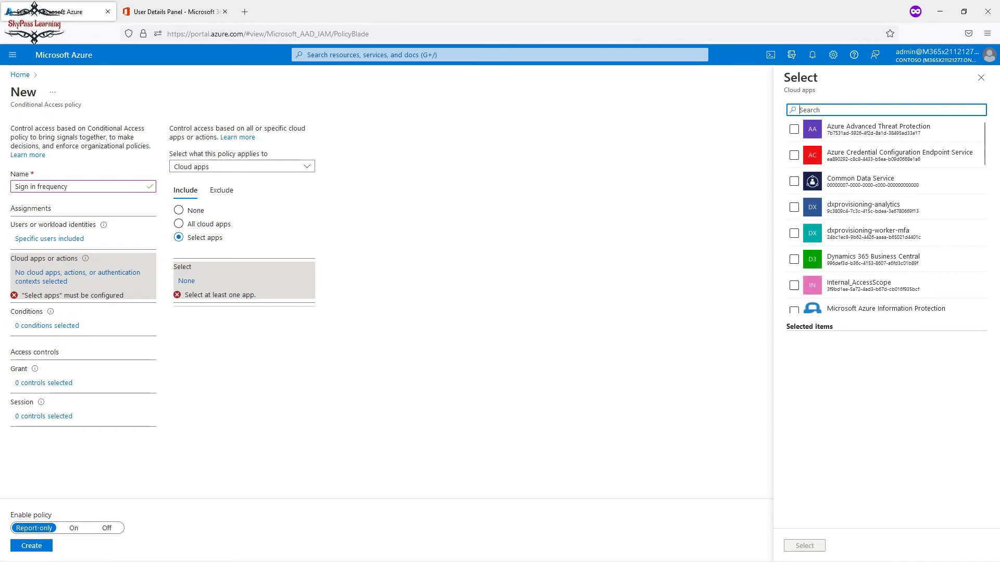
text(office)
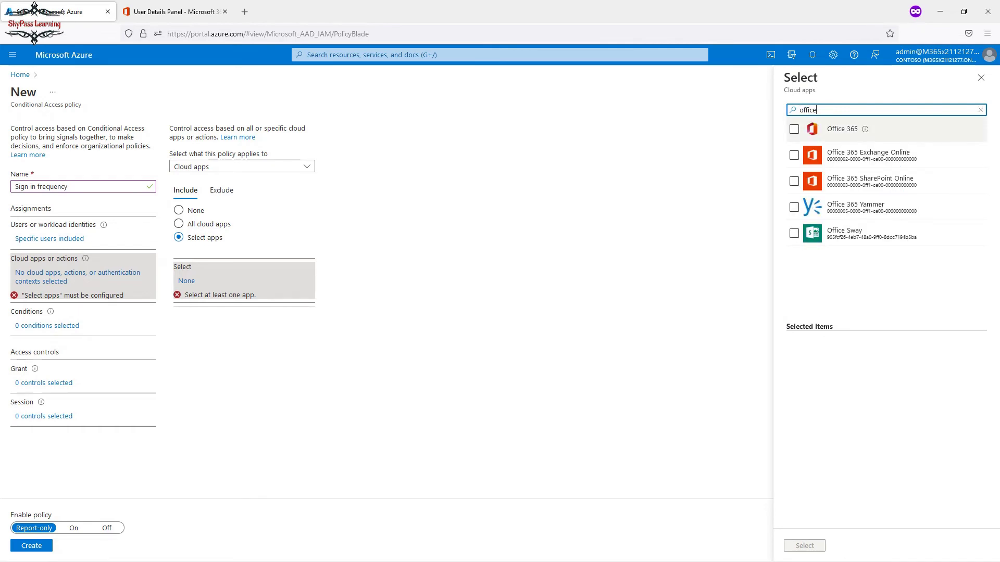
click(793, 129)
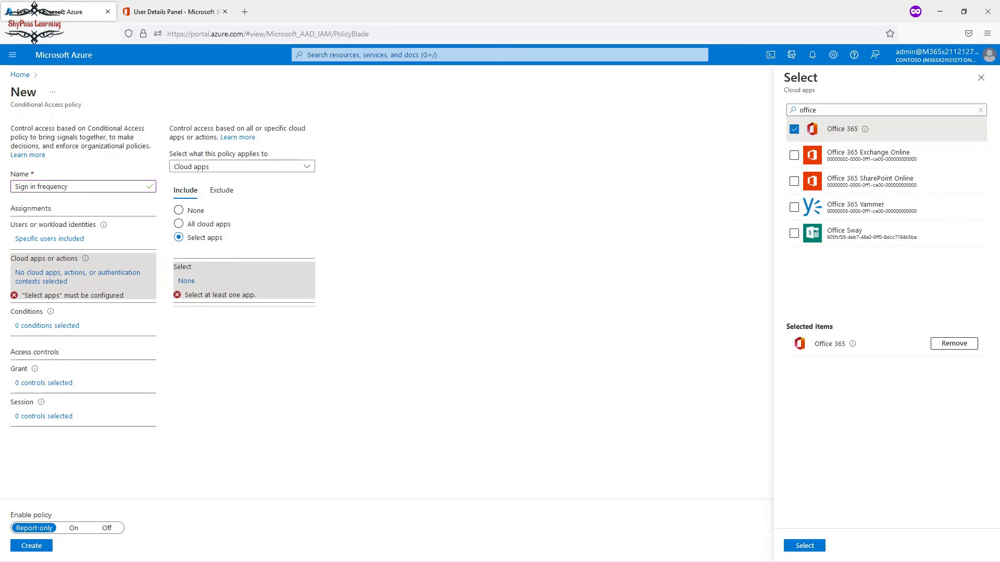
click(805, 545)
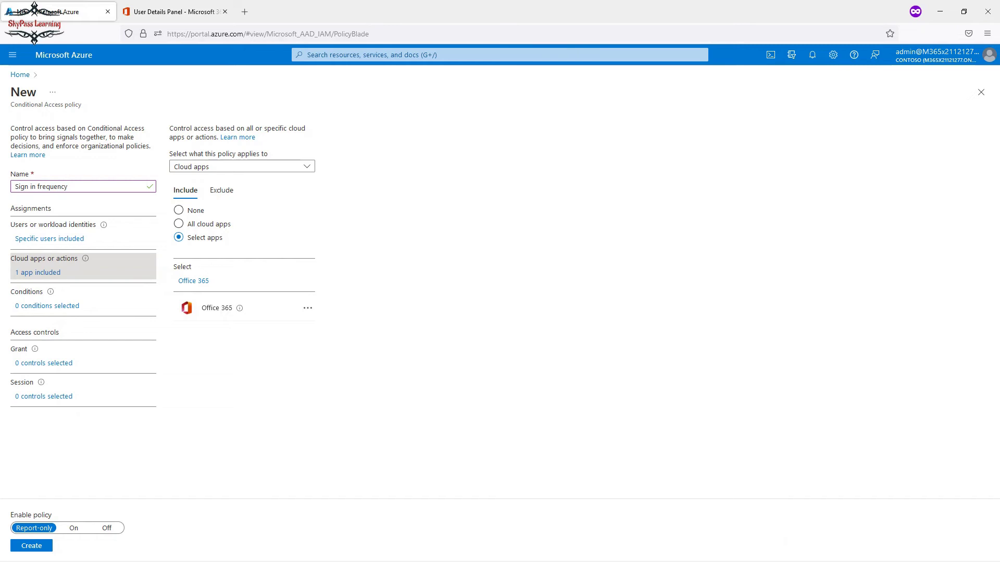
click(43, 396)
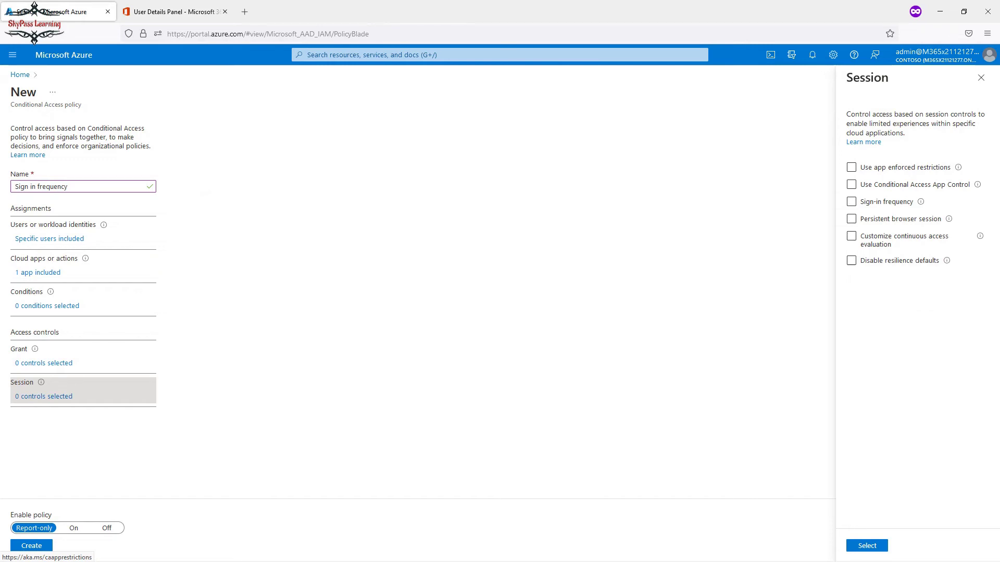
Enable the Sign-in frequency session control with a value of 1 Days.
click(851, 202)
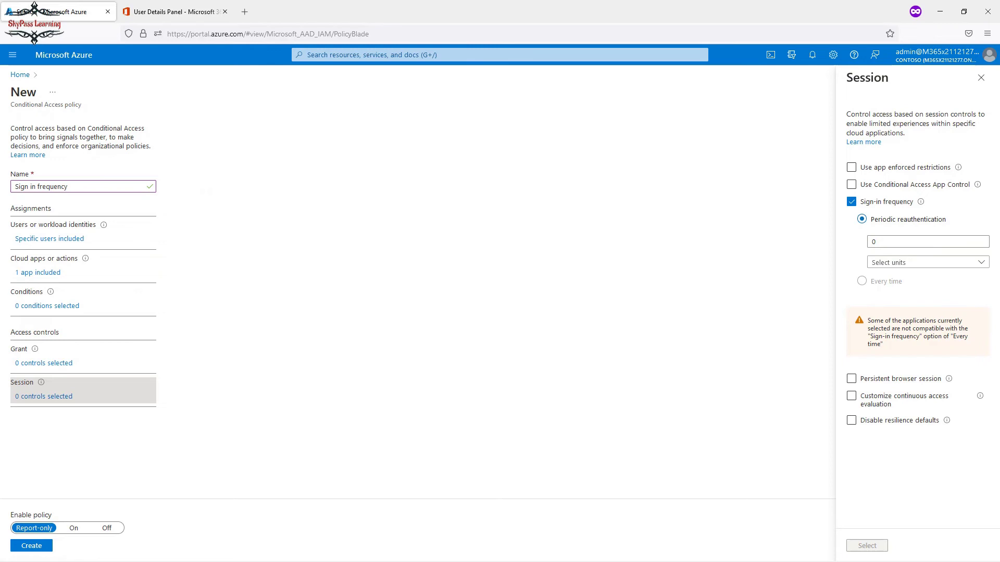
click(928, 262)
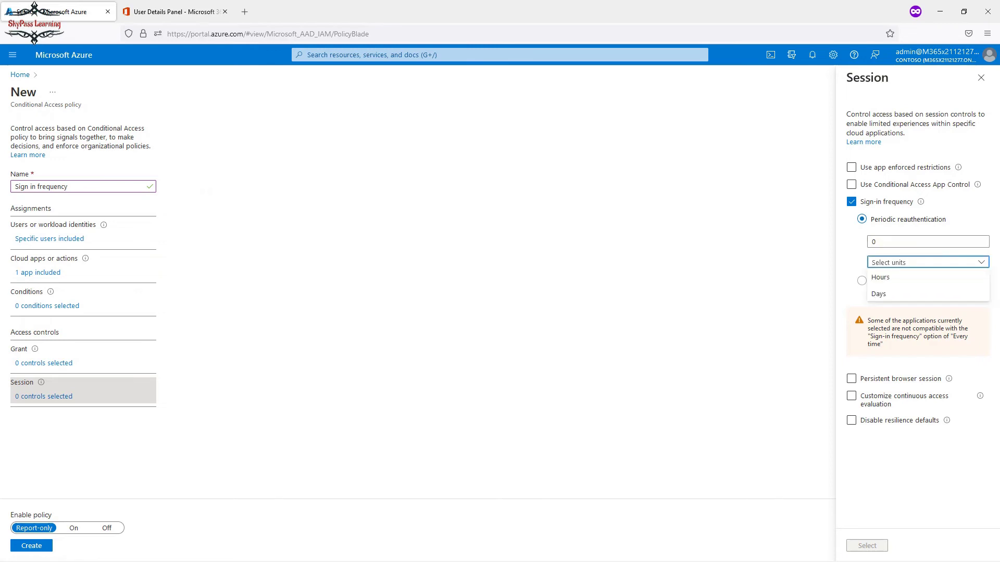
click(880, 277)
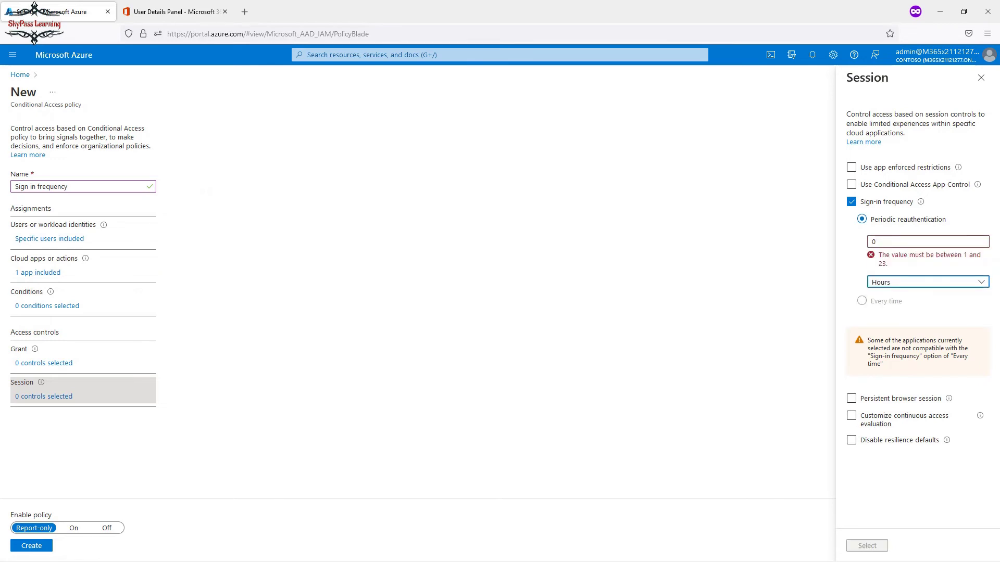
drag(886, 241, 870, 242)
text(1)
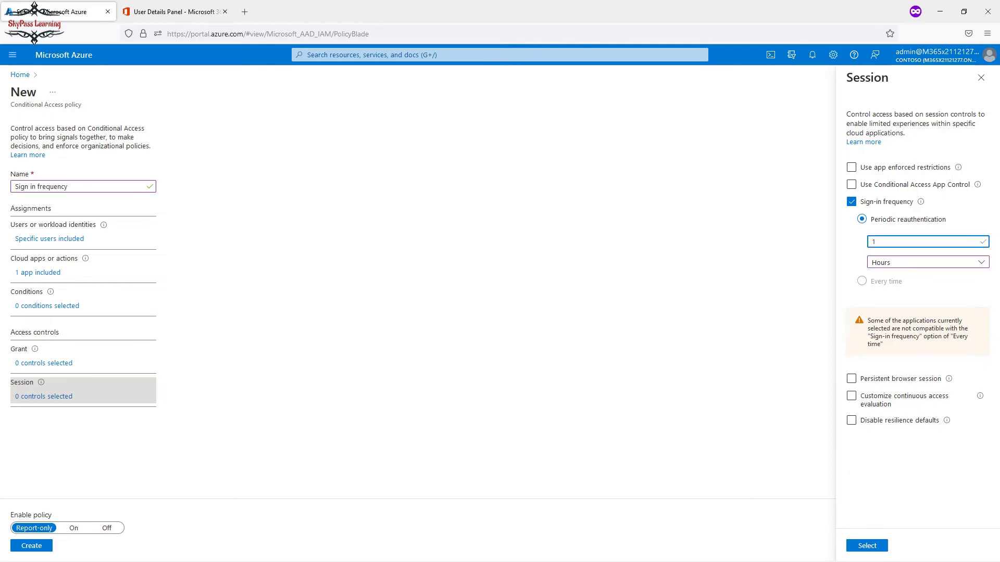
click(928, 262)
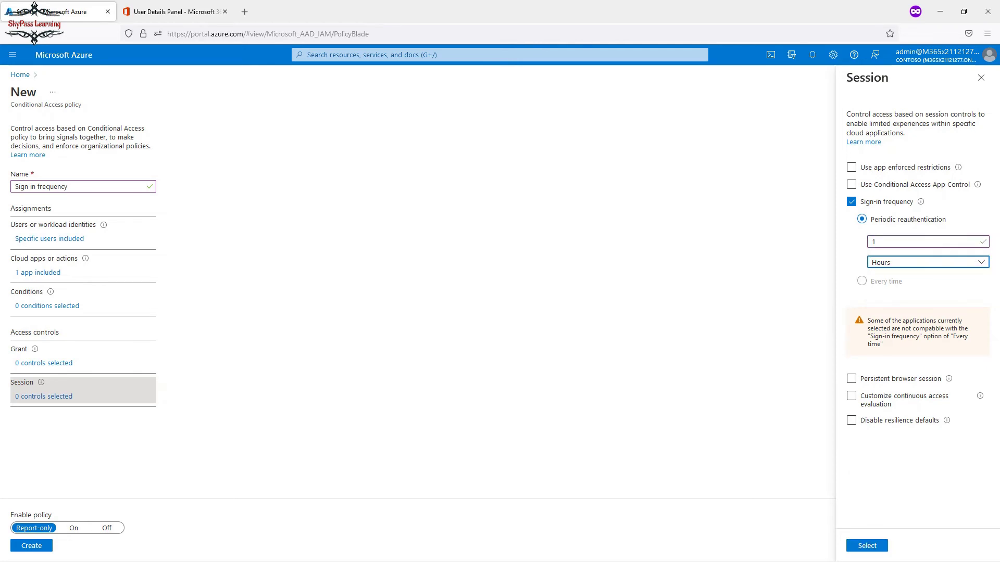
click(880, 293)
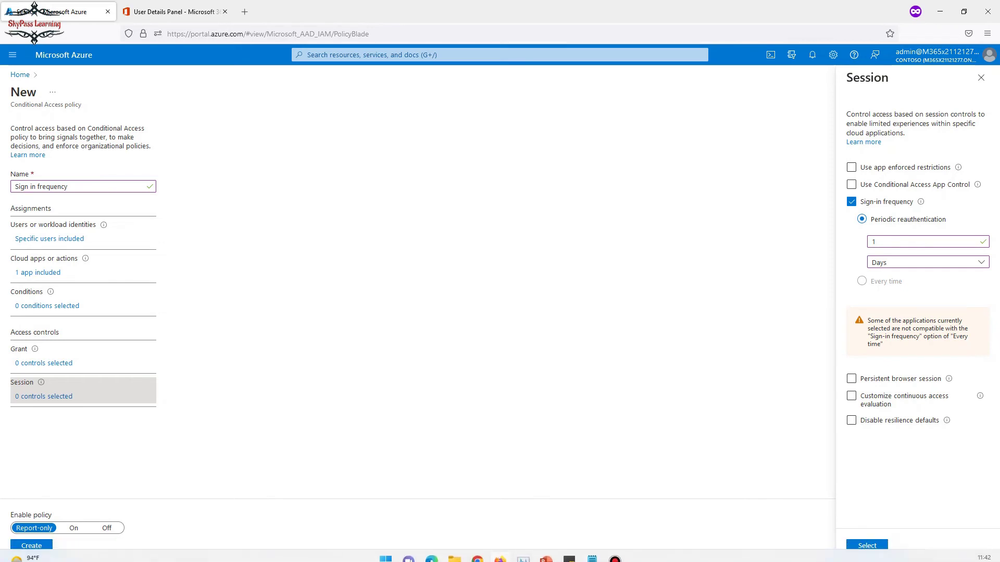
click(867, 546)
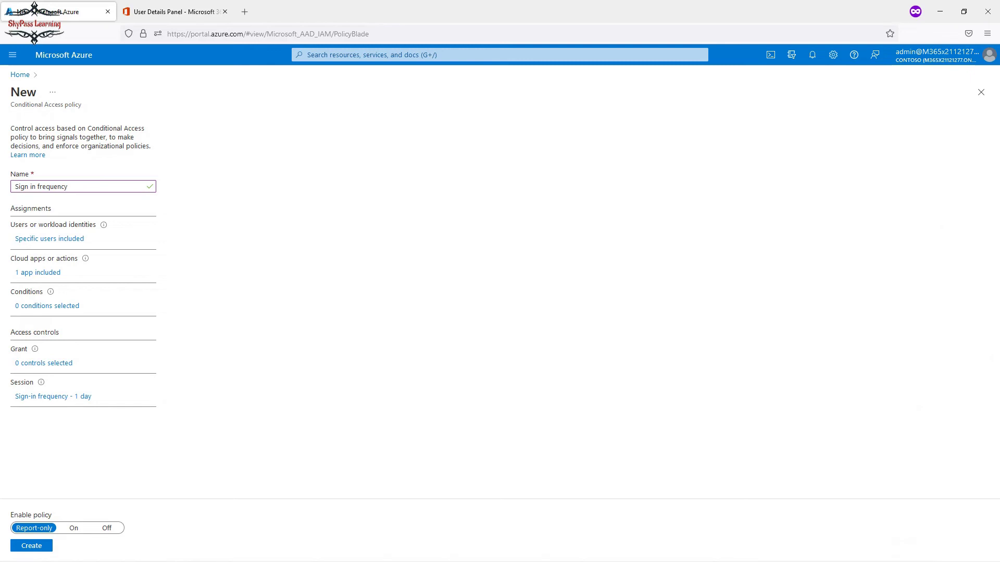
Switch the policy On, create it, and return to Conditional Access via Azure Active Directory > Security.
click(74, 528)
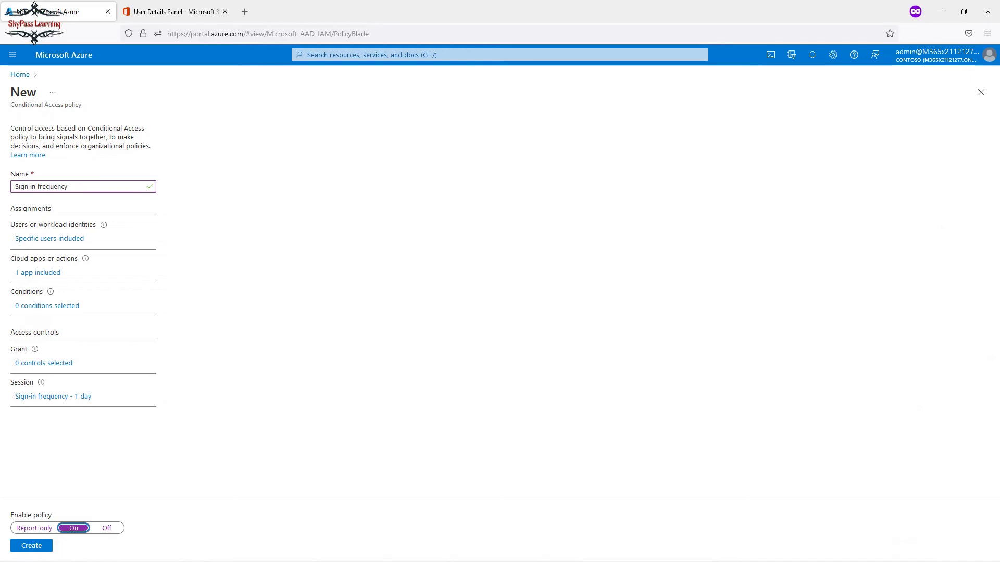
click(31, 545)
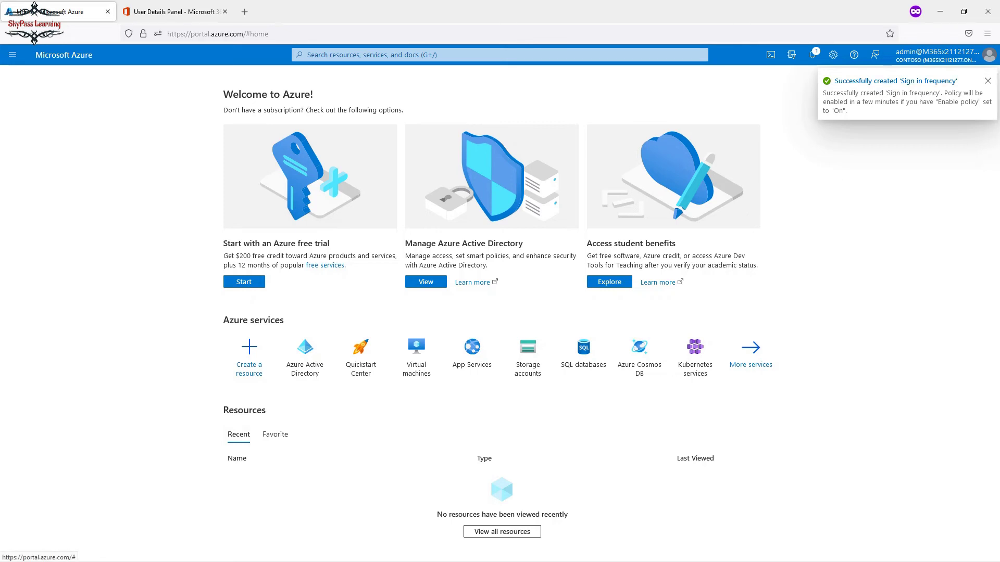
click(305, 354)
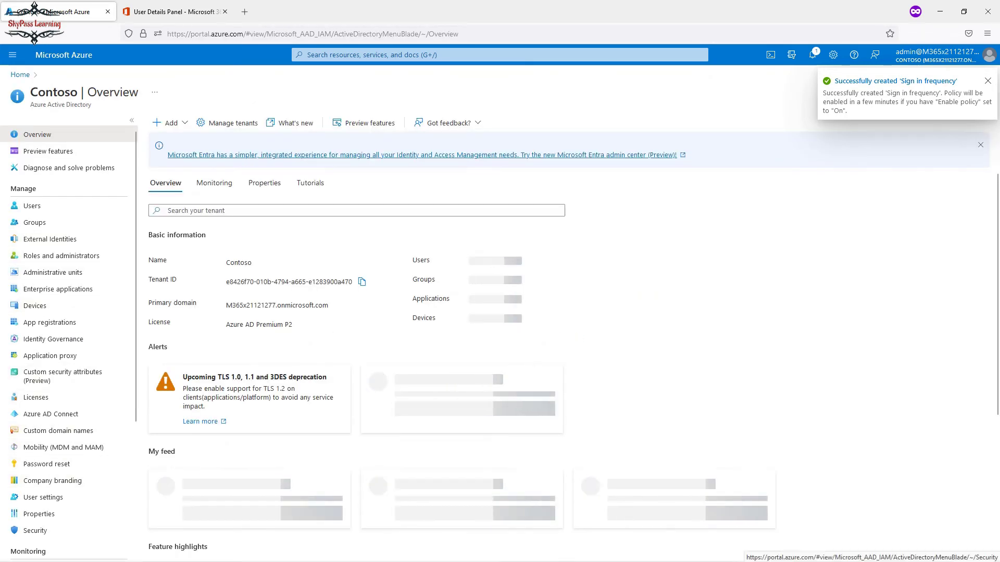
click(36, 531)
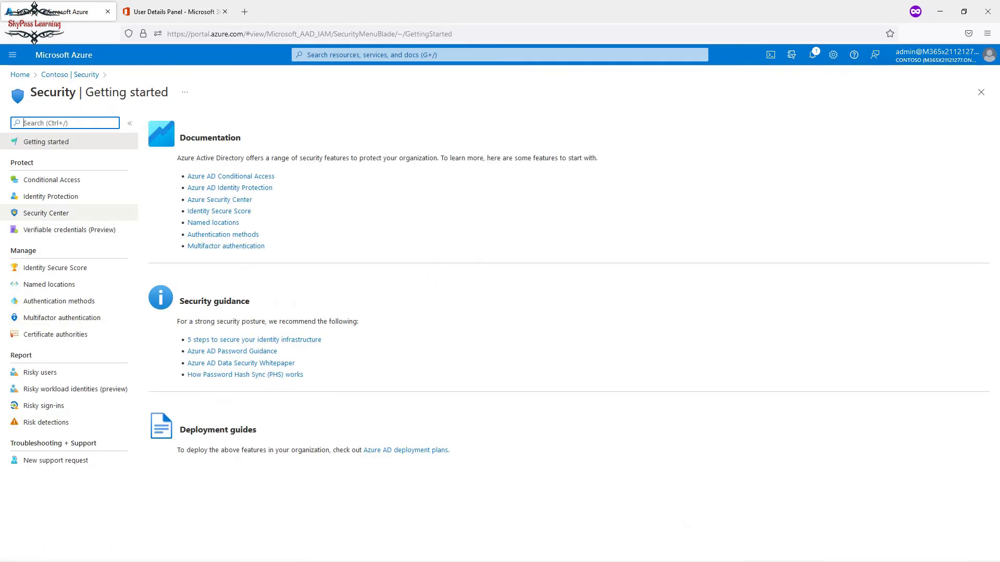
click(47, 178)
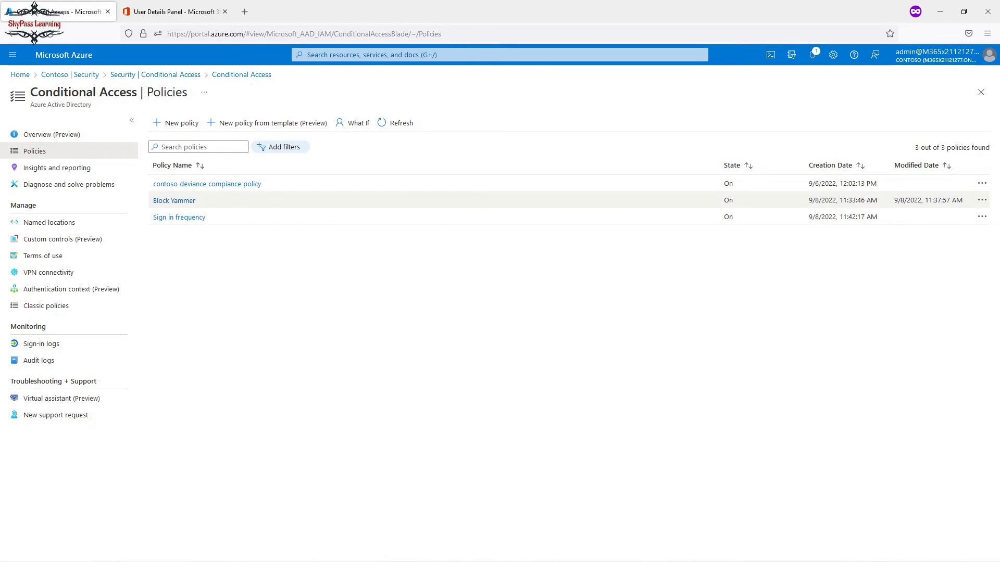
Review the Sign in frequency policy, then go back through Security to the policies list.
click(179, 217)
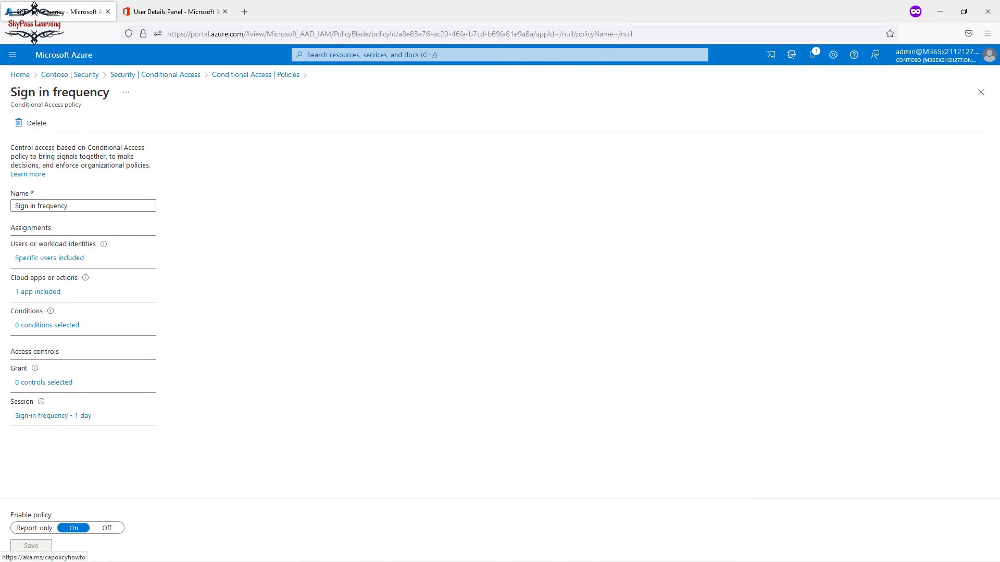
click(155, 75)
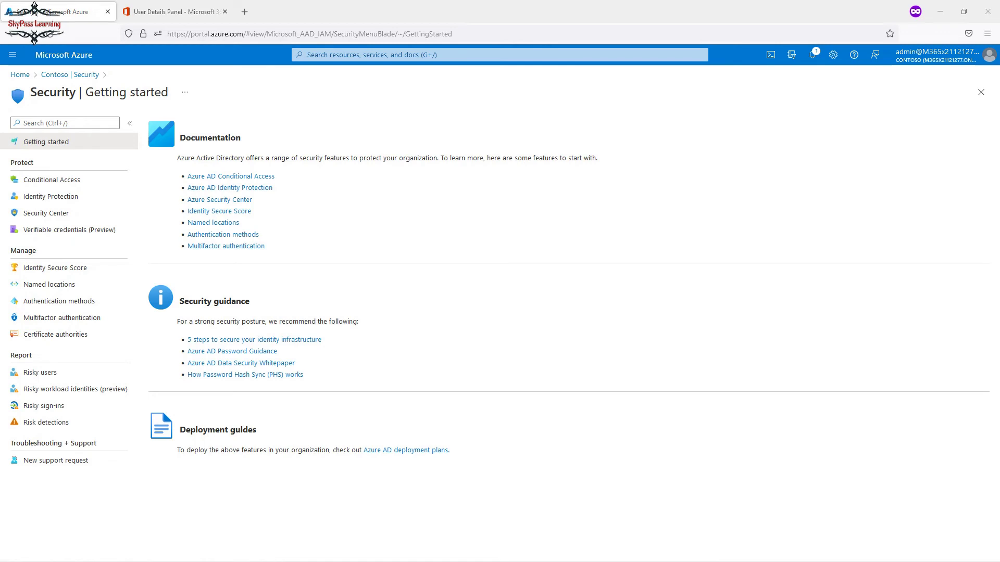
click(52, 179)
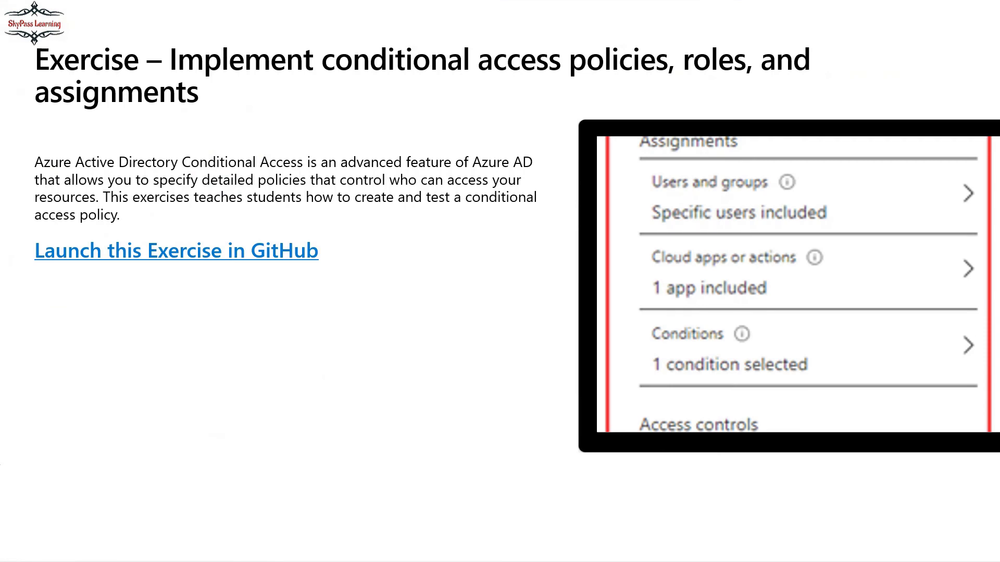
Advance to the User risk policies slide and circle Identity Protection in red ink.
key(Right)
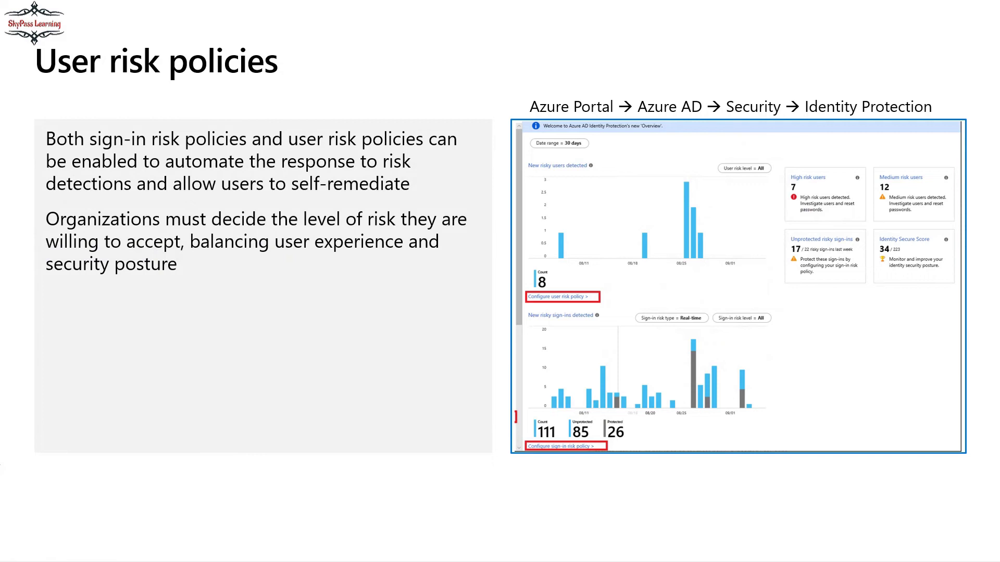
mouse_move(809, 123)
mouse_down()
mouse_move(926, 124)
mouse_move(855, 82)
mouse_move(802, 124)
mouse_move(824, 125)
mouse_up()
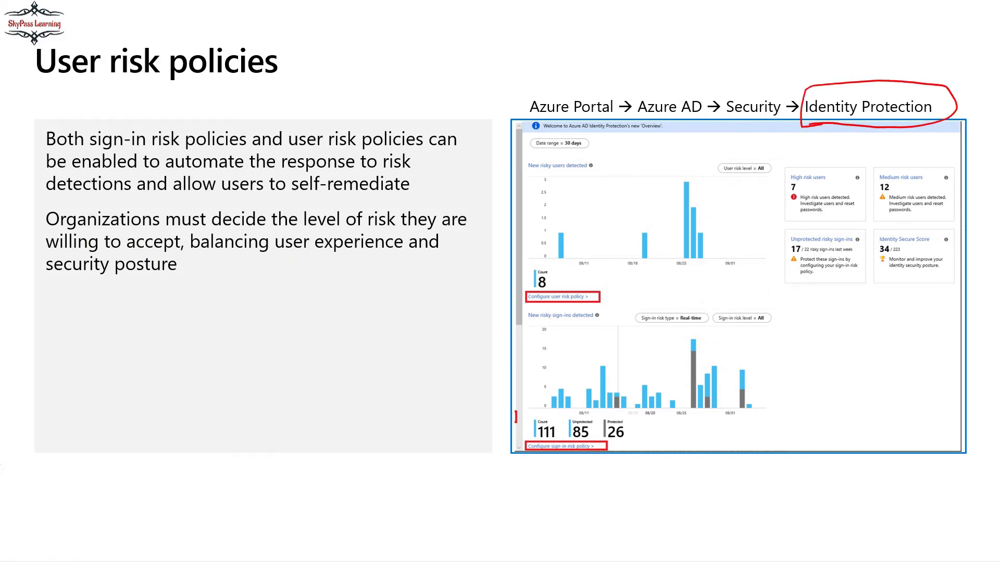
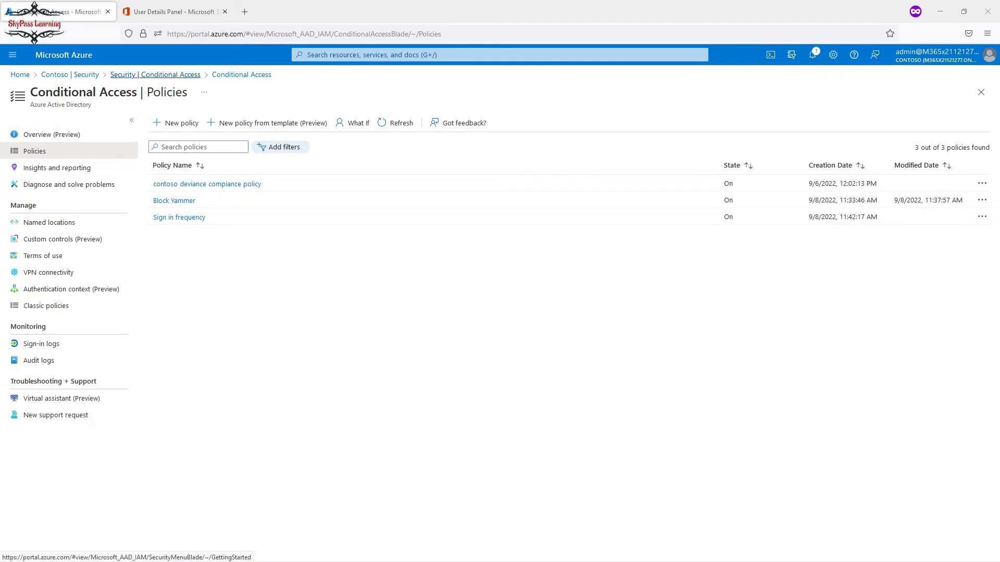
Navigate Home > Azure Active Directory > Security and open the Identity Protection overview.
click(155, 75)
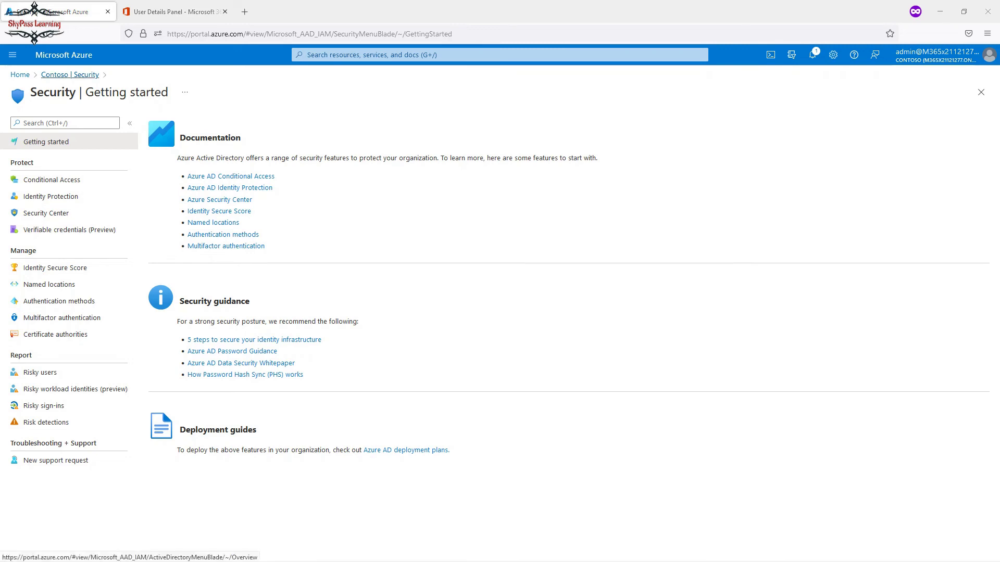
click(20, 75)
click(302, 346)
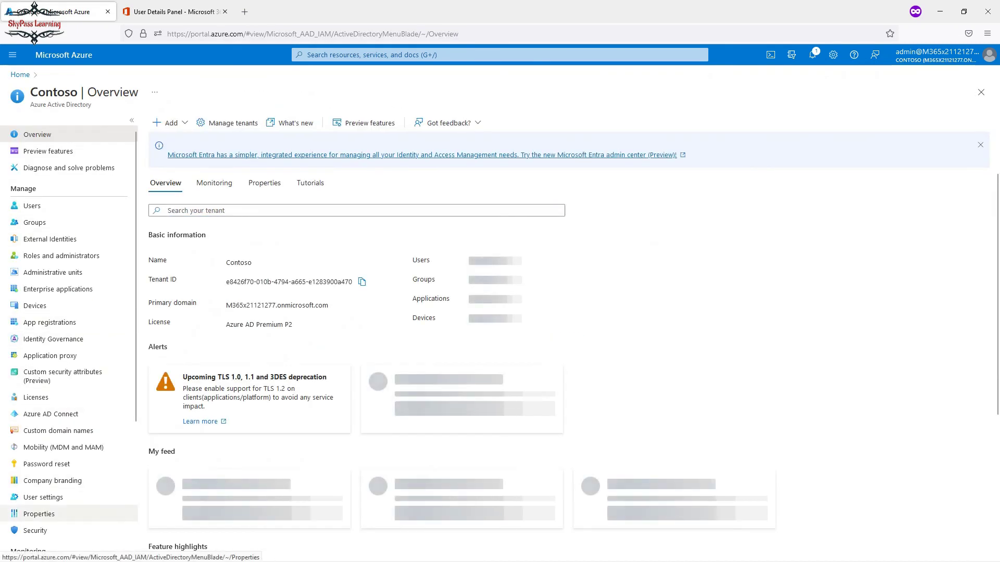
click(35, 531)
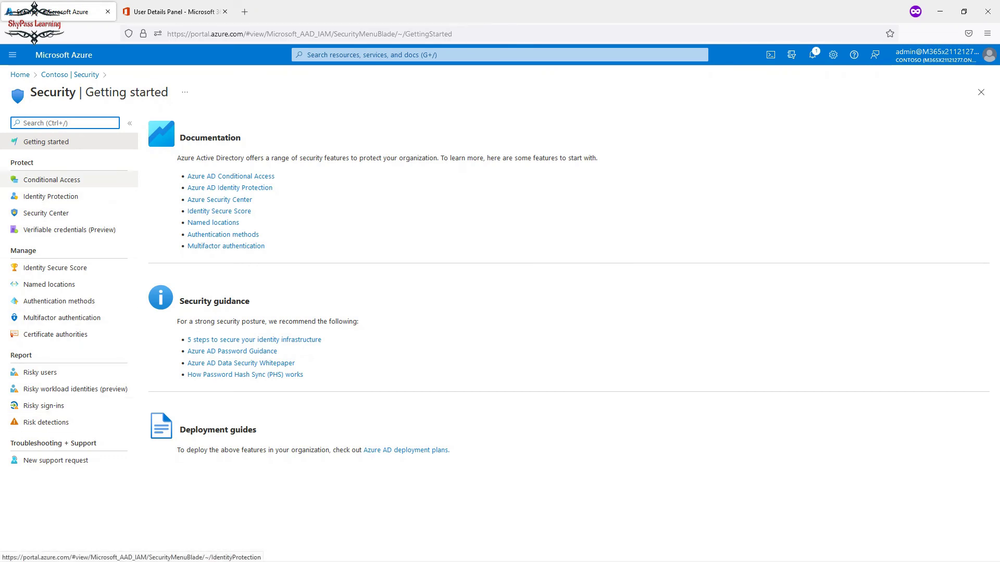
click(50, 196)
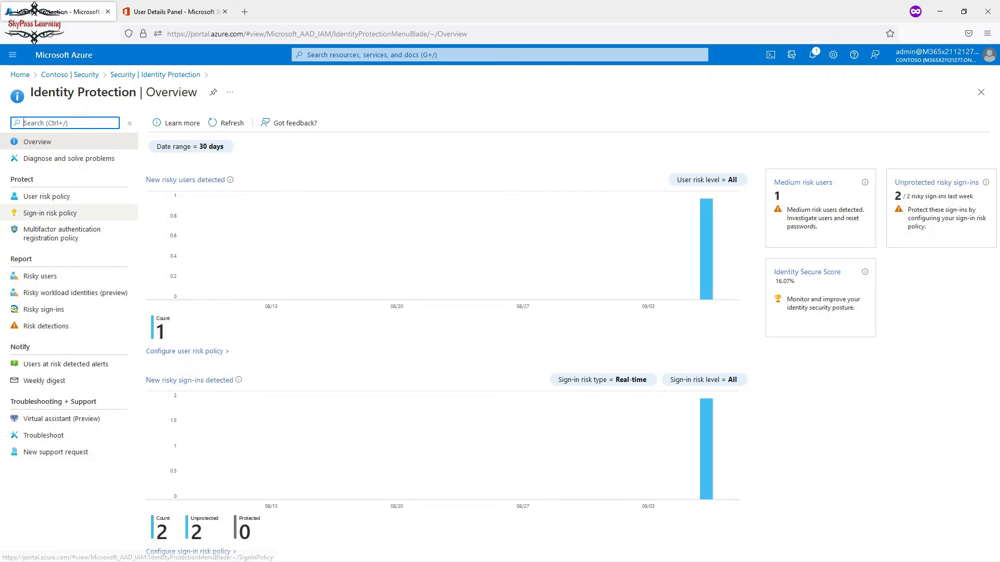
Review the sign-in risk and MFA registration policies, then reopen the user risk policy.
click(46, 197)
click(50, 213)
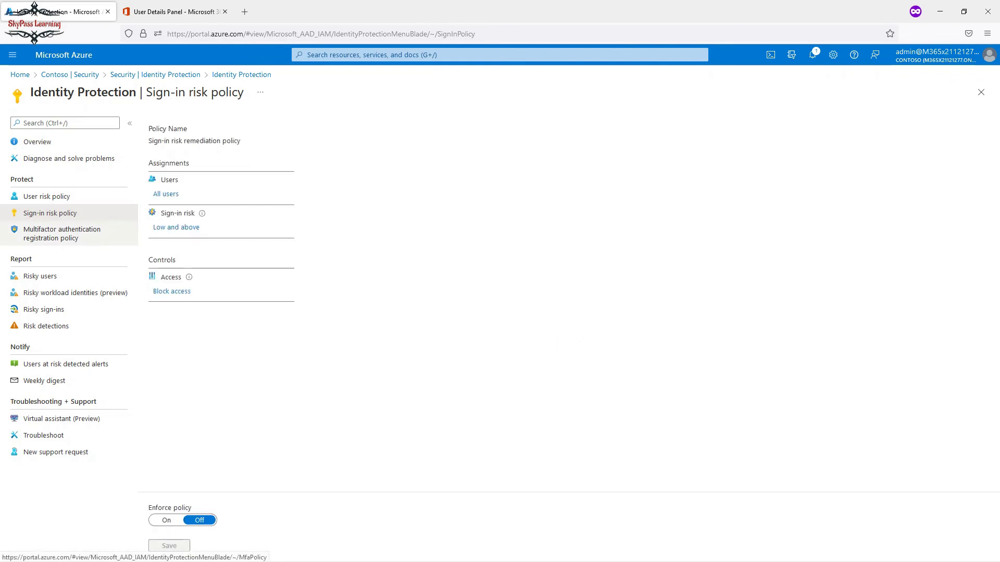
click(62, 233)
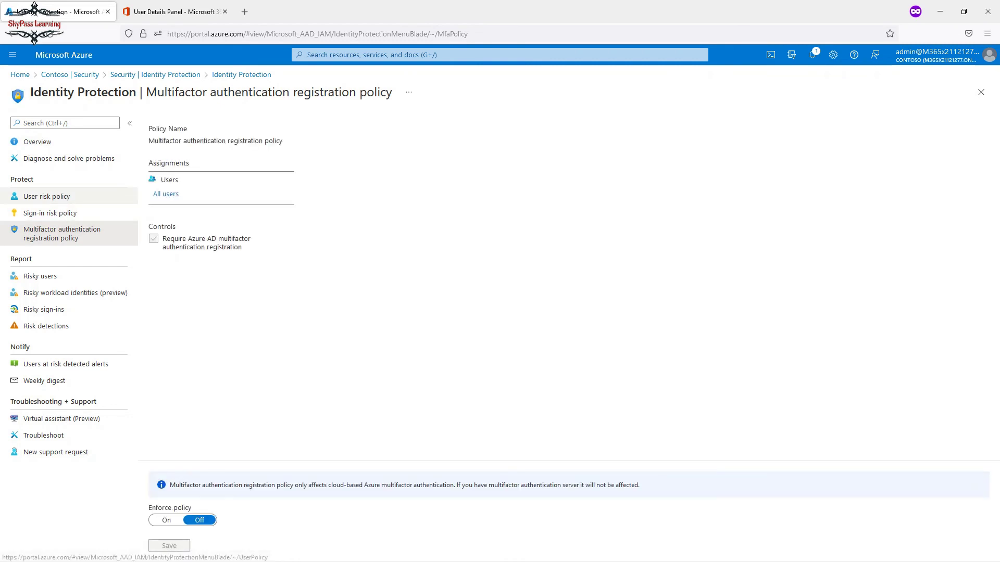
click(46, 197)
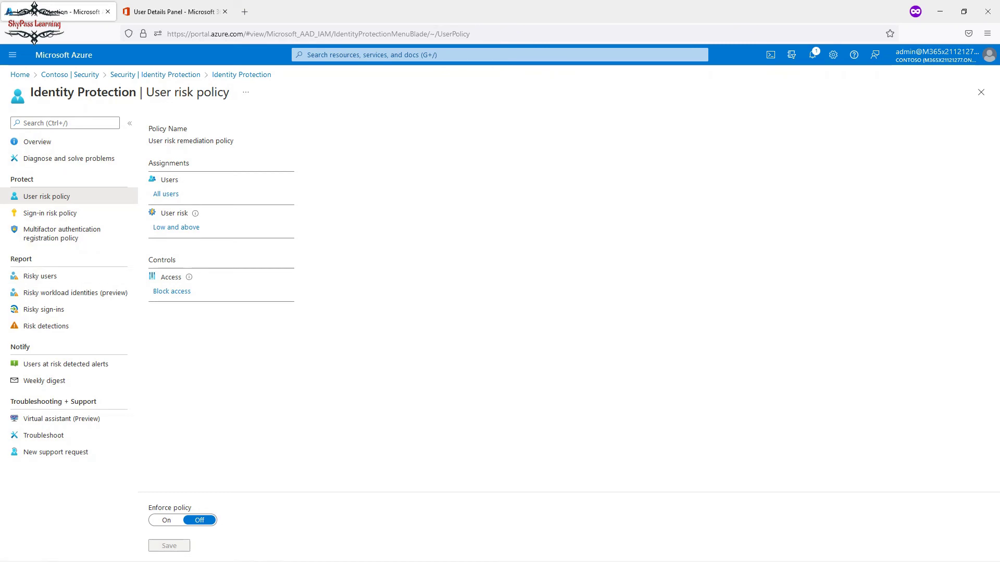
Restrict the user risk policy to selected individuals, including only the test user test1test1.
click(169, 186)
click(317, 187)
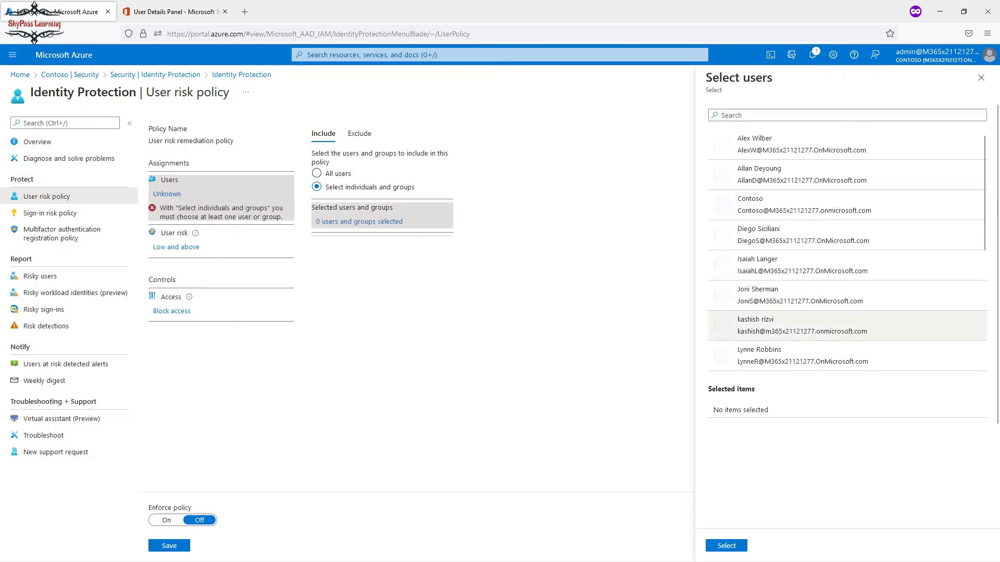
scroll(846, 253, down, 5)
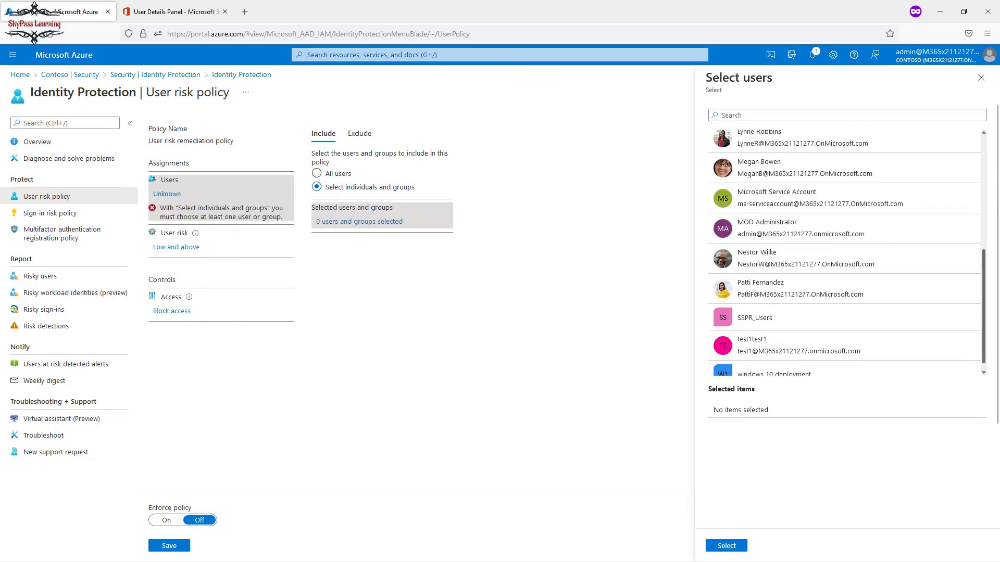
click(781, 340)
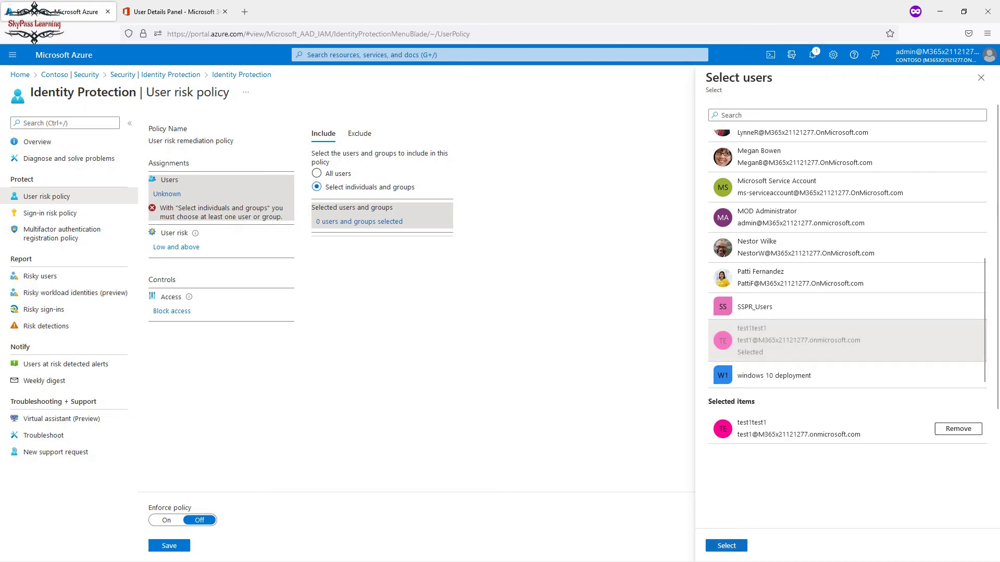
click(726, 545)
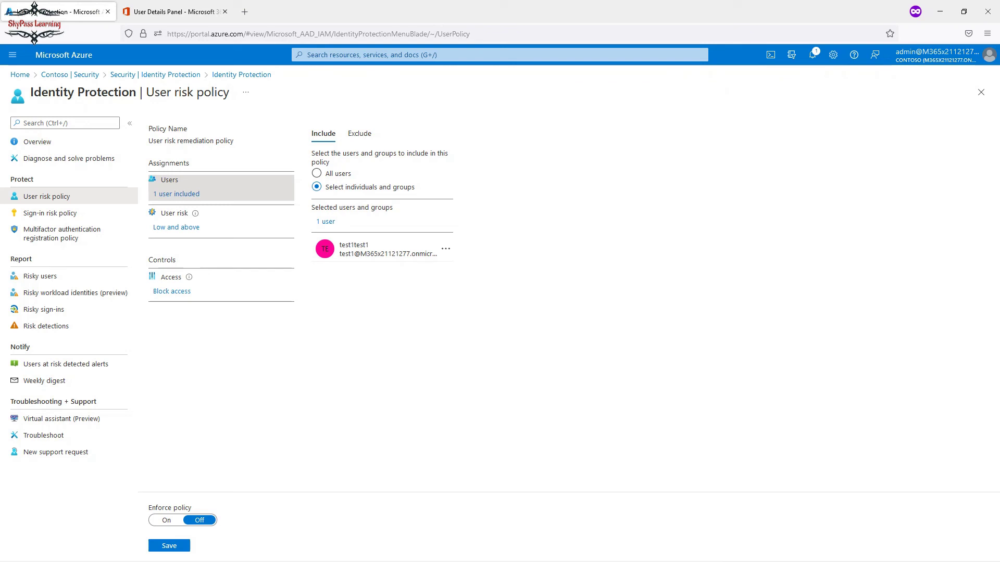
click(176, 227)
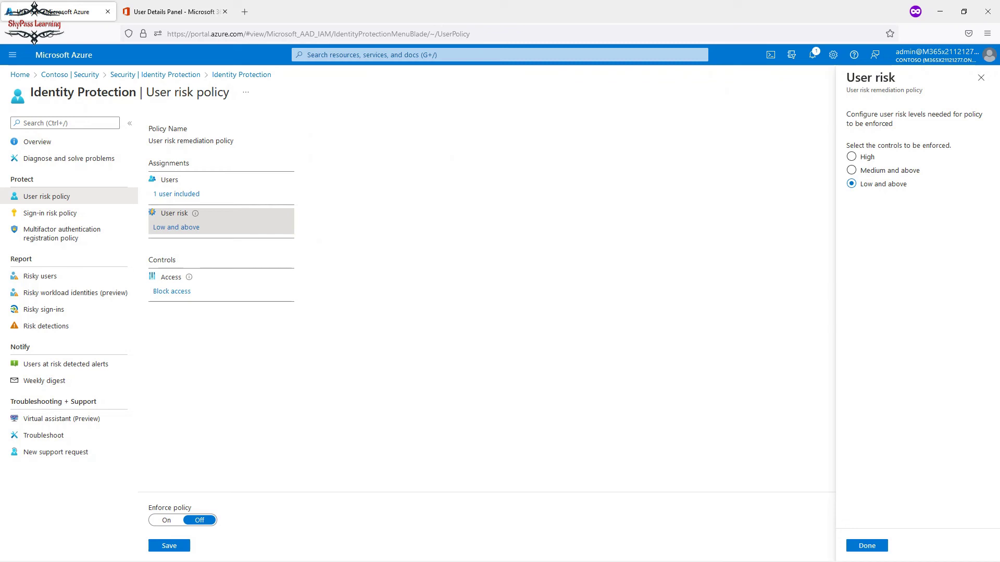
Trigger the policy on High user risk, allow access with required password change, enforce, and save.
click(852, 156)
click(867, 546)
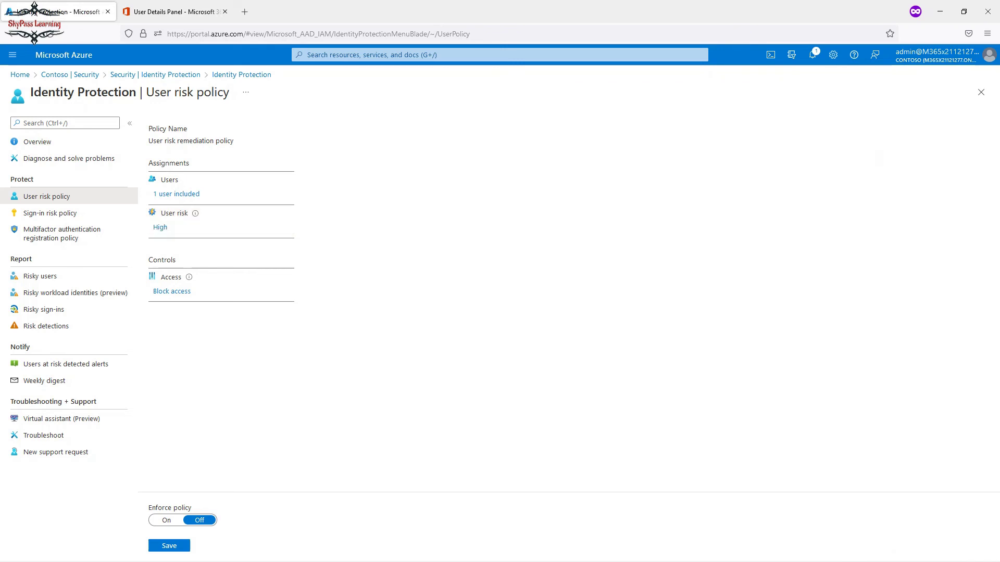
click(171, 291)
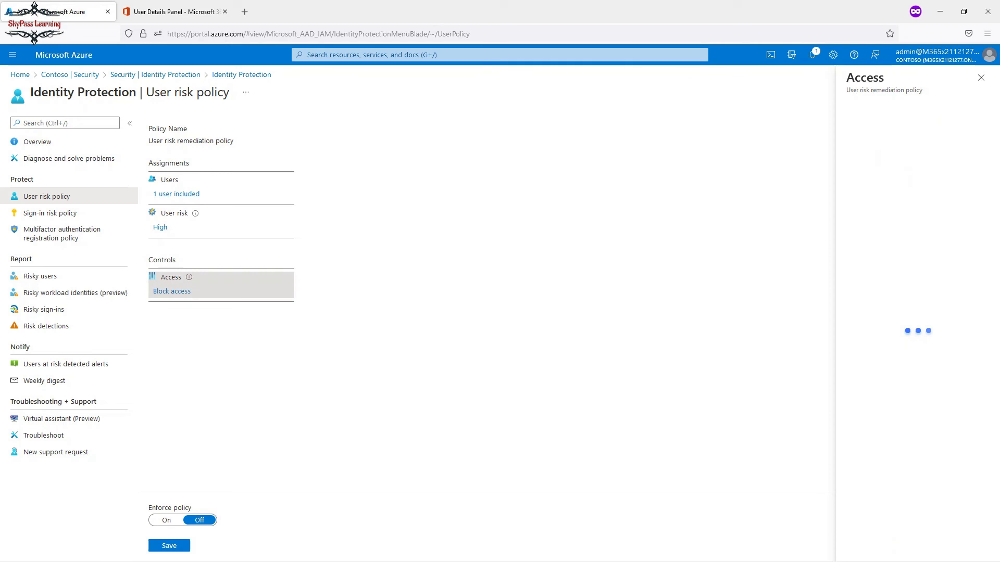
click(852, 170)
click(872, 183)
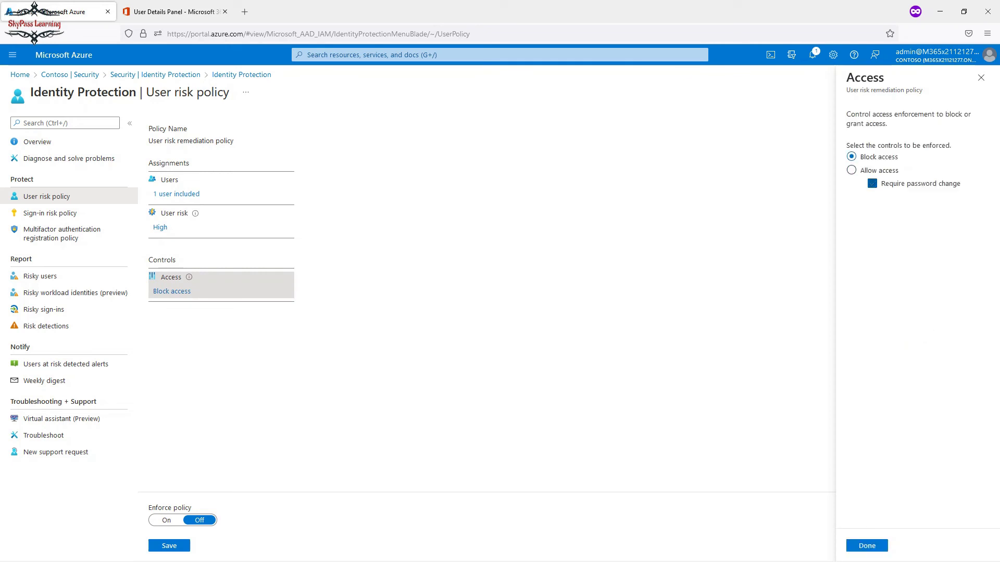
click(873, 183)
click(867, 546)
click(166, 520)
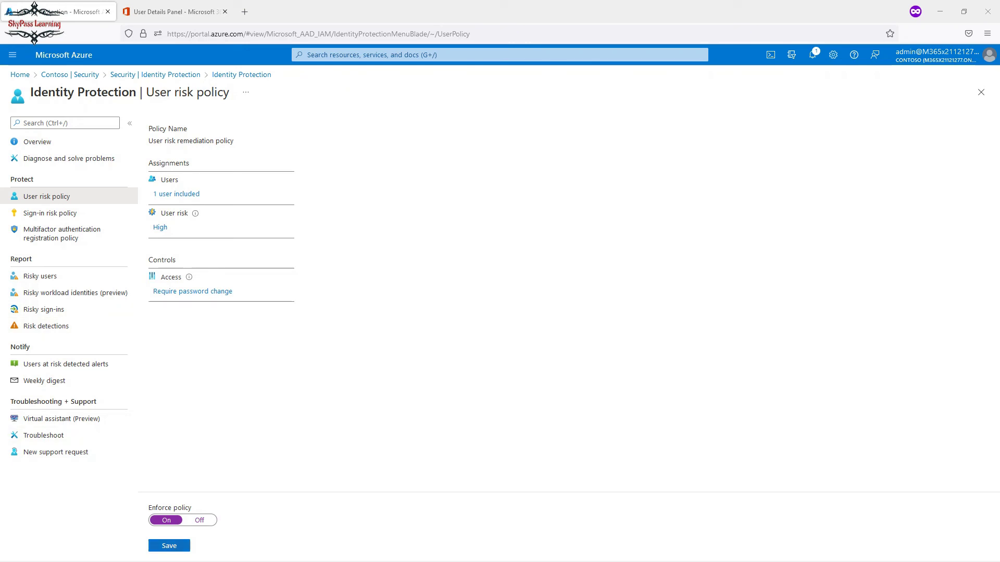
click(169, 546)
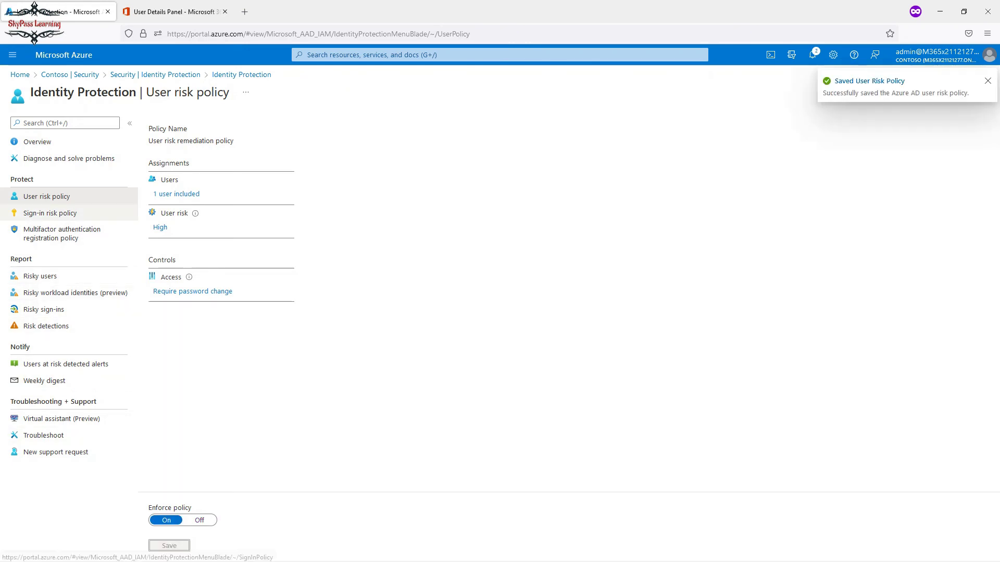
Try High as the sign-in risk level, then discard it, keeping Low and above.
click(50, 213)
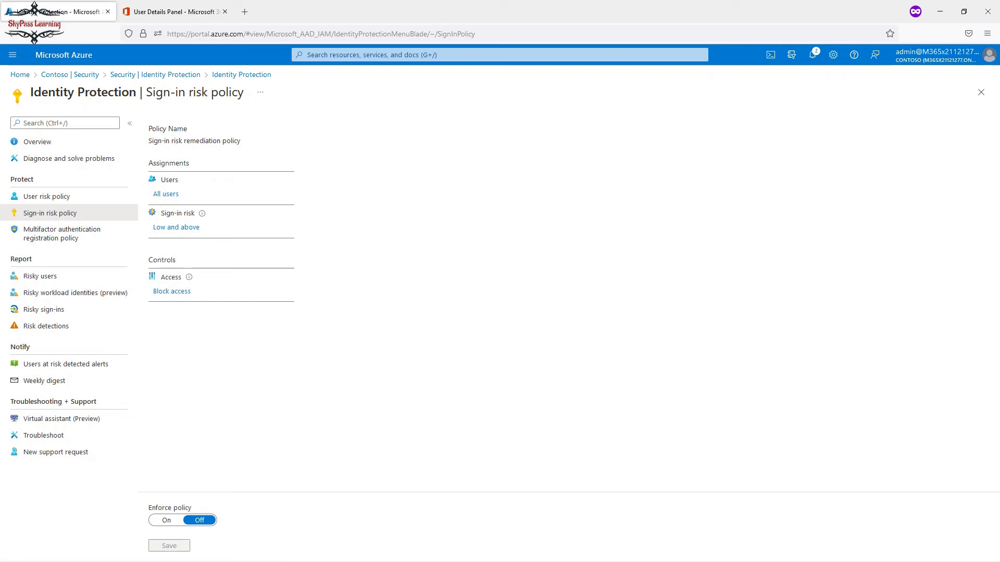
mouse_move(202, 213)
click(176, 227)
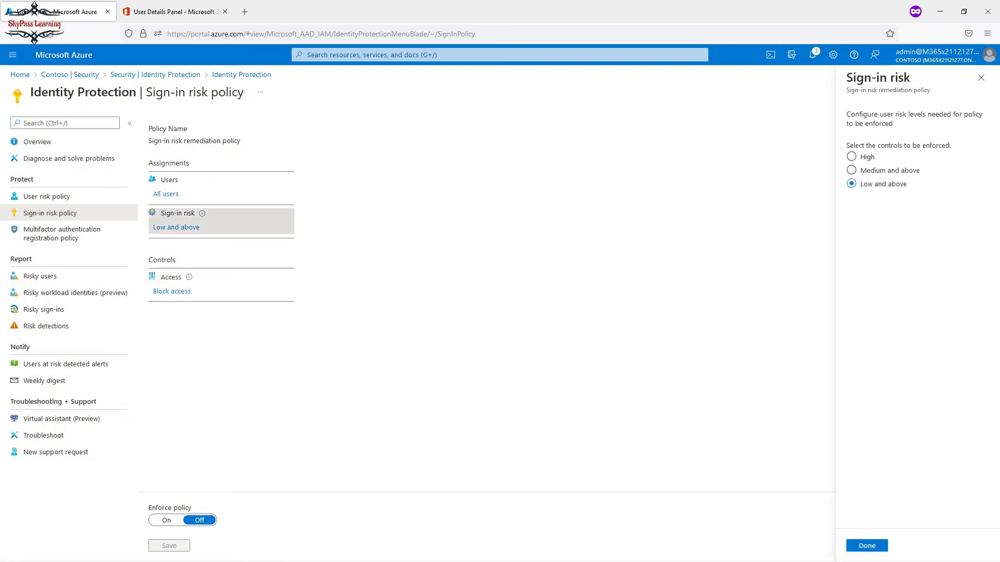
click(852, 157)
click(982, 77)
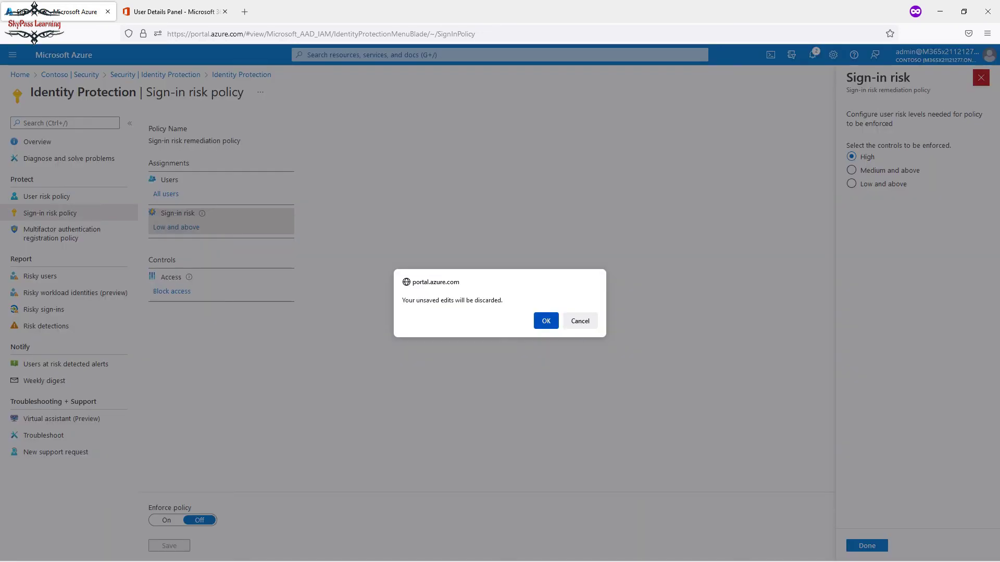
click(544, 321)
Review the sign-in risk policy's included and excluded users, currently All users.
click(166, 194)
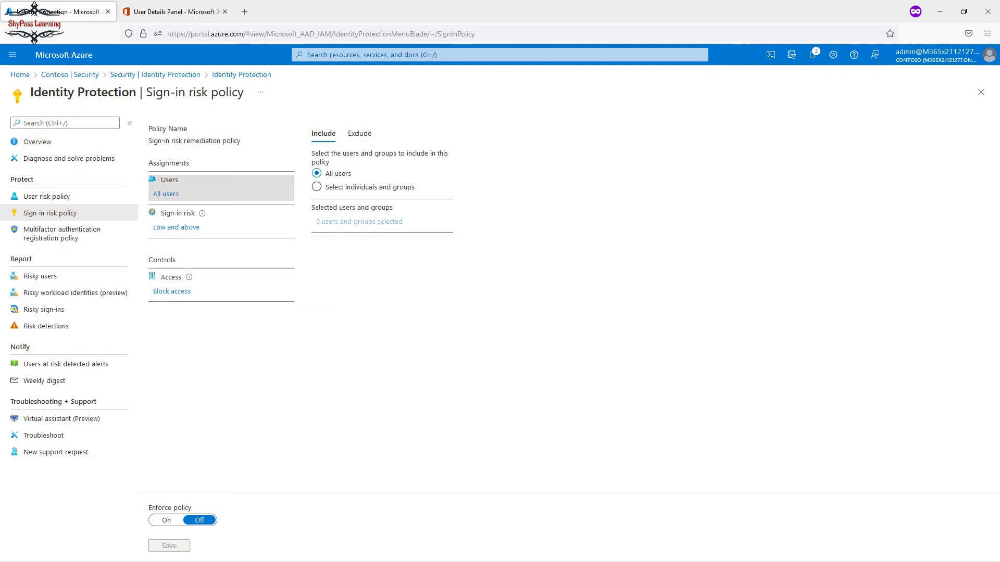
click(360, 133)
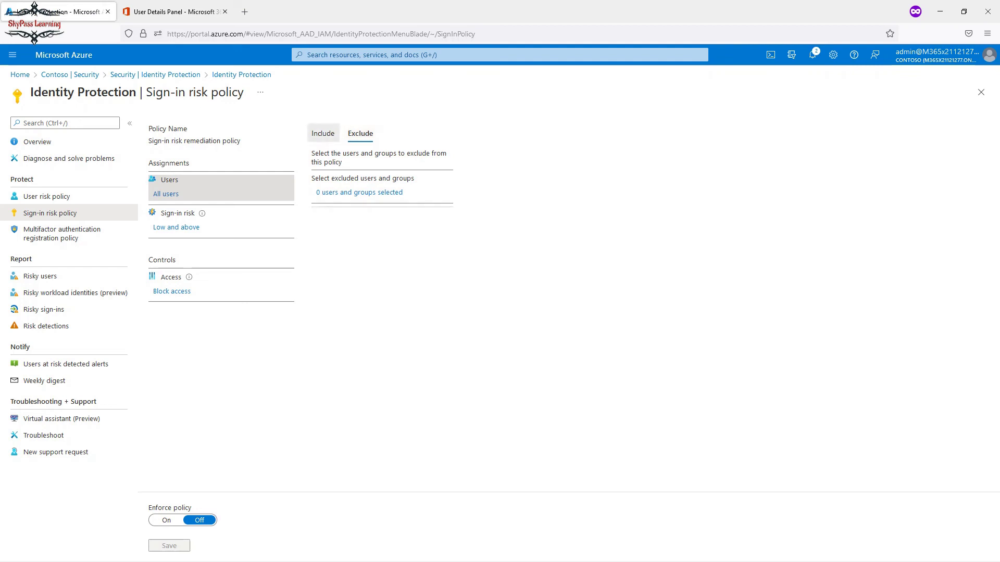
click(323, 133)
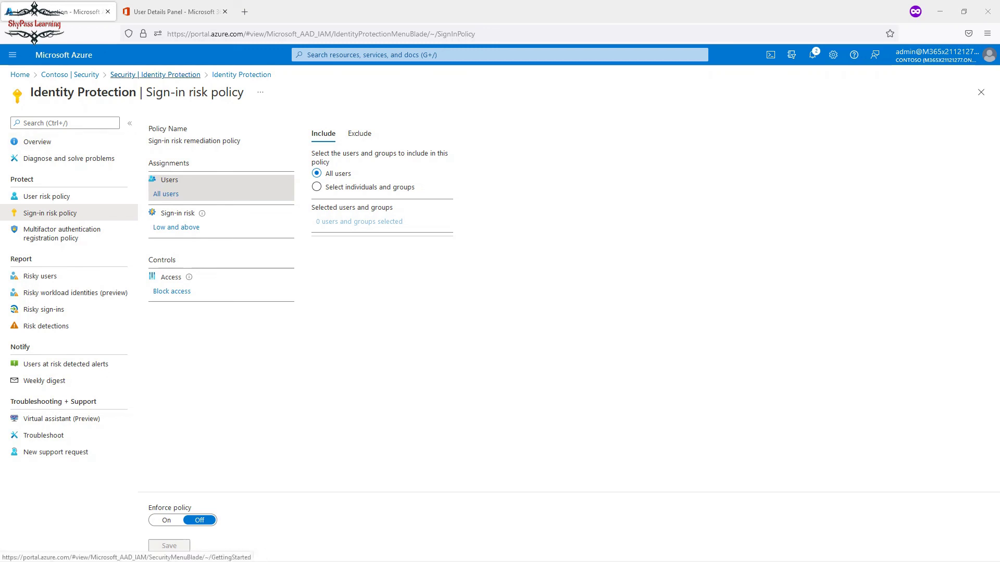
Go back to the Security overview and reopen Identity Protection.
click(155, 74)
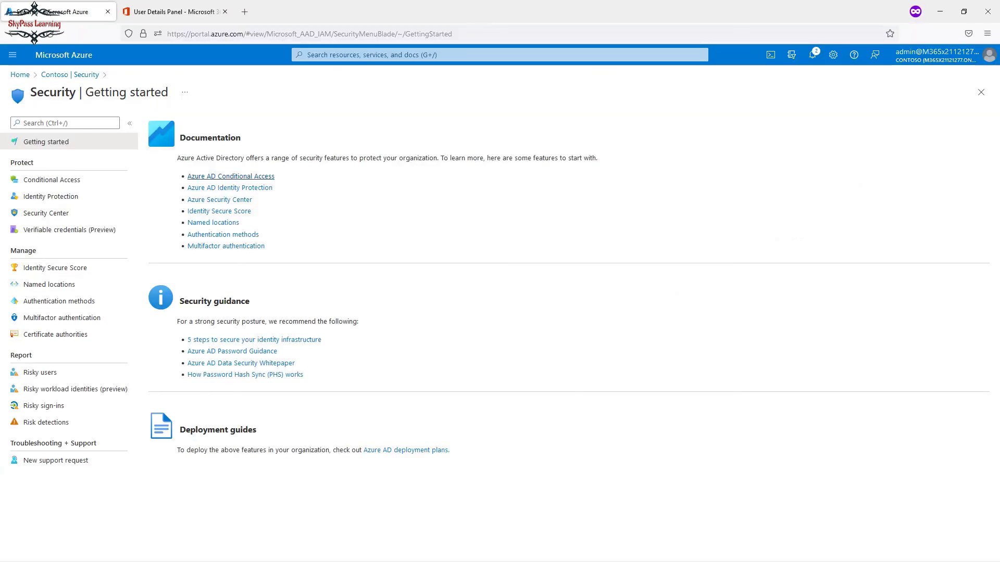
key(alt)
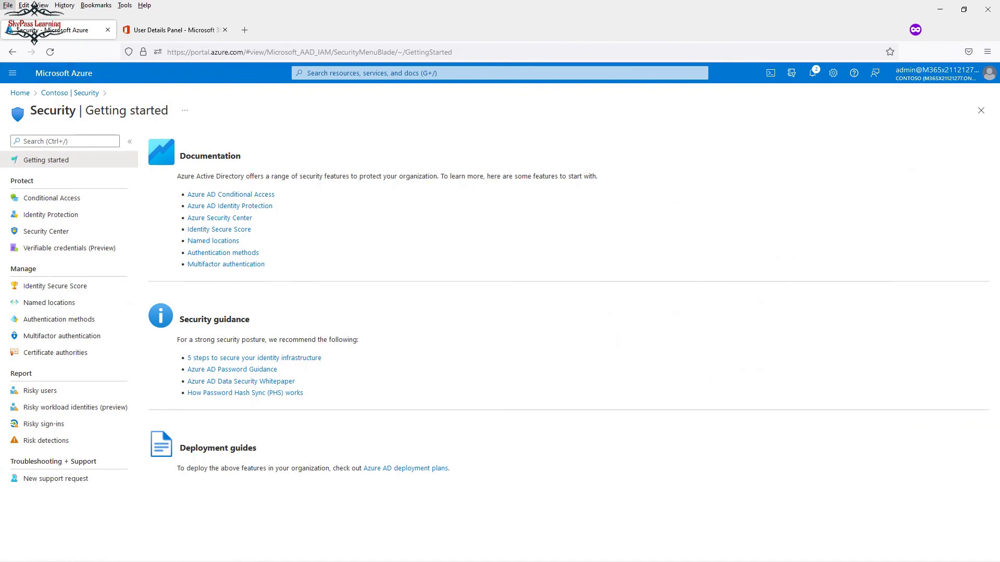
key(Escape)
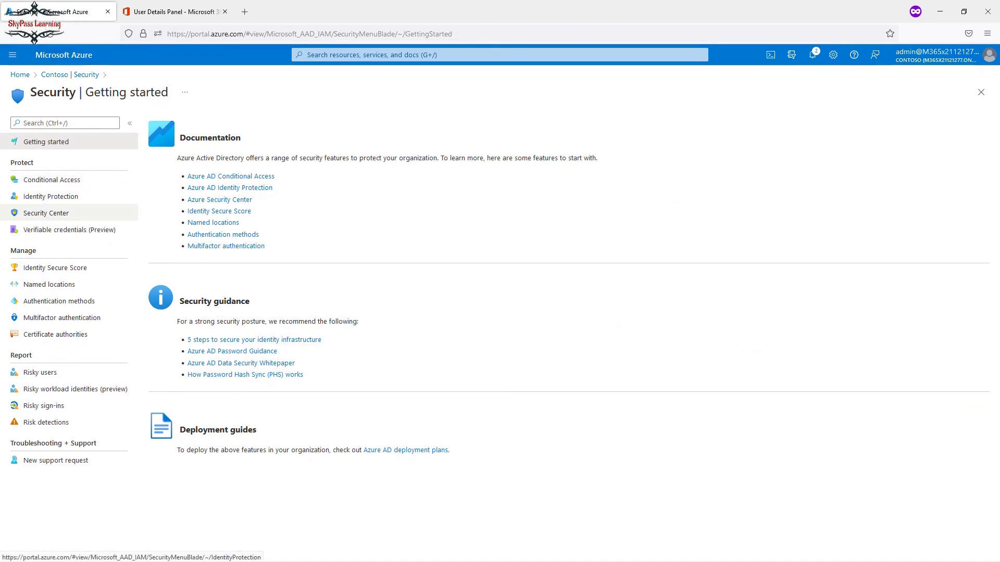
click(51, 196)
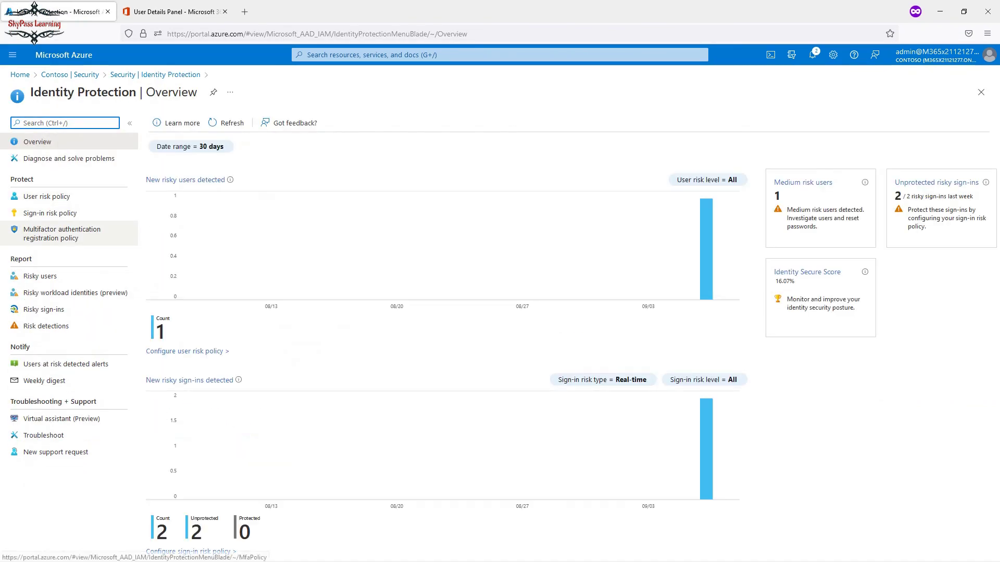
Open the MFA registration policy, briefly toggling enforcement on and back off.
click(61, 233)
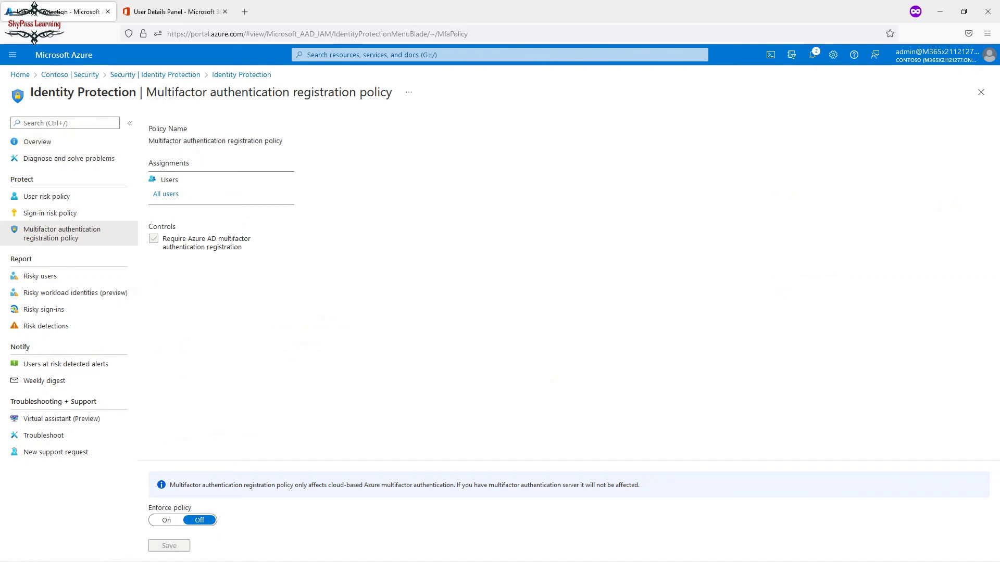
click(166, 521)
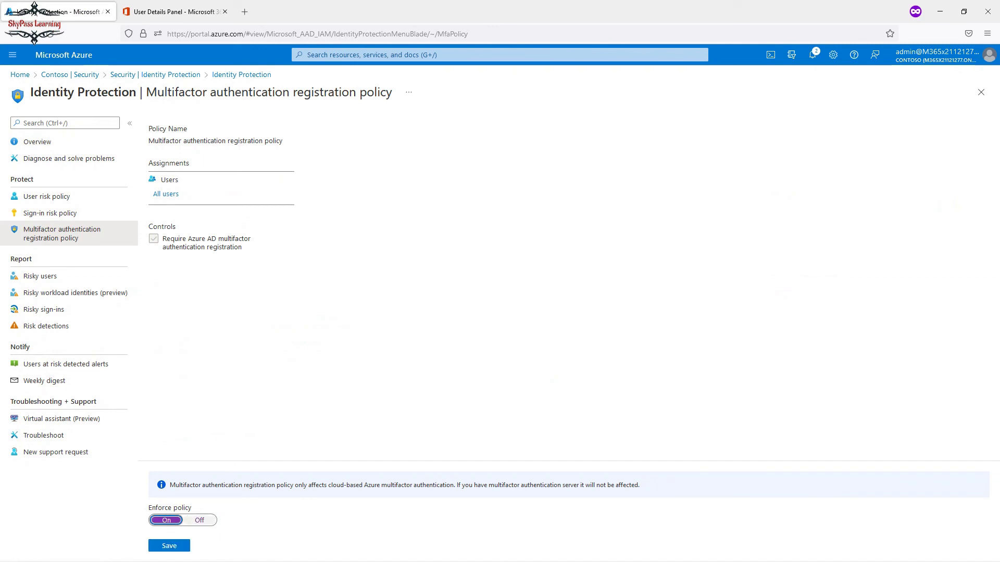
click(200, 521)
Assign the MFA registration policy to only the test user, checking the exclusion list.
click(165, 193)
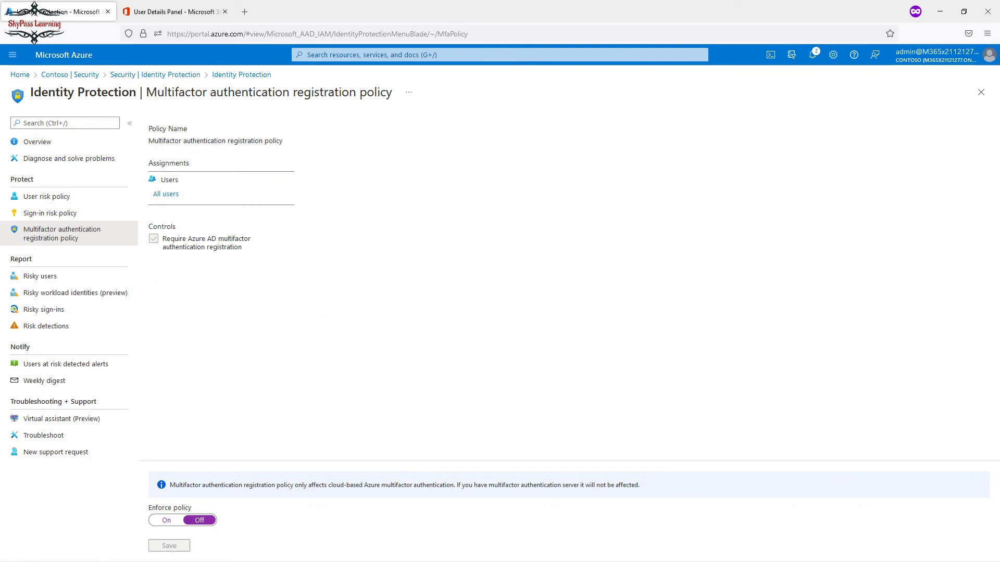
click(317, 186)
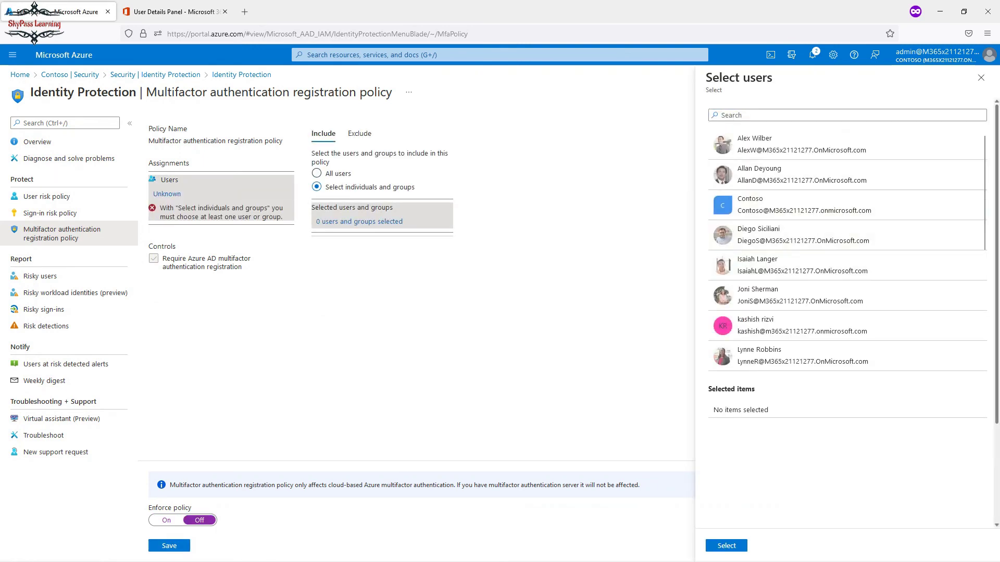
scroll(844, 325, down, 5)
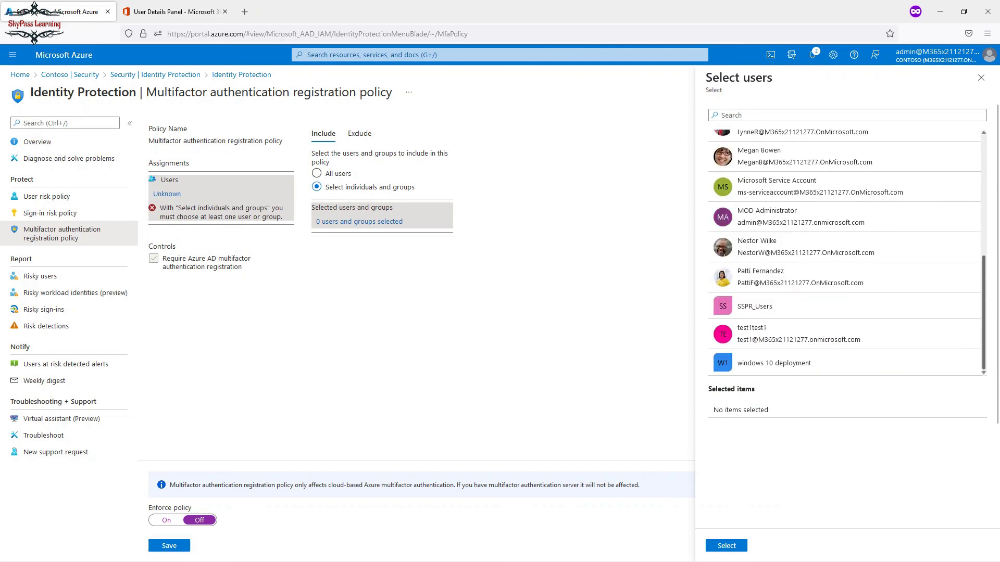
scroll(844, 326, up, 5)
scroll(844, 328, down, 5)
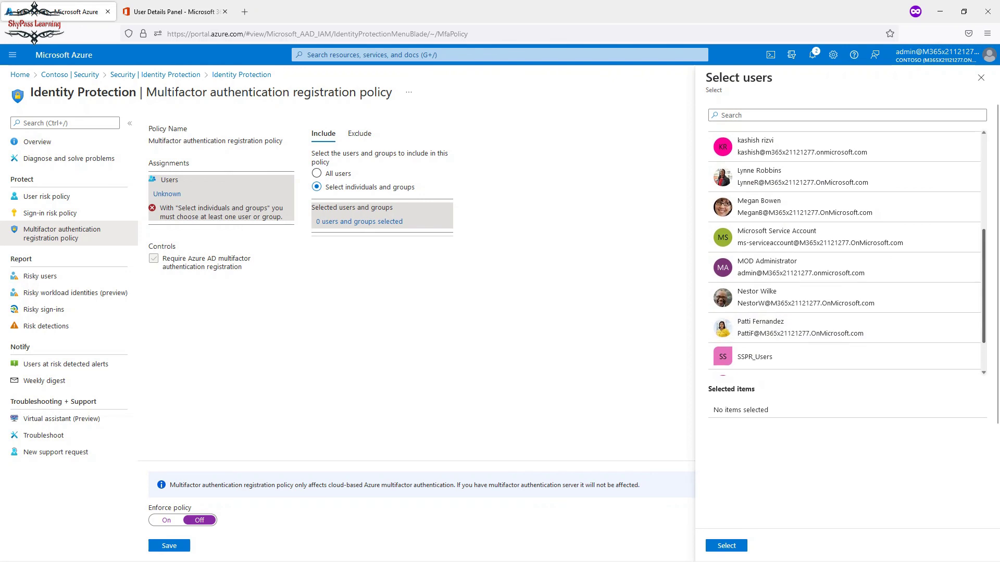
scroll(844, 333, down, 1)
click(843, 341)
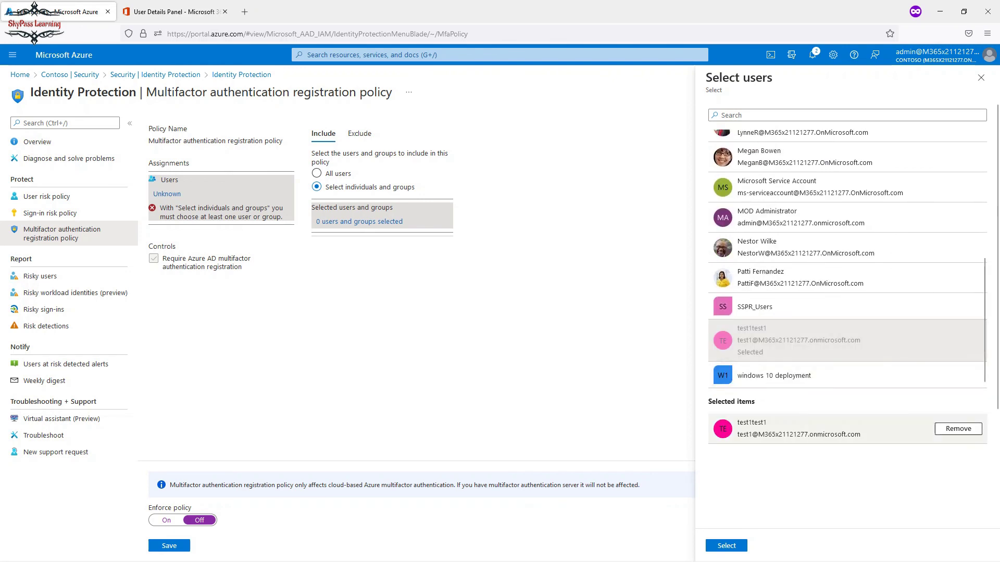
click(726, 546)
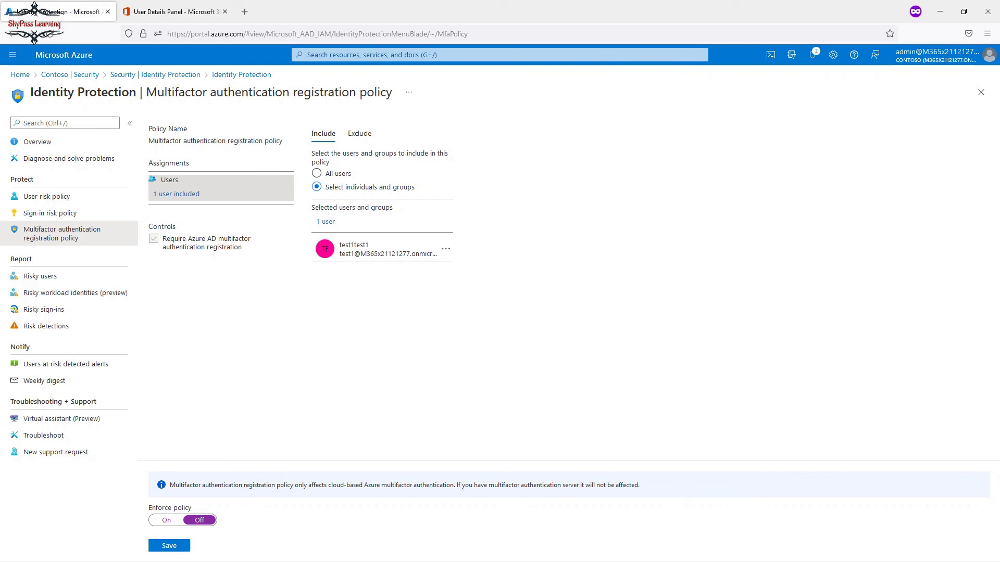
click(359, 133)
click(324, 133)
Enforce and save the MFA registration policy, then return to Security Getting started.
click(166, 521)
click(169, 546)
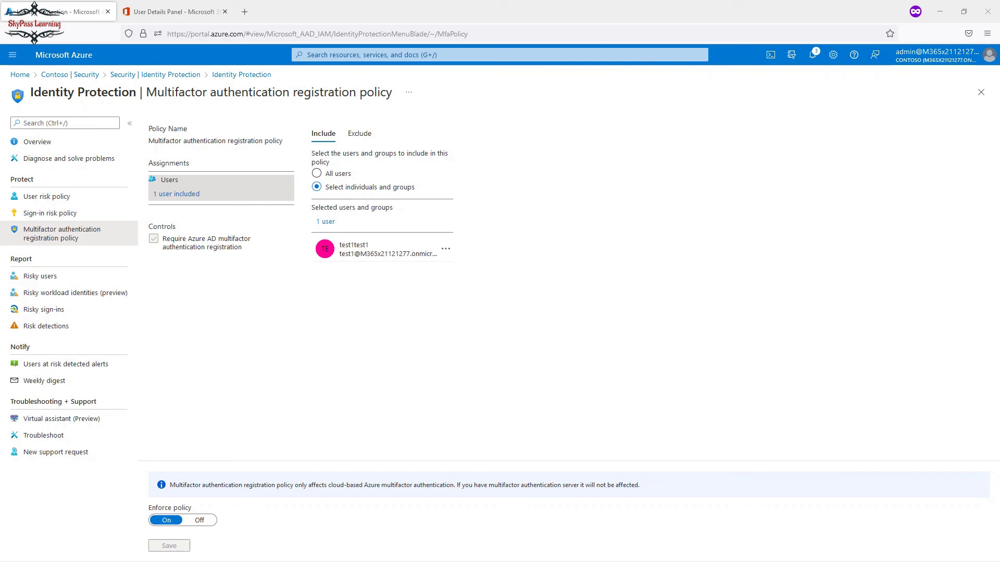
click(156, 75)
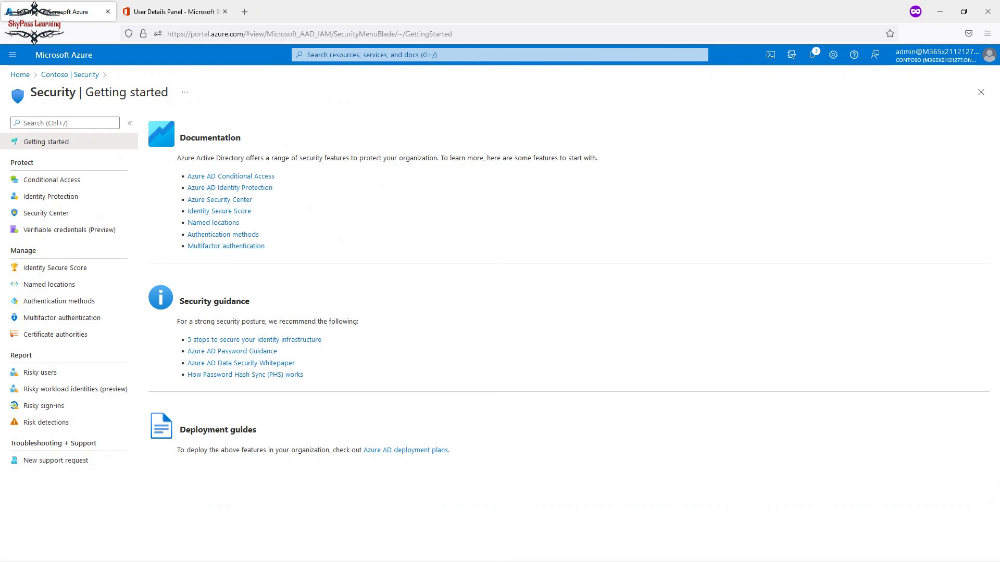